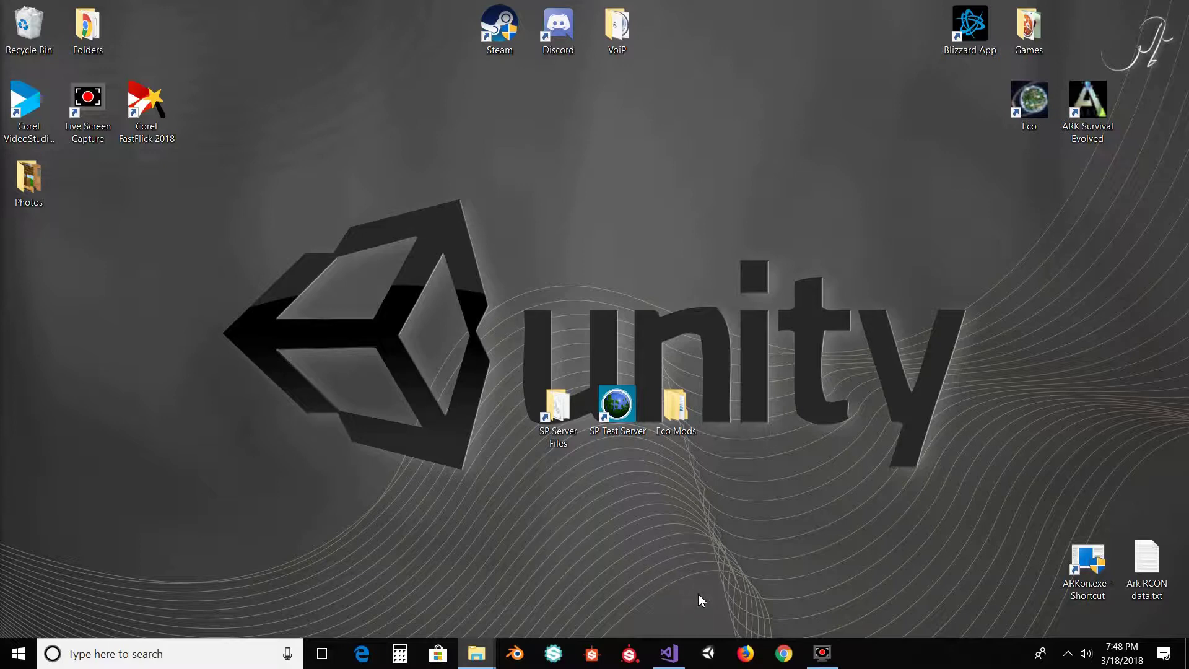
Launch Unity from the taskbar to bring up its Projects list.
{"action": "left_click", "coordinate": [708, 653]}
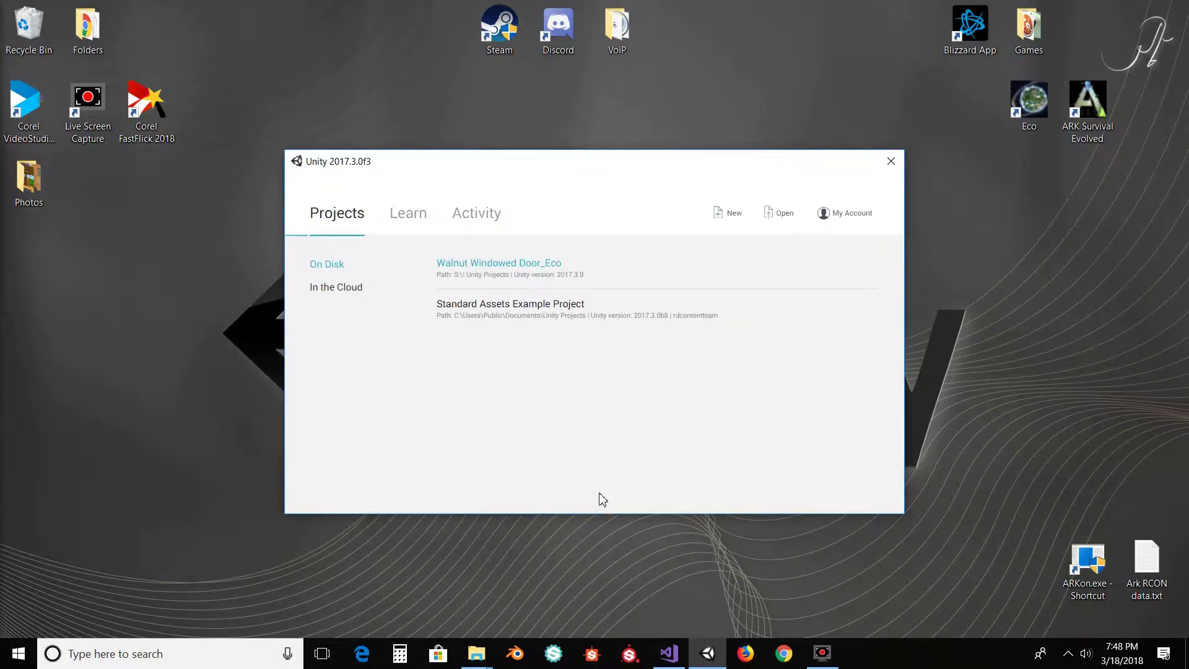
Create a new 3D project named 'YouTube' in S:\ Unity Projects.
{"action": "left_click", "coordinate": [731, 213]}
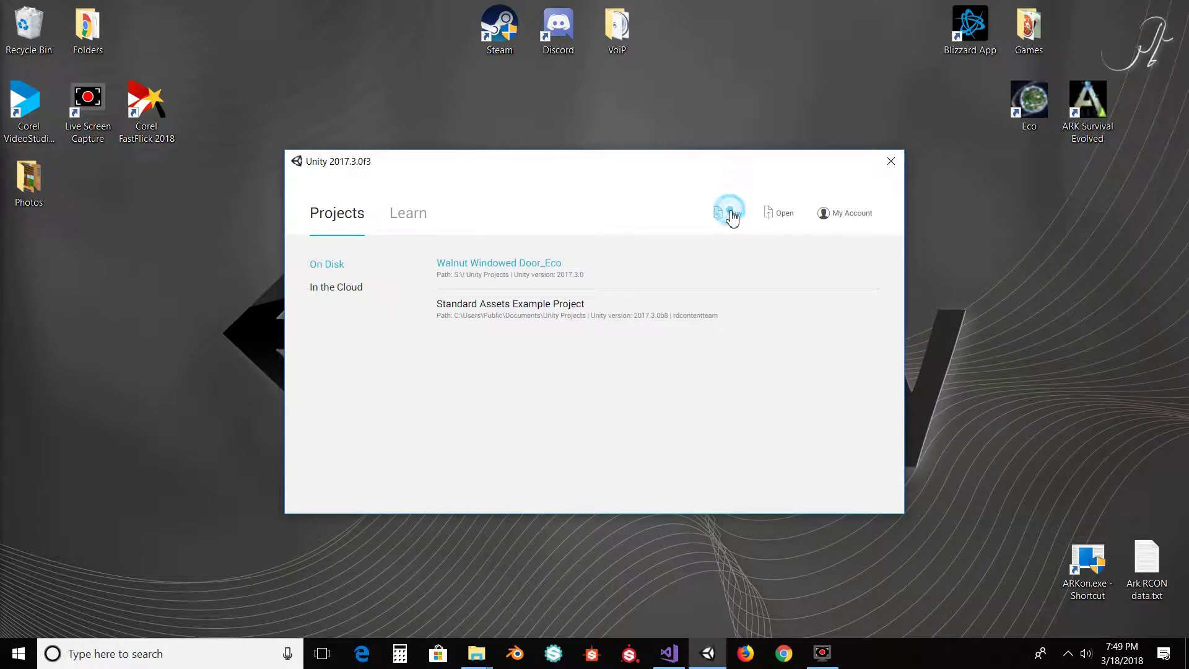
{"action": "left_click", "coordinate": [504, 302]}
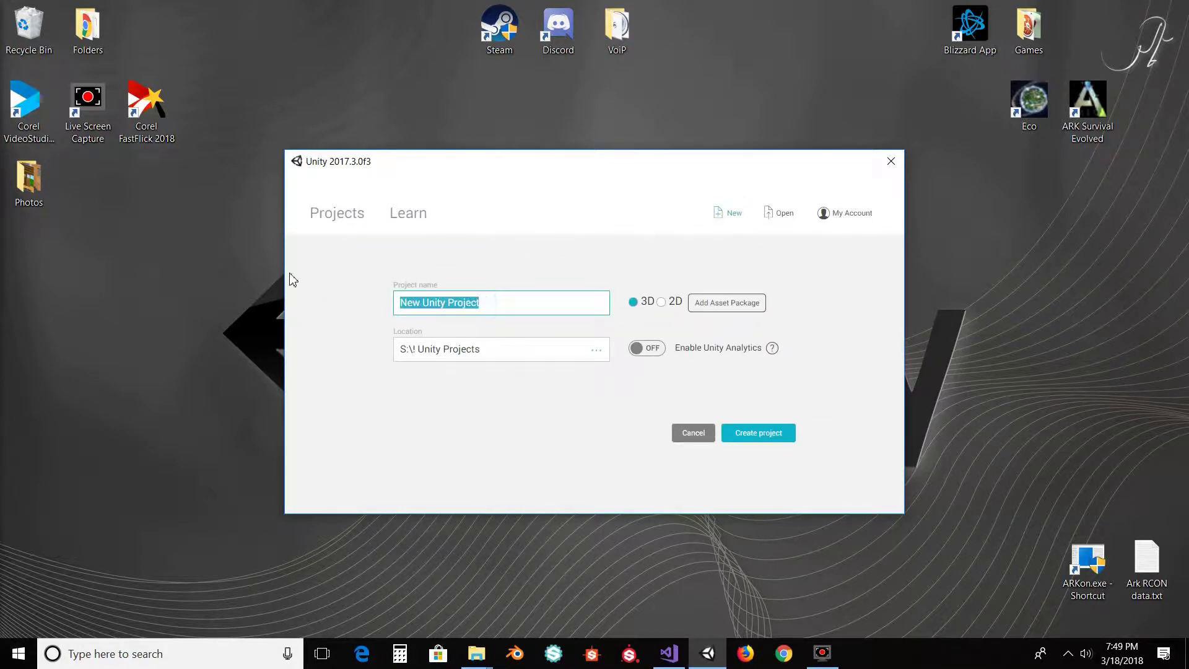
{"action": "type", "text": "YouTube"}
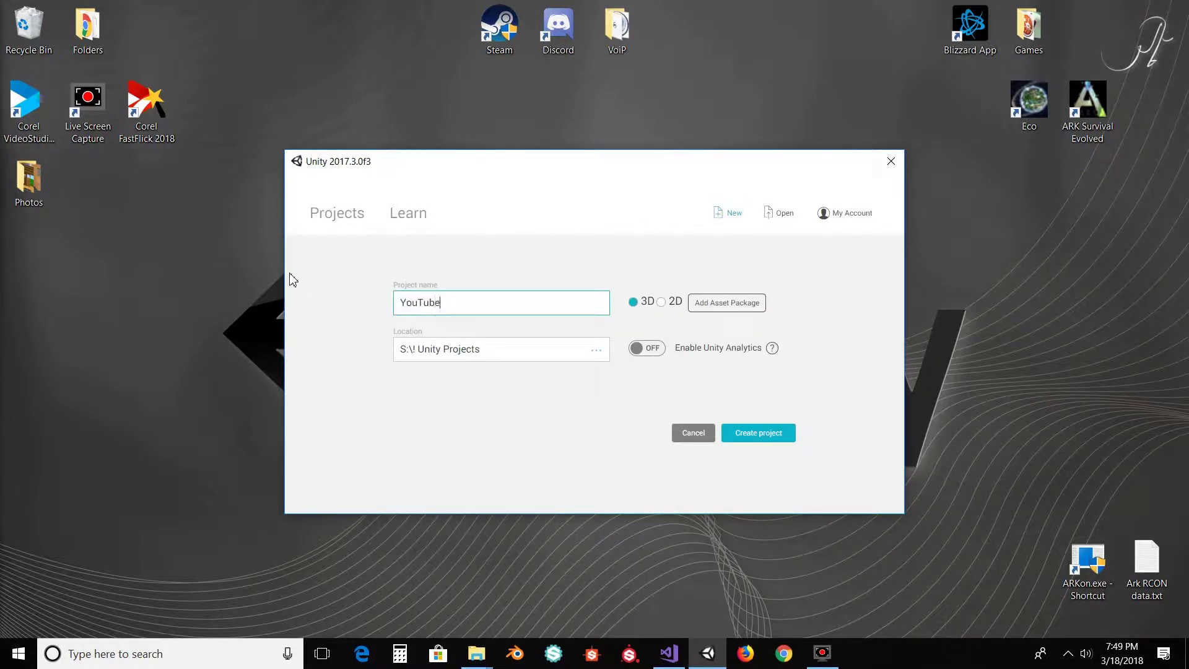
{"action": "left_click", "coordinate": [755, 432]}
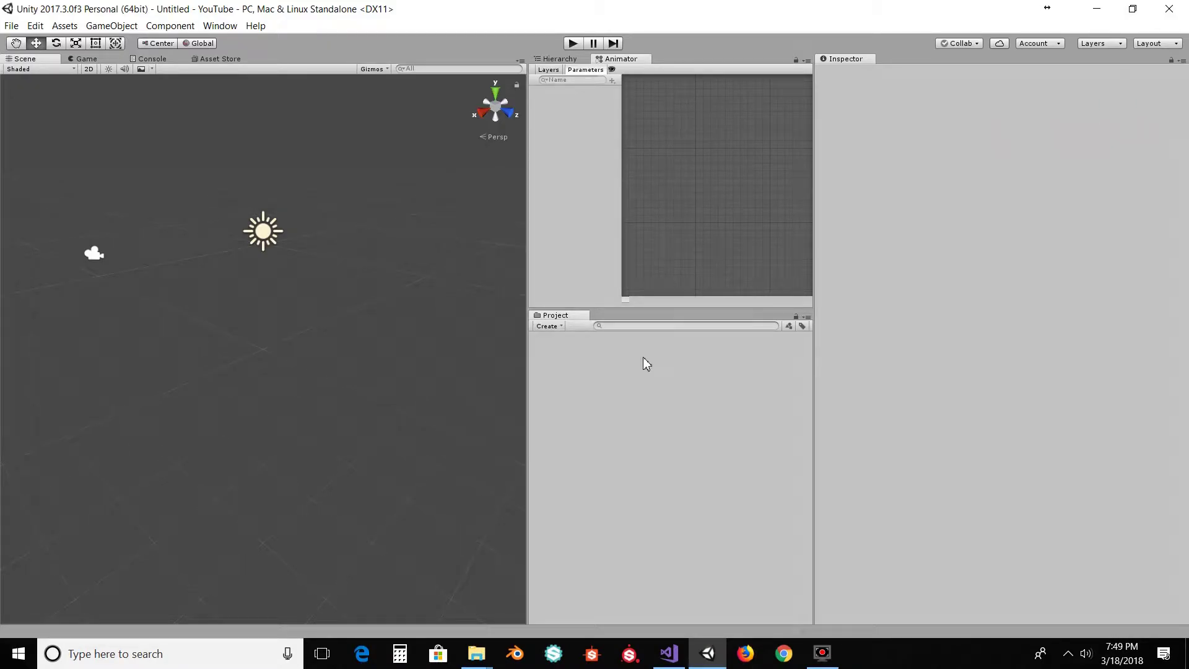
Import EcoModKit.unitypackage from the EcoModKit-master folder as a custom package, all files included.
{"action": "right_click", "coordinate": [570, 361]}
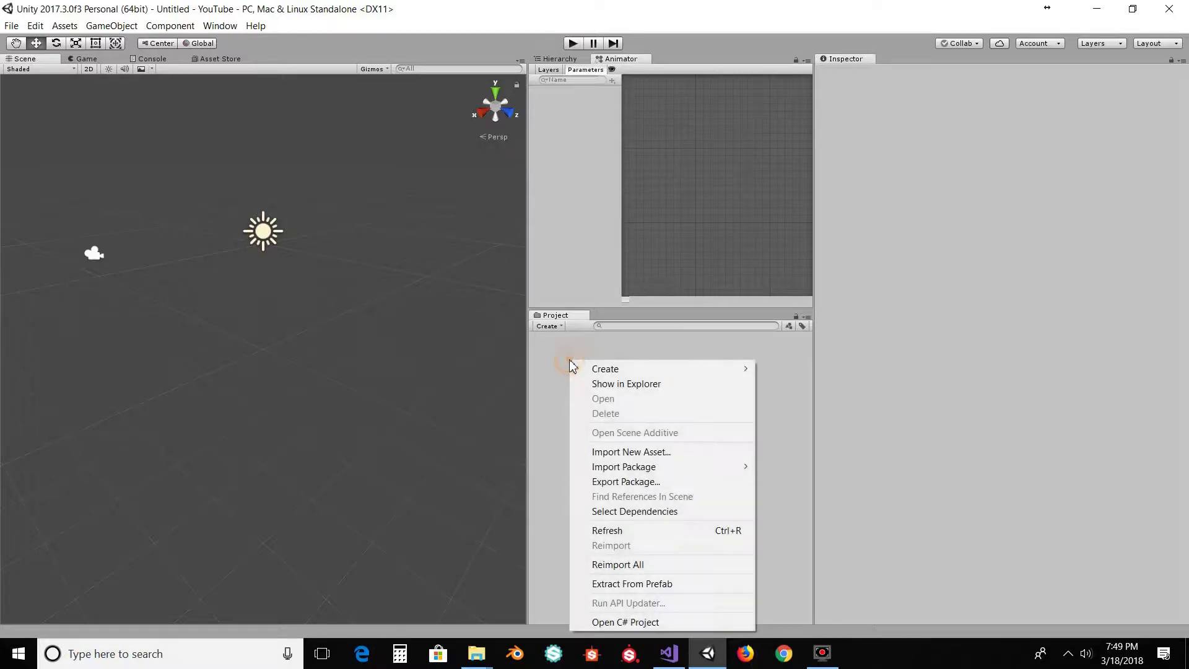
{"action": "mouse_move", "coordinate": [636, 368]}
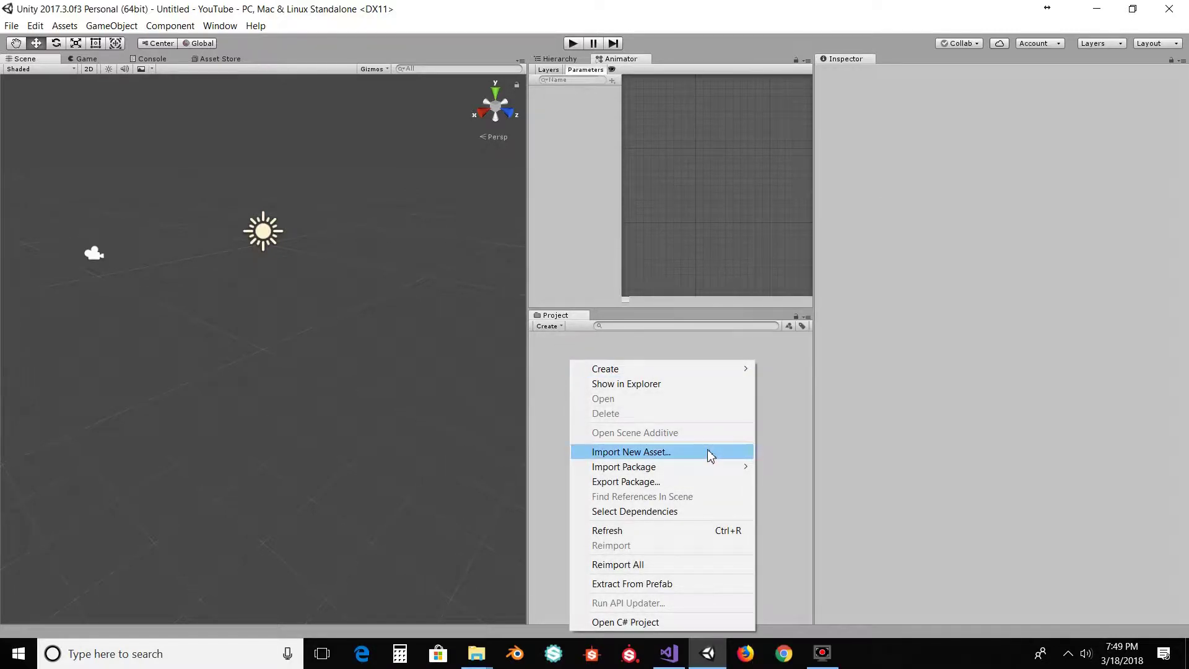
{"action": "mouse_move", "coordinate": [712, 466]}
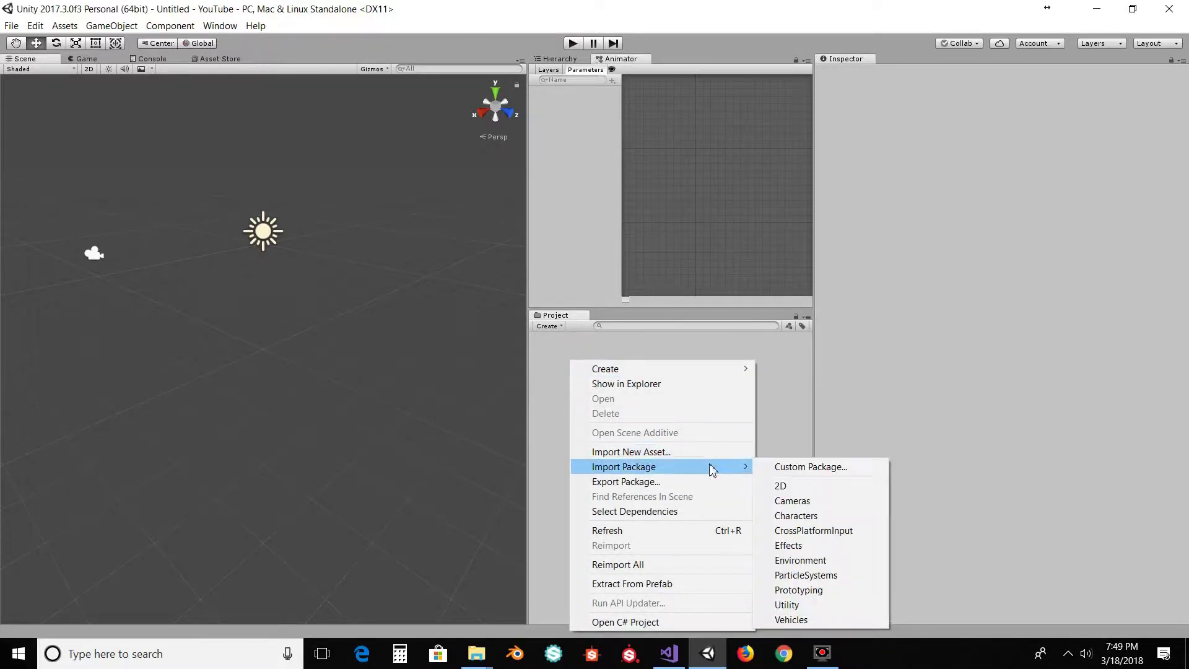
{"action": "left_click", "coordinate": [809, 468]}
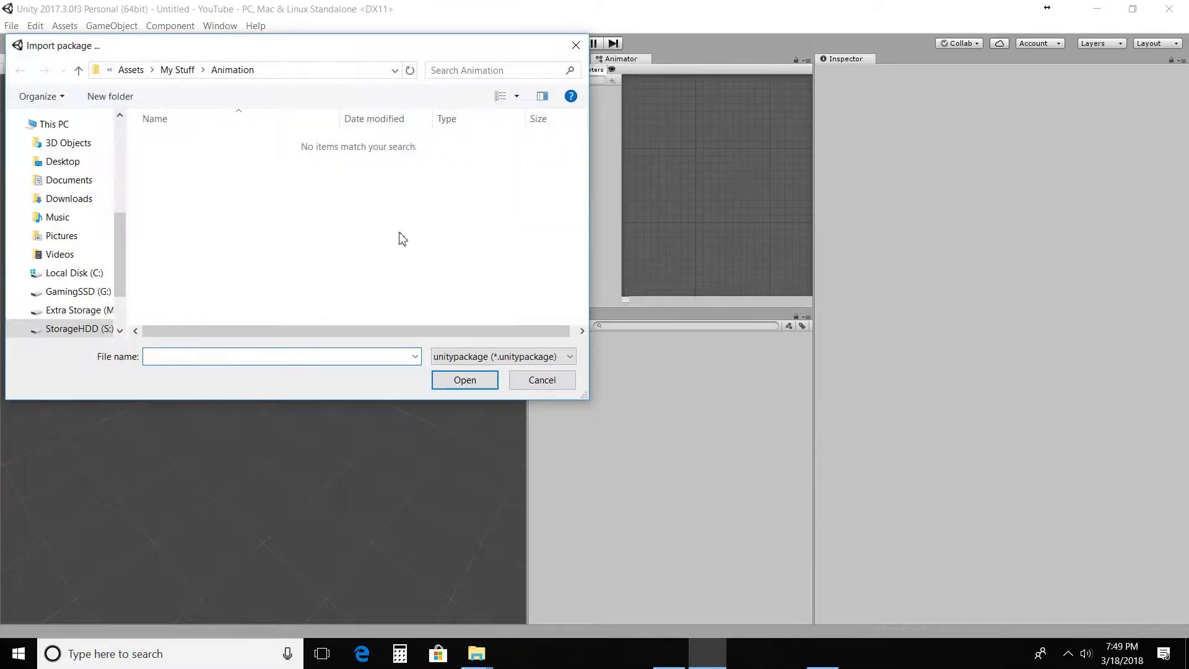
{"action": "scroll", "coordinate": [122, 232], "scroll_direction": "up", "scroll_amount": 5}
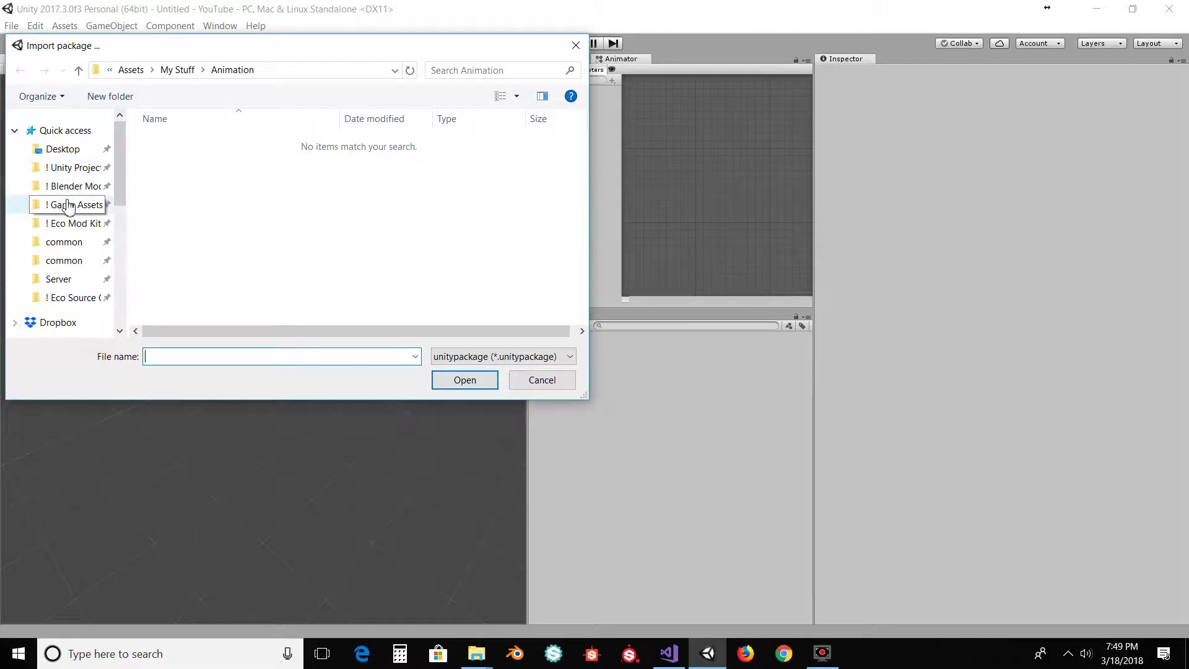
{"action": "left_click", "coordinate": [70, 225]}
{"action": "double_click", "coordinate": [189, 143]}
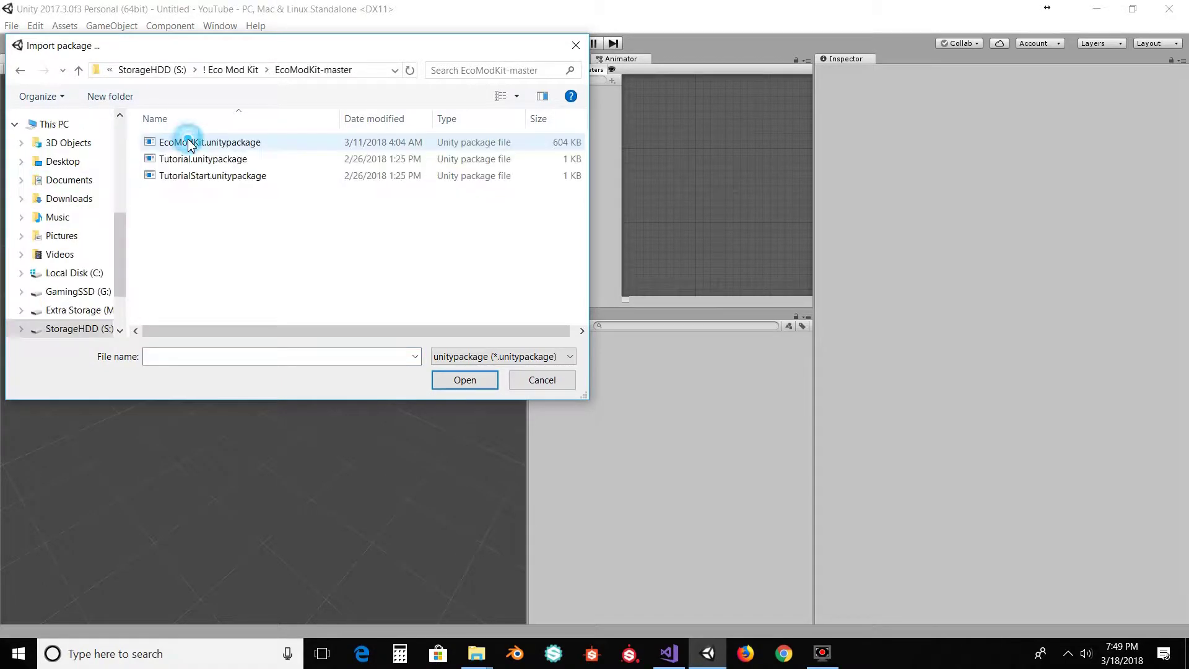
{"action": "left_click", "coordinate": [246, 145]}
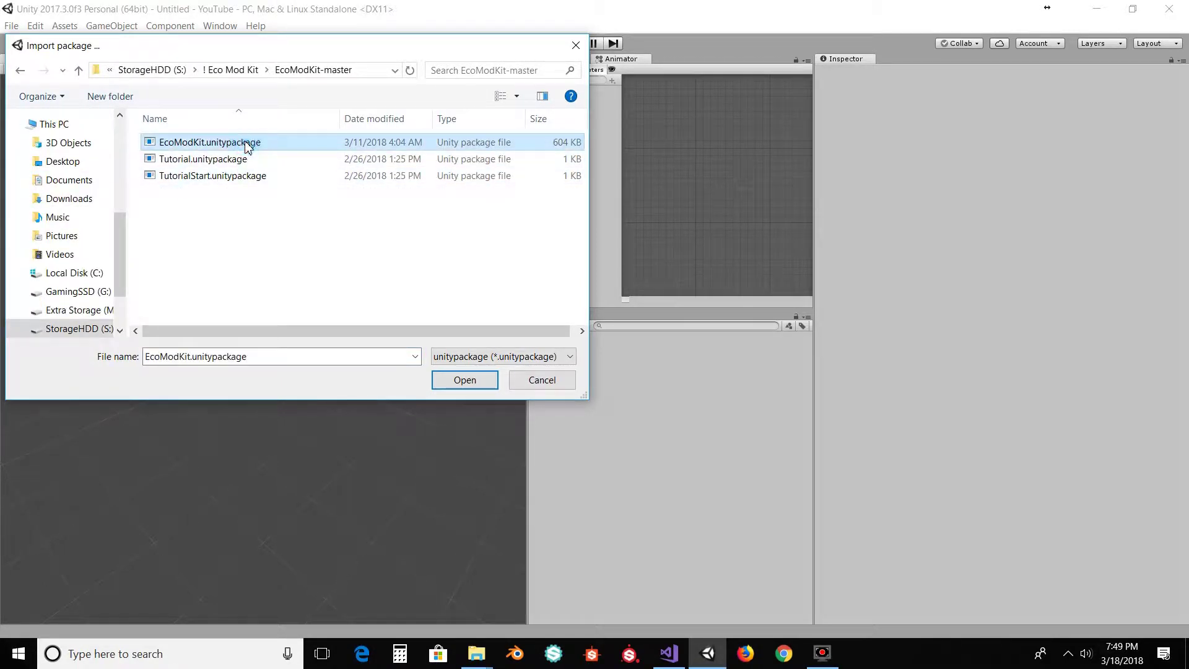
{"action": "left_click", "coordinate": [437, 379]}
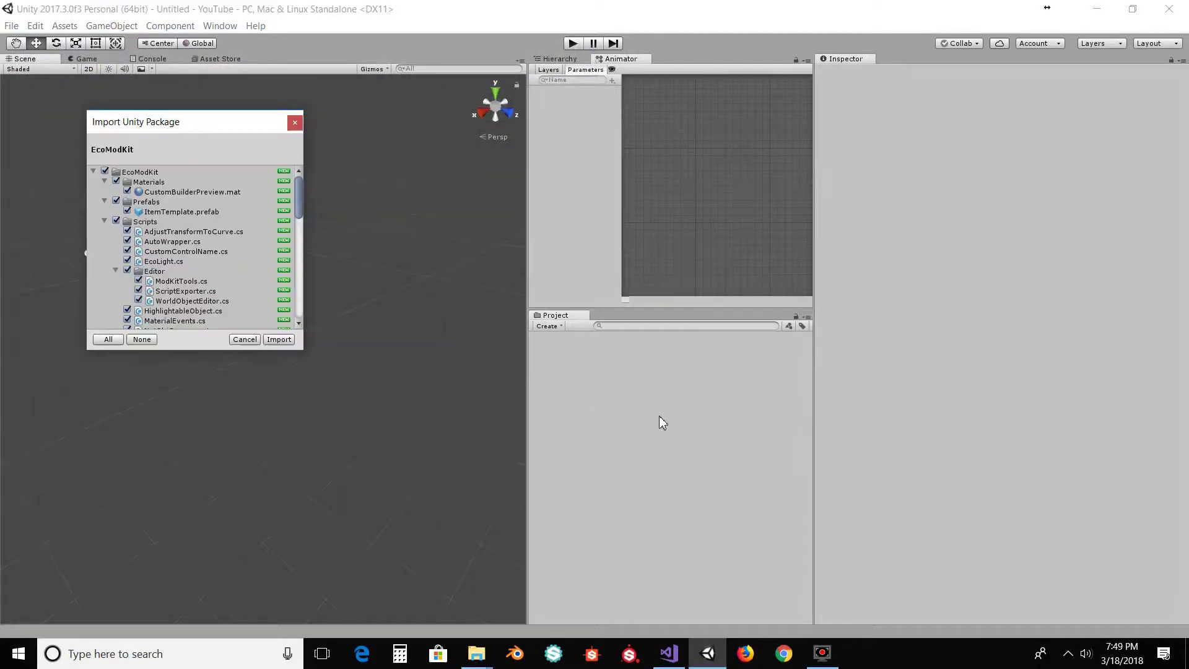
{"action": "scroll", "coordinate": [243, 235], "scroll_direction": "down", "scroll_amount": 10}
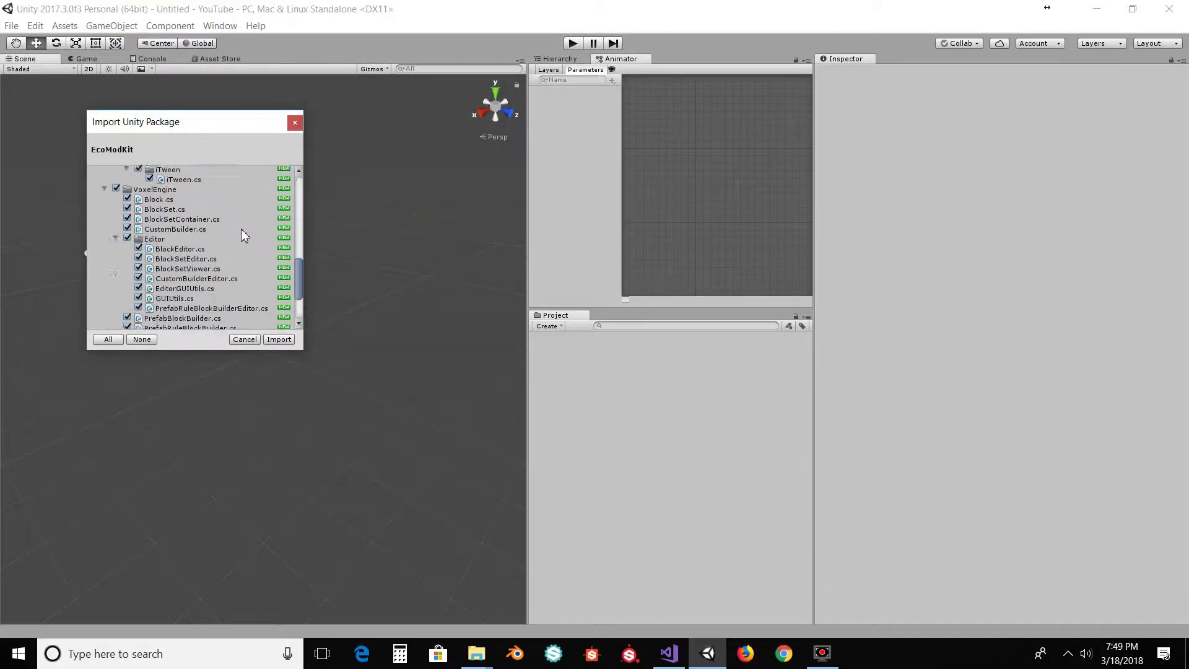
{"action": "left_click", "coordinate": [280, 339]}
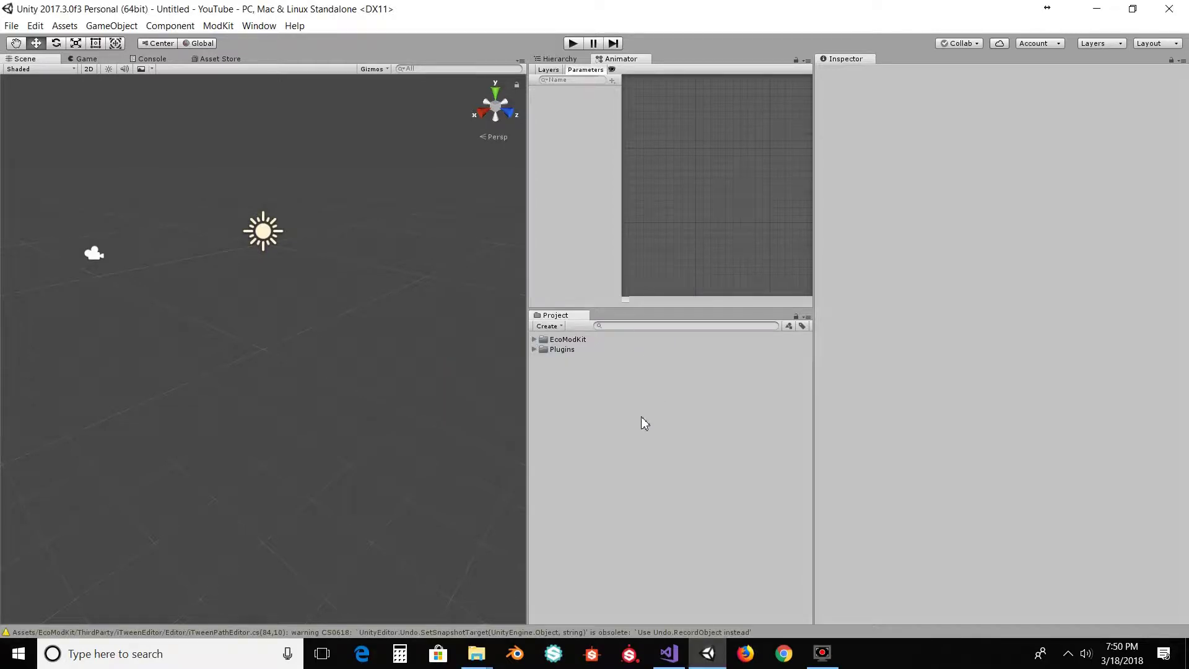
Open the EcoModKit TemplateScene and show its Hierarchy.
{"action": "right_click", "coordinate": [575, 388]}
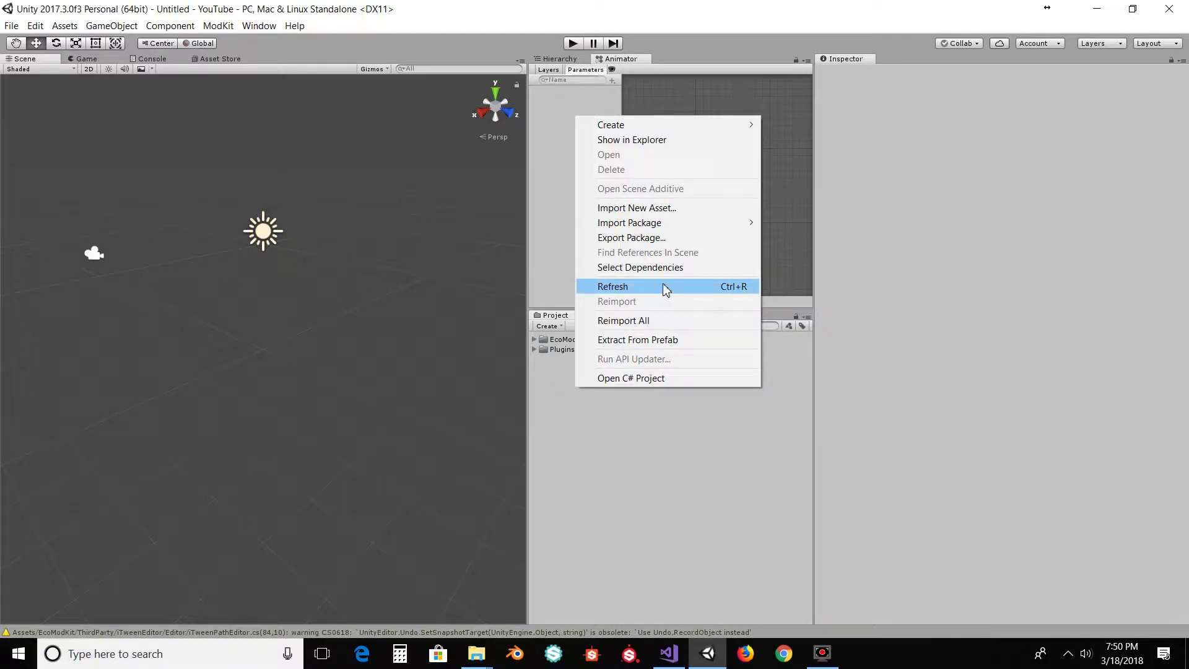
{"action": "left_click", "coordinate": [550, 250]}
{"action": "left_click", "coordinate": [533, 339]}
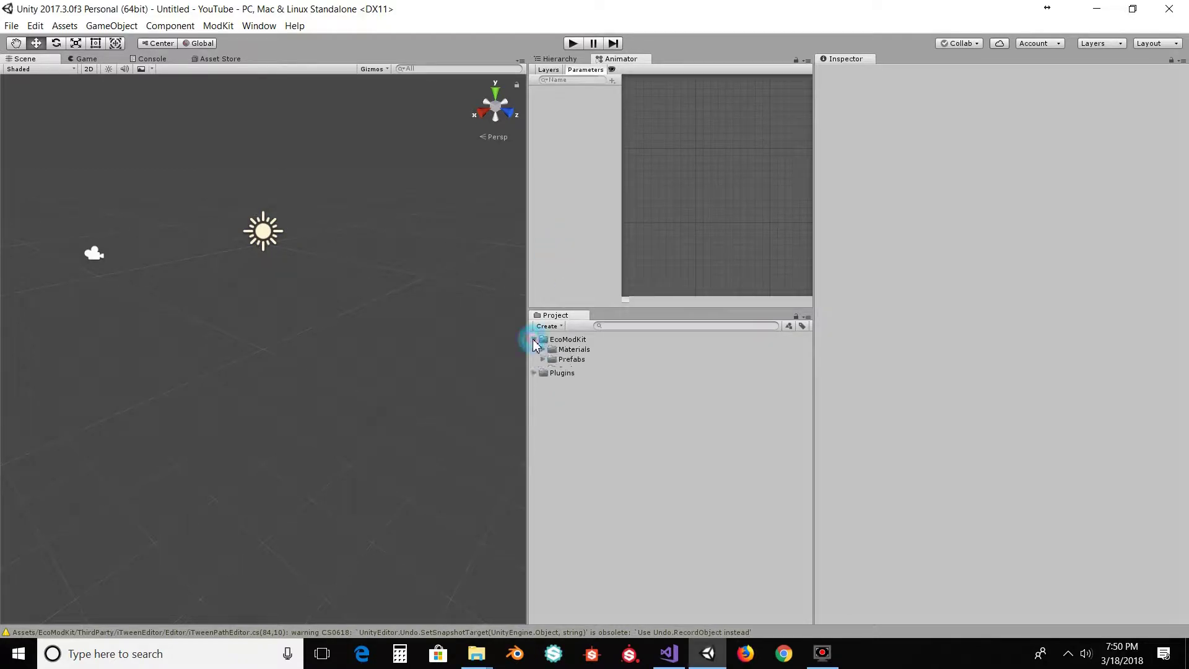
{"action": "double_click", "coordinate": [558, 409]}
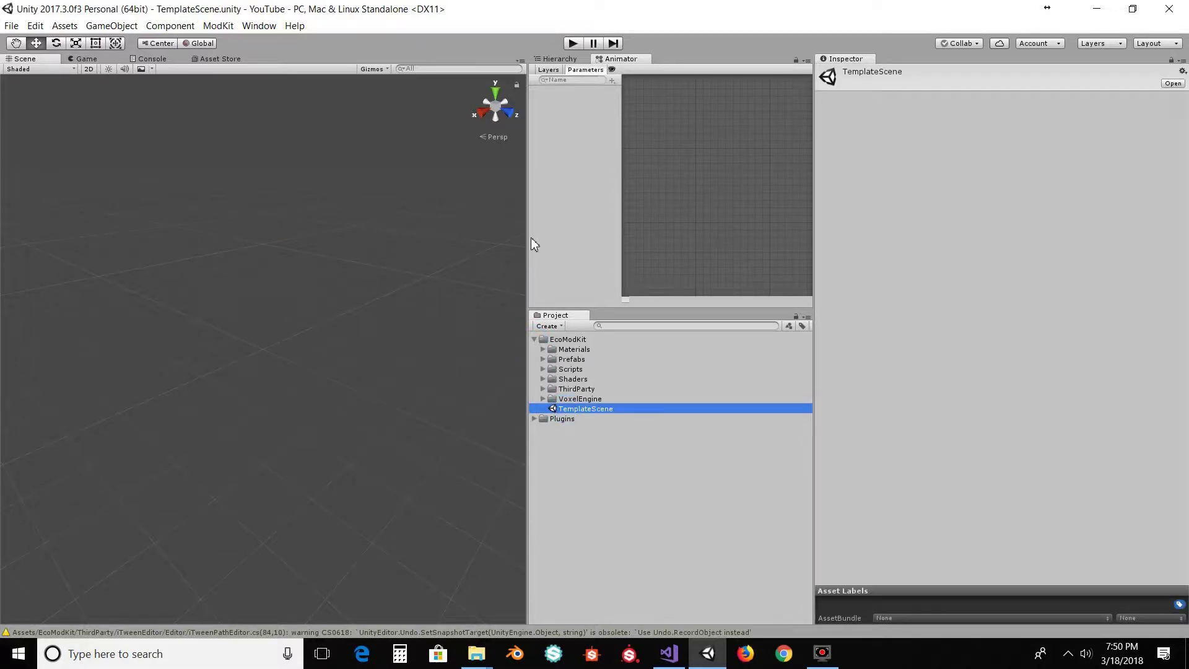
{"action": "left_click", "coordinate": [557, 59]}
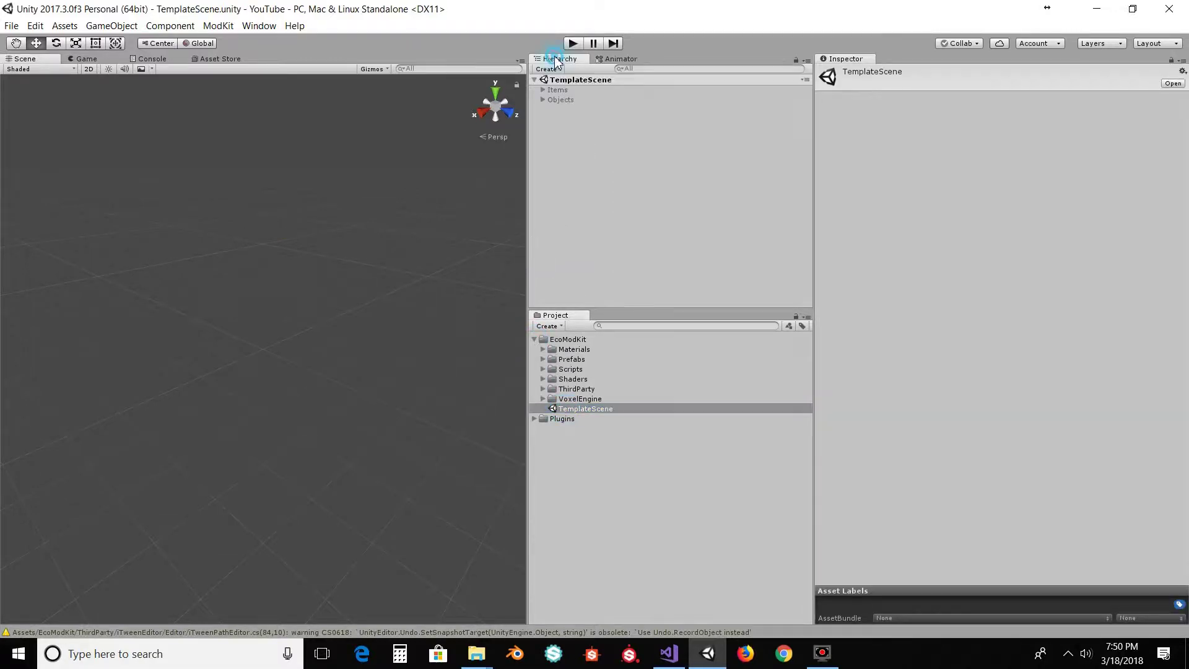
Expand the Items and Objects groups and make both active.
{"action": "left_click", "coordinate": [543, 90]}
{"action": "left_click", "coordinate": [543, 120]}
{"action": "left_click", "coordinate": [561, 119]}
{"action": "left_click", "coordinate": [560, 91]}
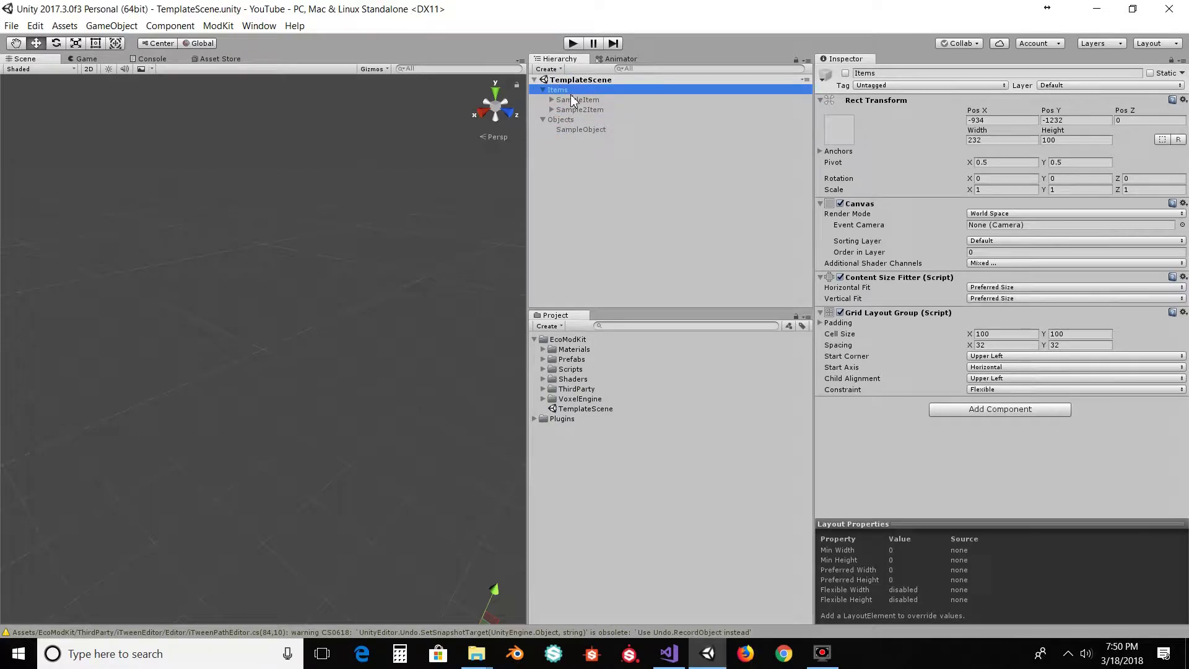
{"action": "left_click", "coordinate": [846, 73]}
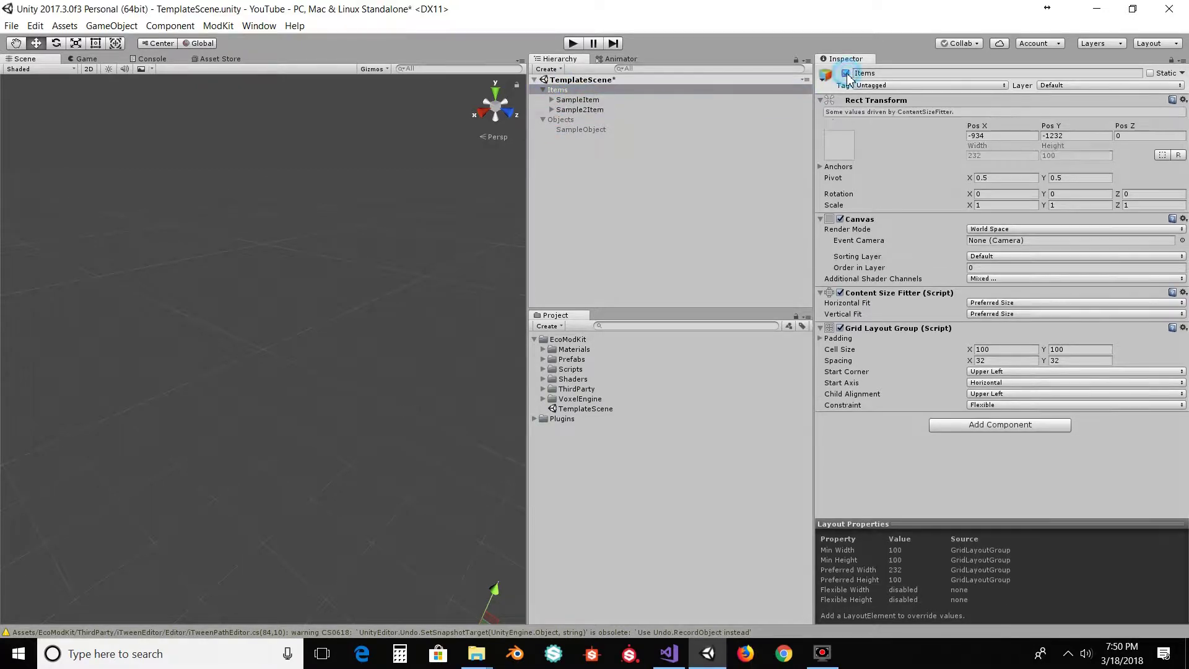
{"action": "left_click", "coordinate": [579, 120]}
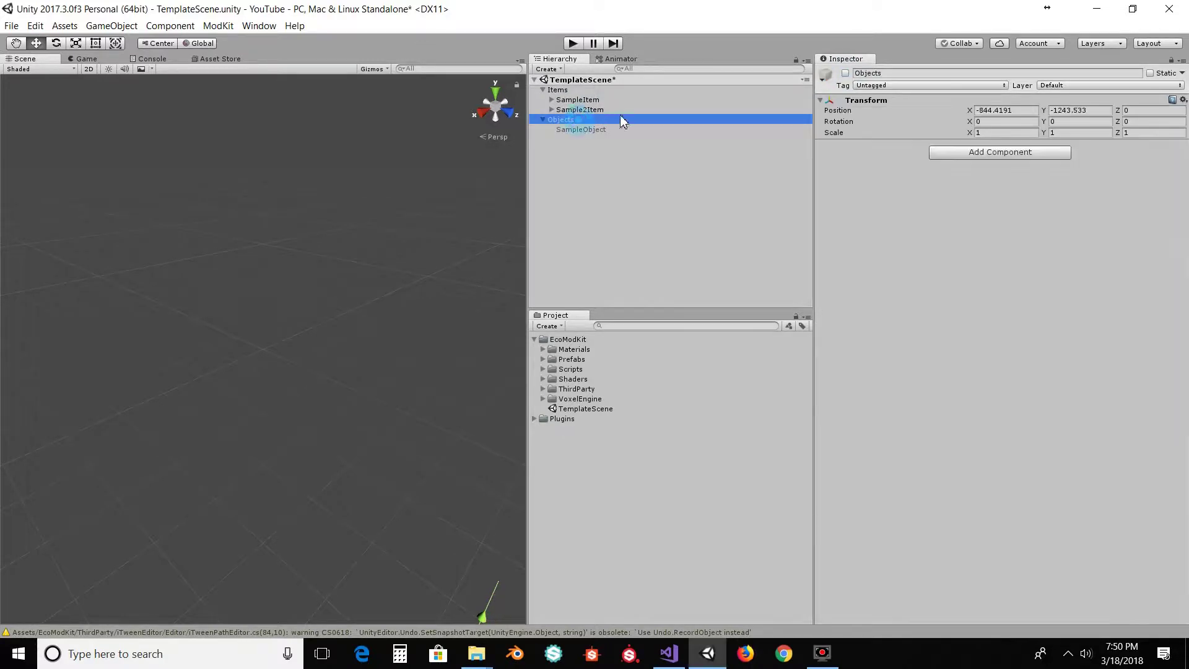
{"action": "left_click", "coordinate": [846, 73]}
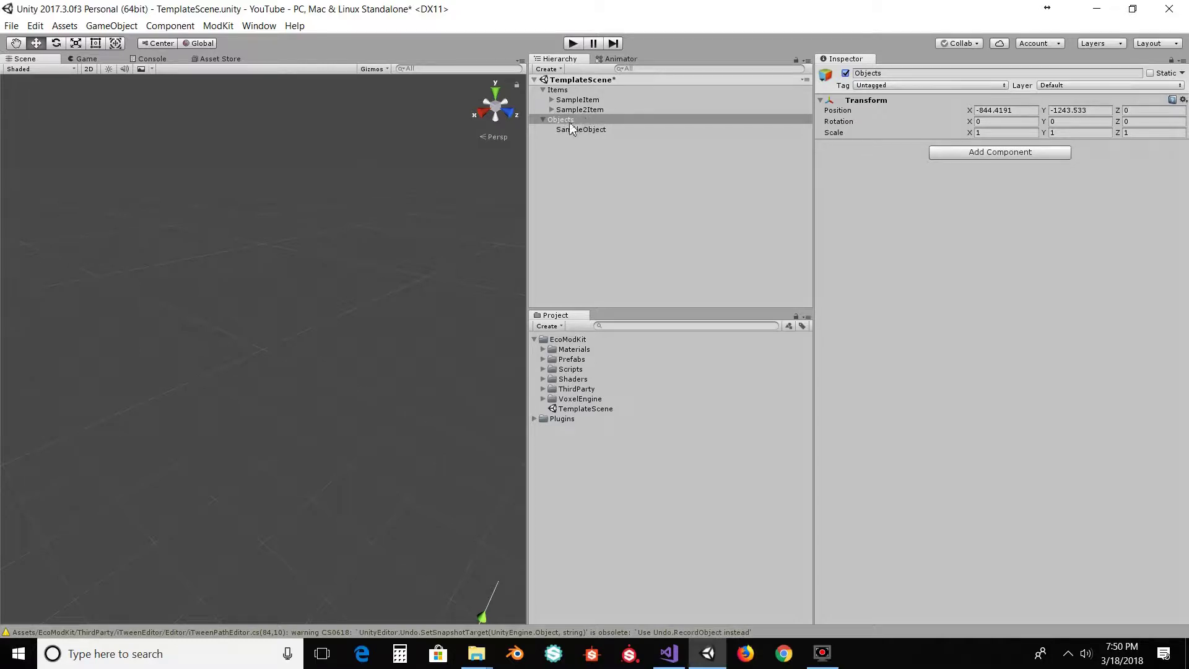
Inspect SampleItem's Icon Foreground image, then collapse the Items group.
{"action": "left_click", "coordinate": [567, 91]}
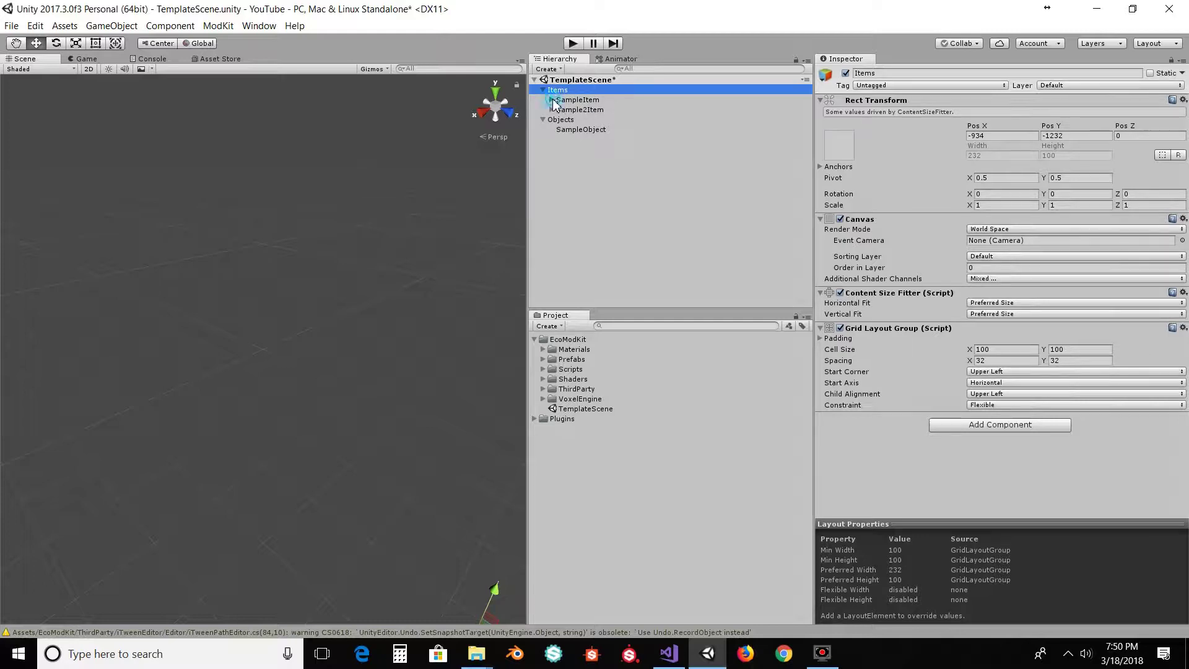
{"action": "left_click", "coordinate": [551, 100]}
{"action": "left_click", "coordinate": [560, 110]}
{"action": "left_click", "coordinate": [590, 130]}
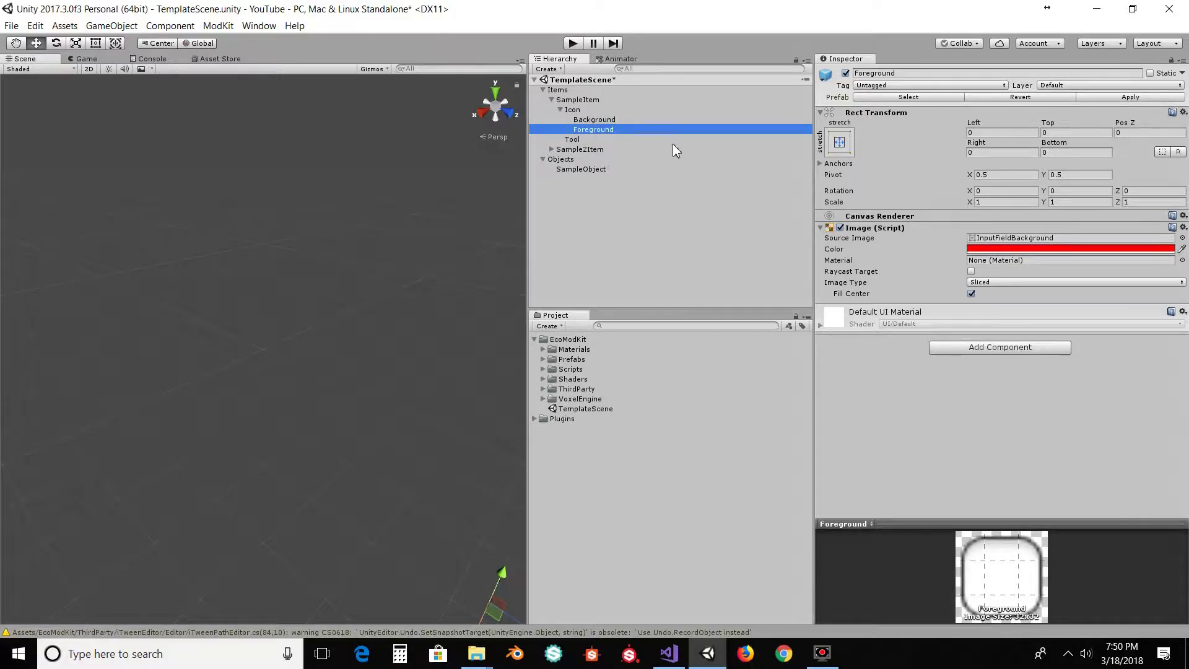
{"action": "left_click", "coordinate": [543, 90]}
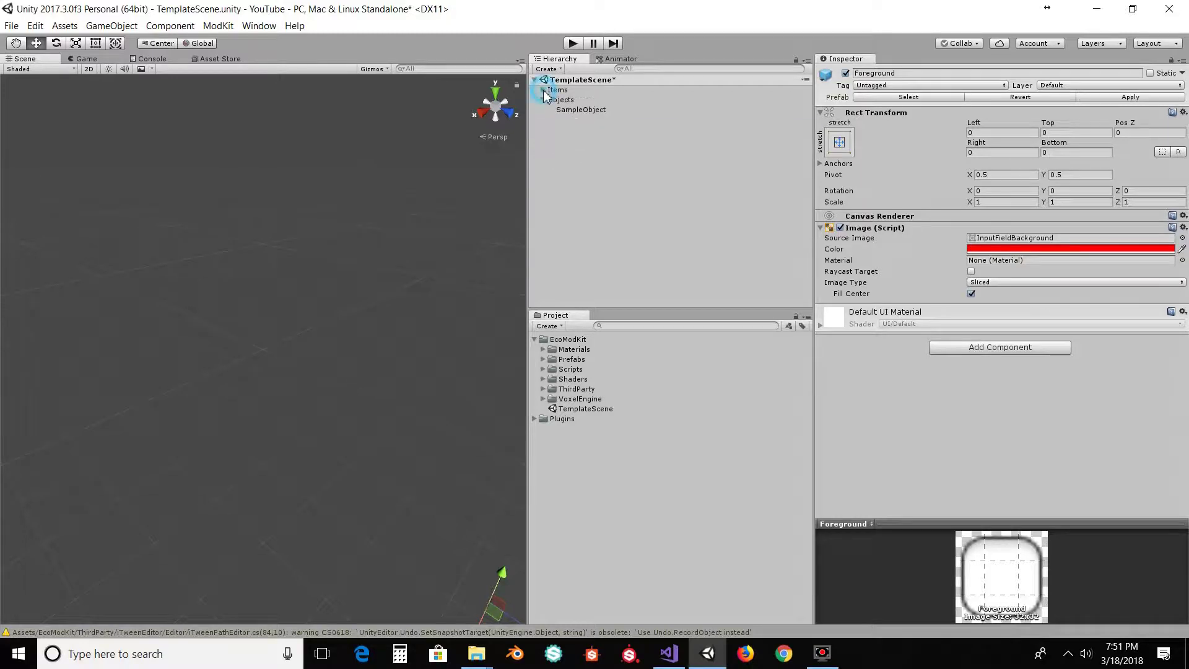
Select SampleObject and frame the sample cube in the Scene view.
{"action": "left_click", "coordinate": [579, 109]}
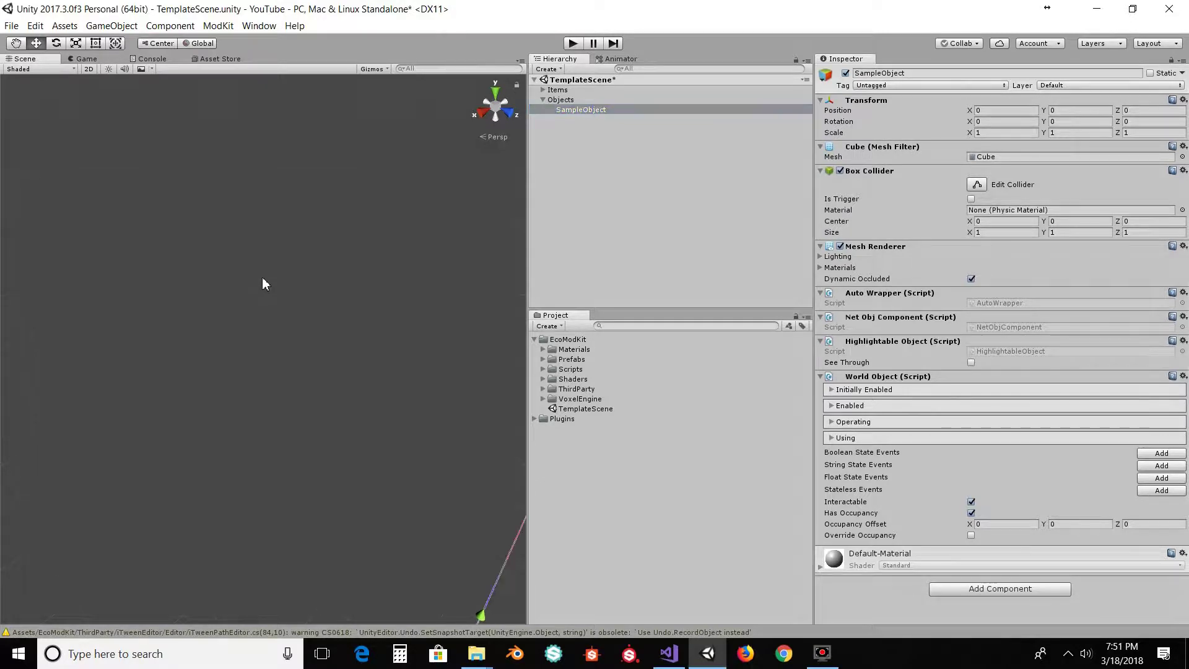
{"action": "key", "text": "f"}
{"action": "scroll", "coordinate": [339, 314], "scroll_direction": "down", "scroll_amount": 10}
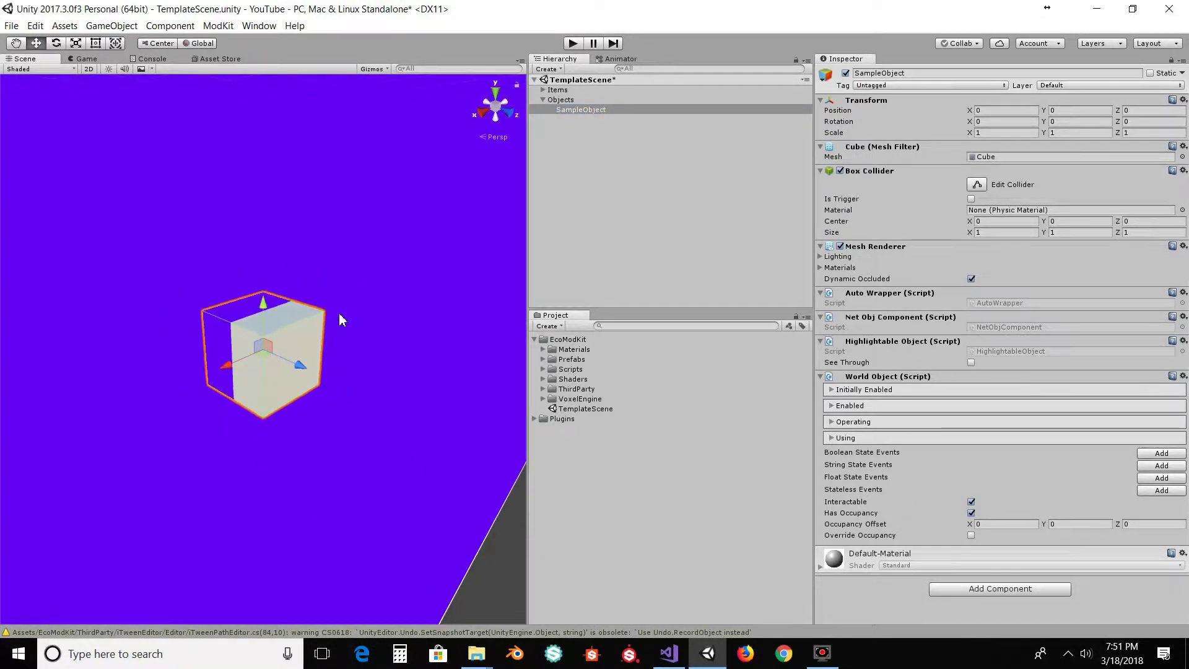
{"action": "scroll", "coordinate": [339, 284], "scroll_direction": "down", "scroll_amount": 6}
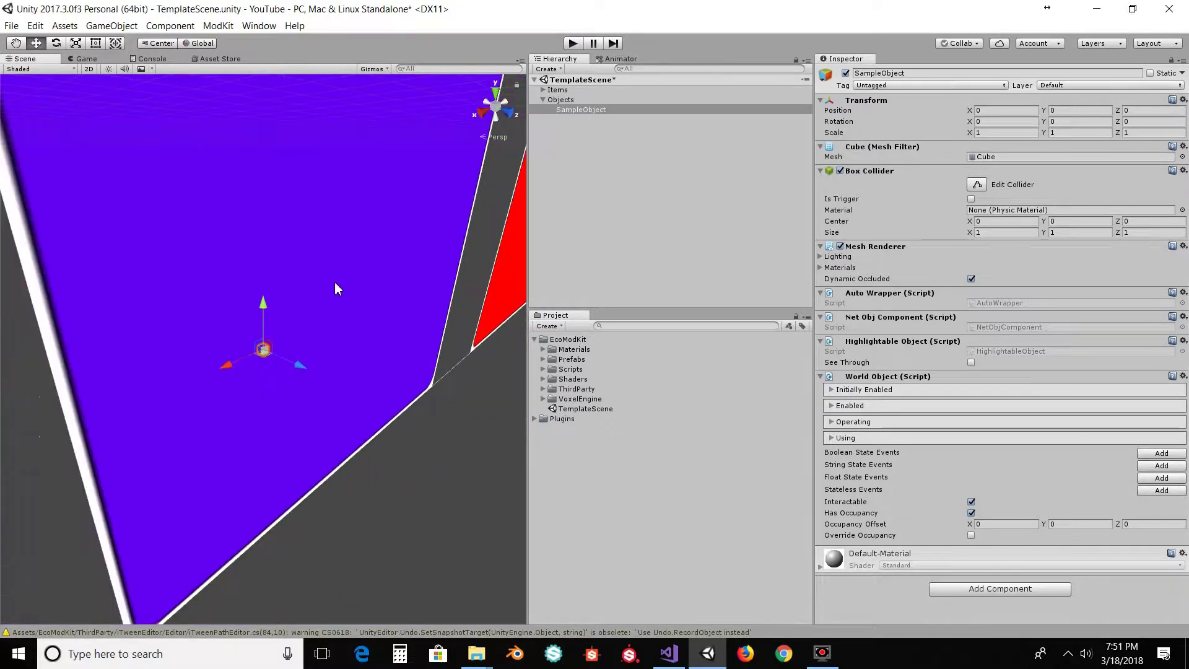
{"action": "left_click_drag", "start_coordinate": [347, 340], "coordinate": [363, 305], "text": "alt"}
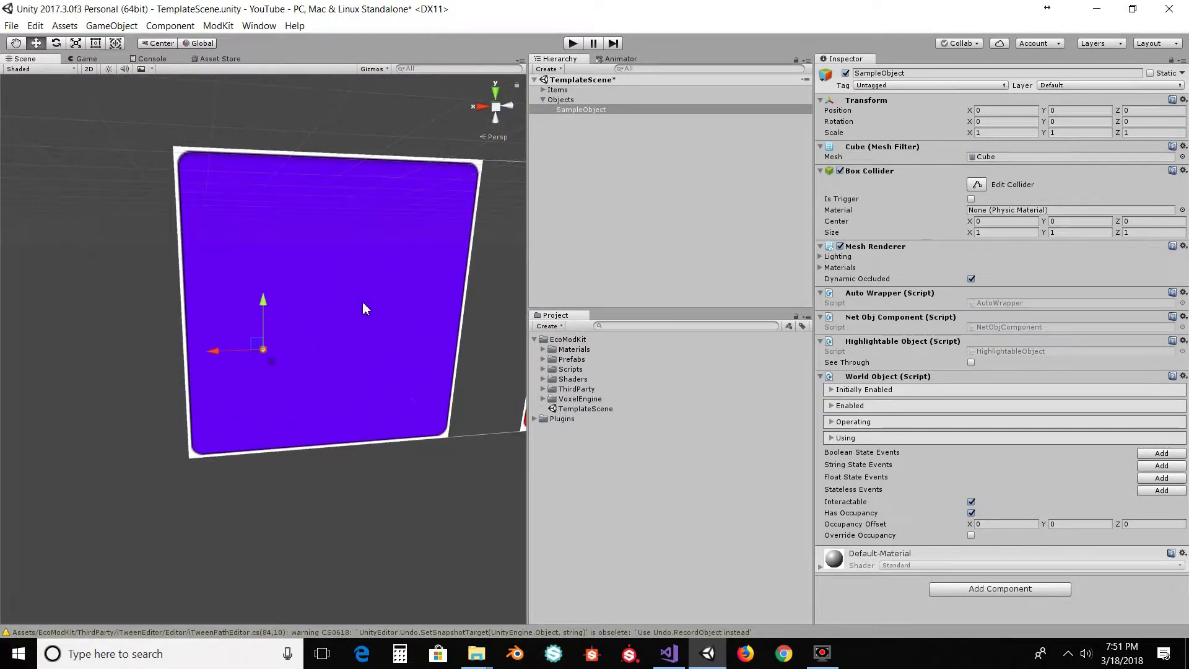
{"action": "scroll", "coordinate": [363, 304], "scroll_direction": "down", "scroll_amount": 6}
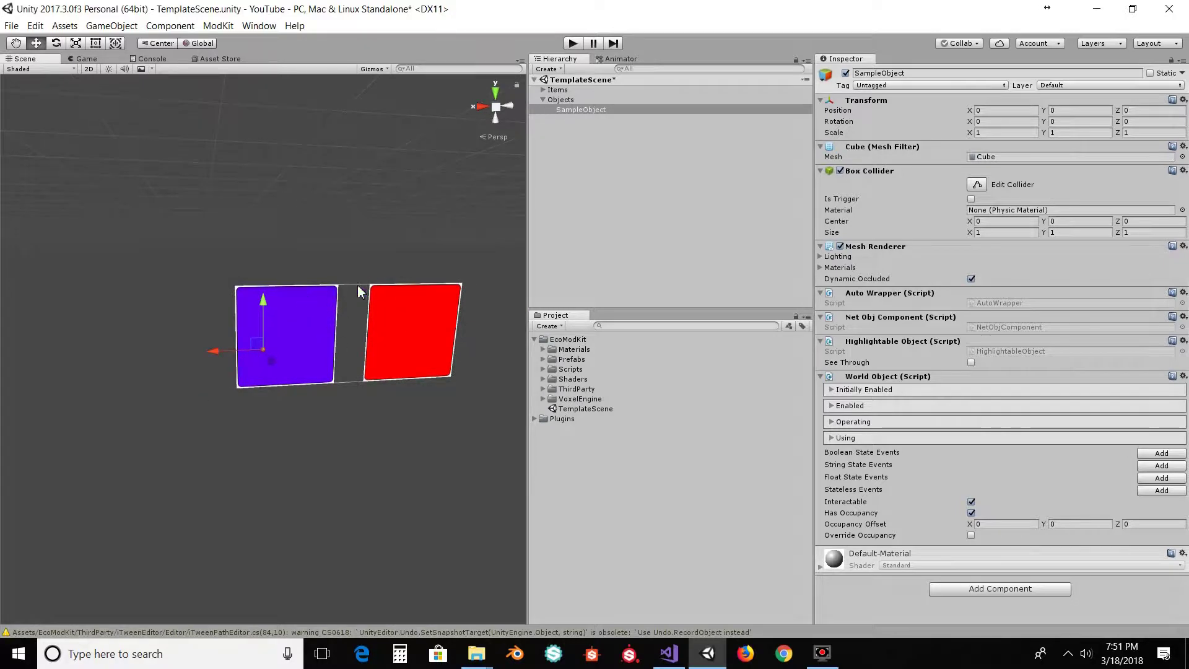
Deactivate the Items group and look at the SampleObject cube from below.
{"action": "left_click", "coordinate": [557, 90]}
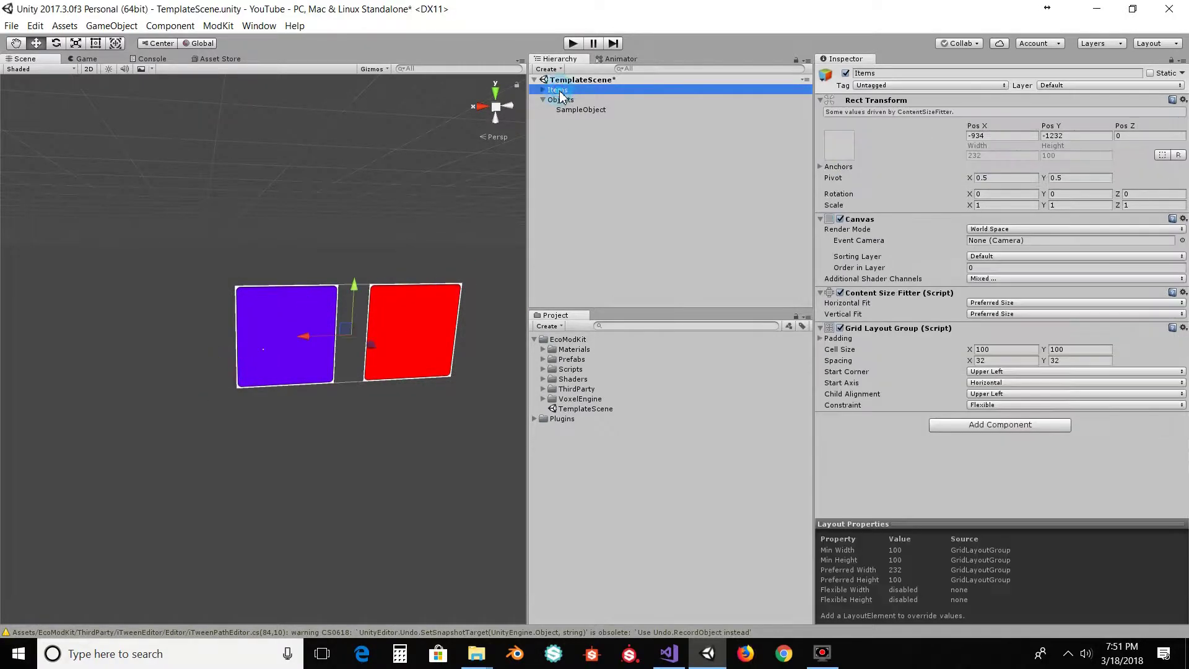
{"action": "left_click", "coordinate": [846, 73]}
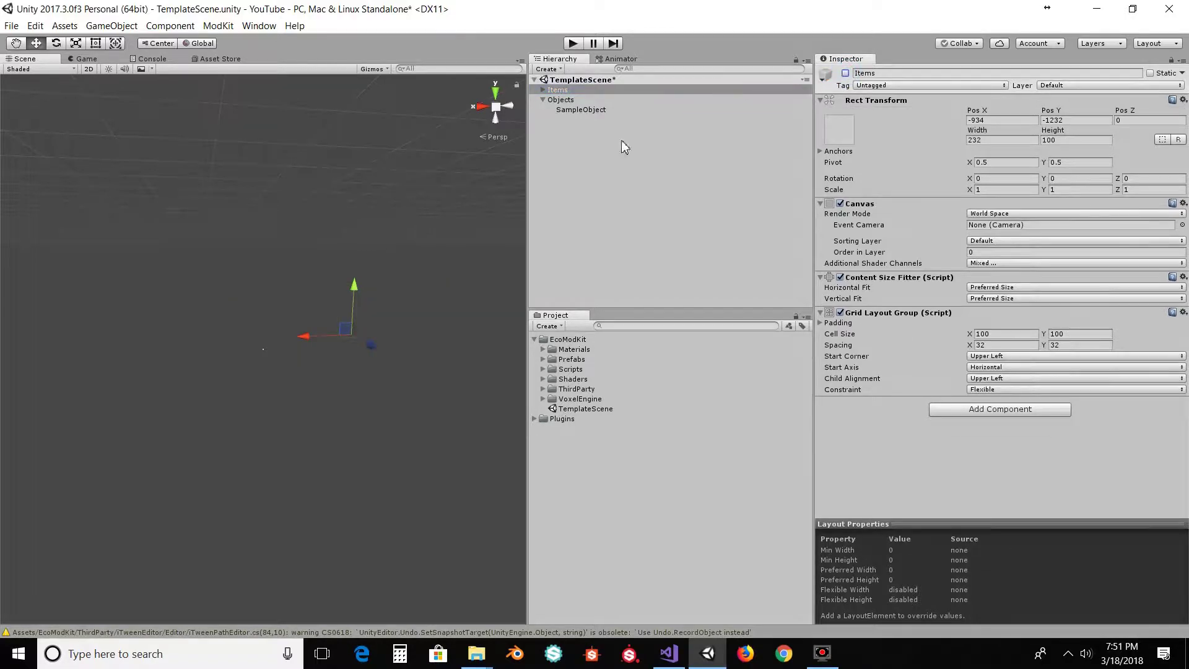
{"action": "left_click", "coordinate": [584, 109]}
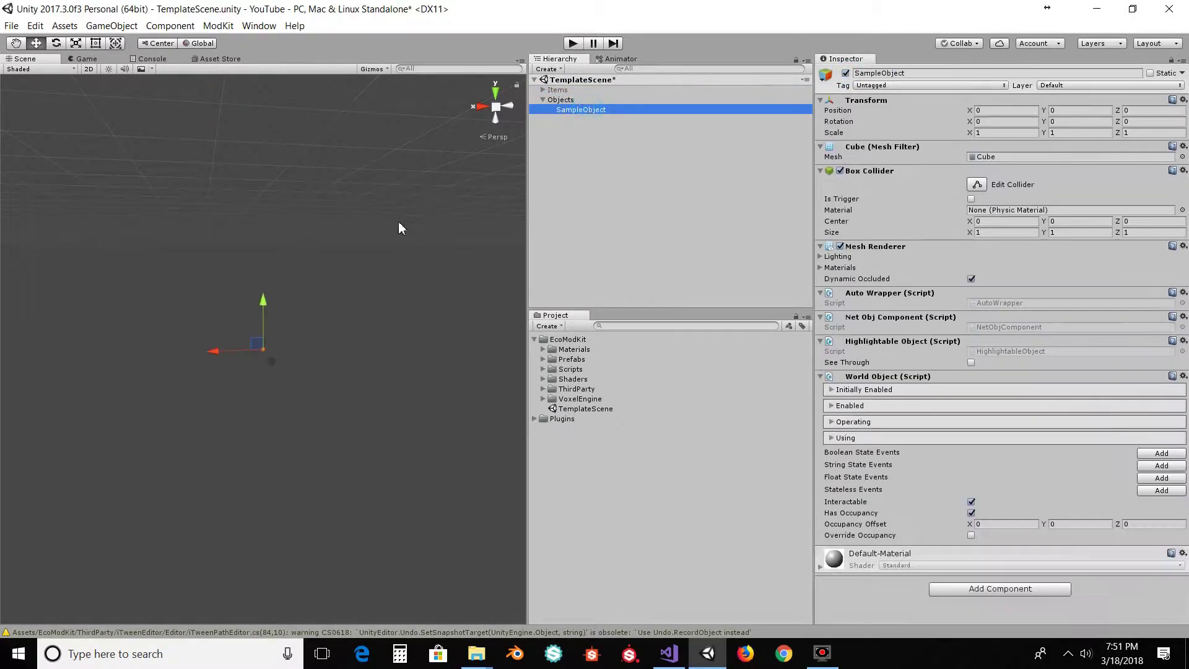
{"action": "left_click", "coordinate": [307, 335]}
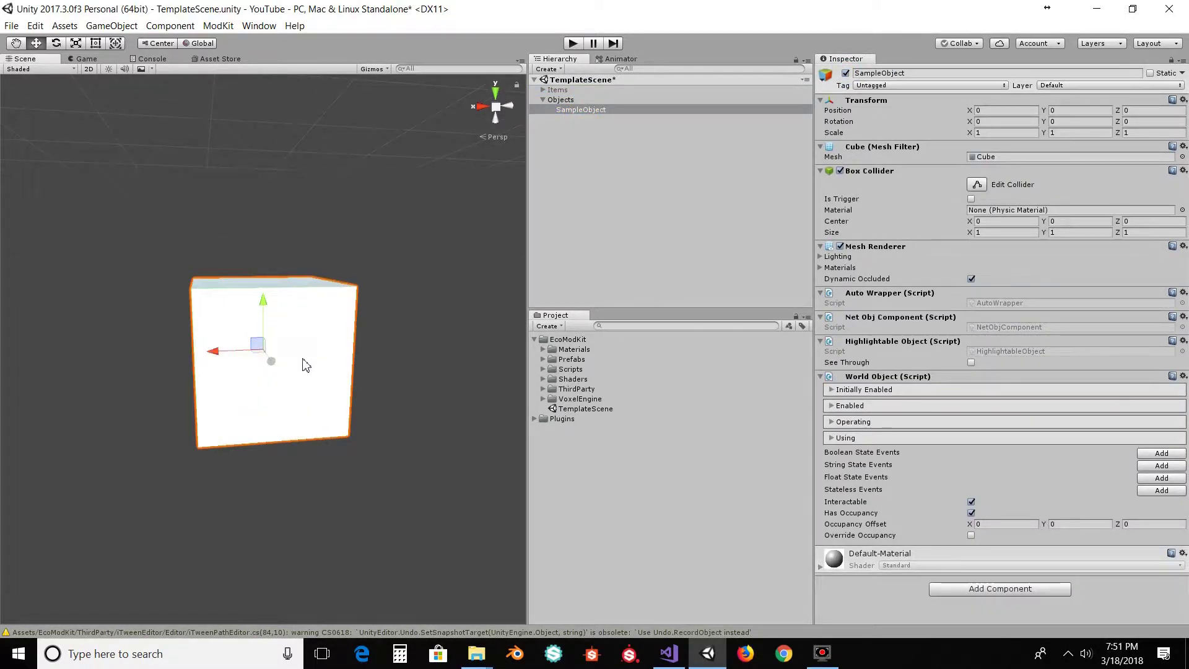
{"action": "mouse_move", "coordinate": [427, 349]}
{"action": "left_mouse_down", "text": "alt"}
{"action": "mouse_move", "coordinate": [334, 213]}
{"action": "mouse_move", "coordinate": [226, 175]}
{"action": "mouse_move", "coordinate": [125, 225]}
{"action": "mouse_move", "coordinate": [101, 398]}
{"action": "mouse_move", "coordinate": [159, 273]}
{"action": "mouse_move", "coordinate": [291, 175]}
{"action": "mouse_move", "coordinate": [447, 209]}
{"action": "mouse_move", "coordinate": [465, 398]}
{"action": "mouse_move", "coordinate": [342, 494]}
{"action": "mouse_move", "coordinate": [136, 327]}
{"action": "mouse_move", "coordinate": [281, 209]}
{"action": "mouse_move", "coordinate": [359, 279]}
{"action": "mouse_move", "coordinate": [399, 340]}
{"action": "mouse_move", "coordinate": [393, 413]}
{"action": "mouse_move", "coordinate": [239, 406]}
{"action": "mouse_move", "coordinate": [384, 410]}
{"action": "mouse_move", "coordinate": [433, 328]}
{"action": "left_mouse_up", "text": "alt"}
{"action": "scroll", "coordinate": [427, 321], "scroll_direction": "down", "scroll_amount": 3}
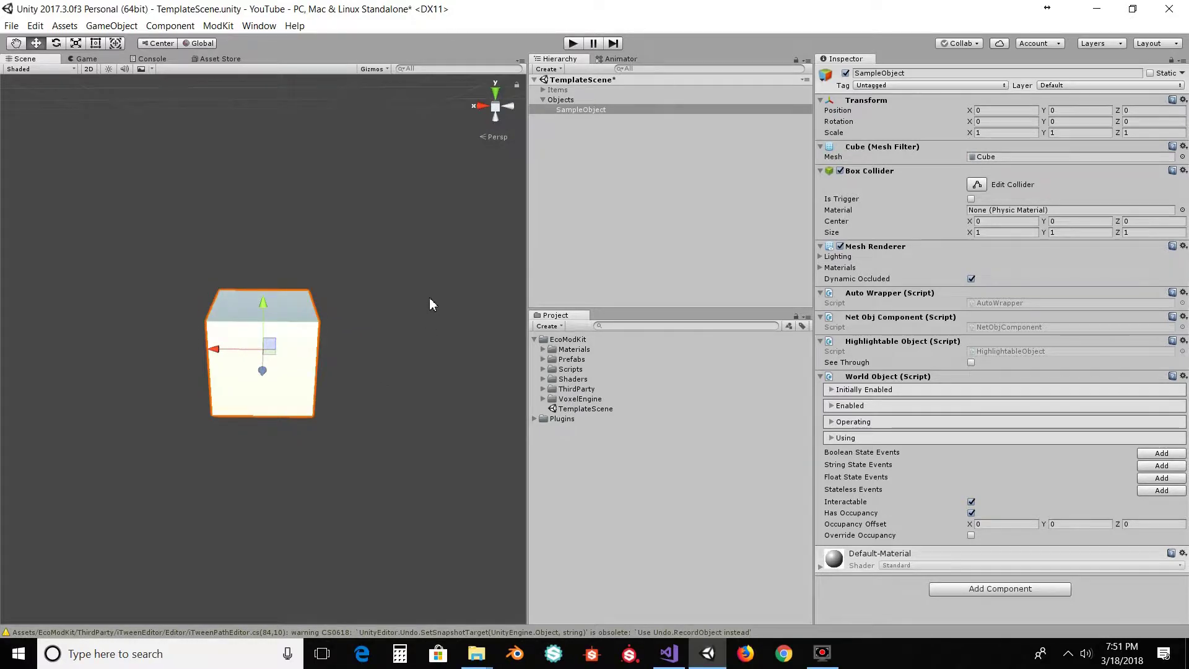
{"action": "left_click", "coordinate": [619, 471]}
Import WalnutSingleDoor_ExportReady.fbx from the Walnut Windowed Door Model folder.
{"action": "left_click", "coordinate": [534, 339]}
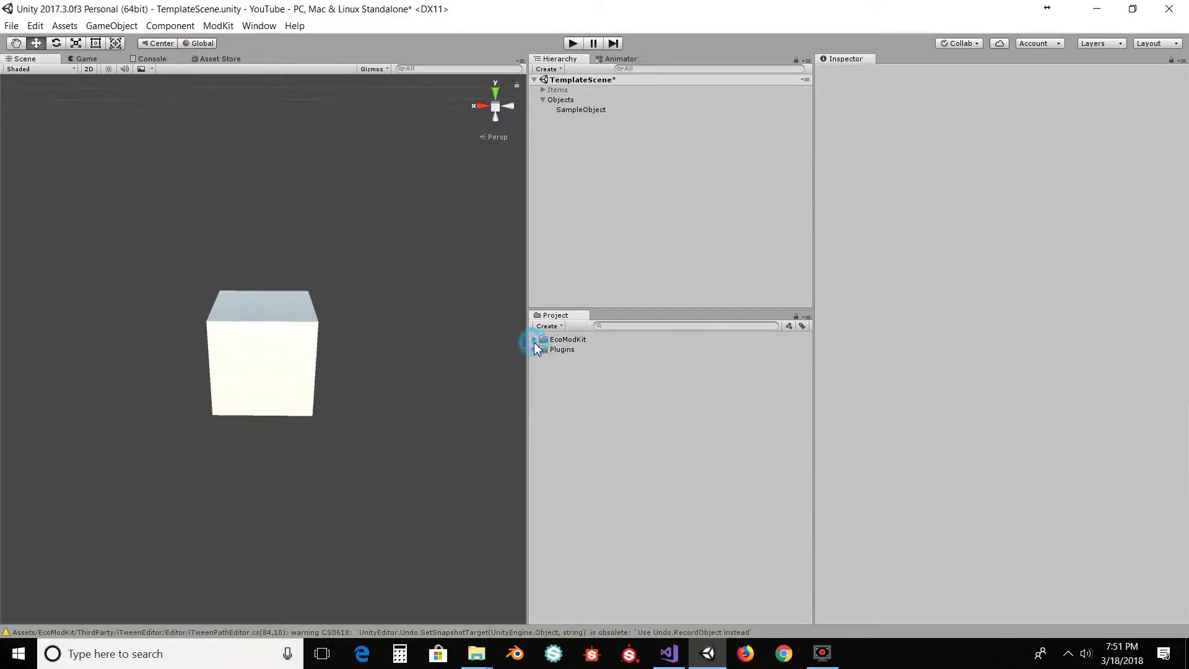
{"action": "left_click", "coordinate": [570, 402]}
{"action": "right_click", "coordinate": [569, 401]}
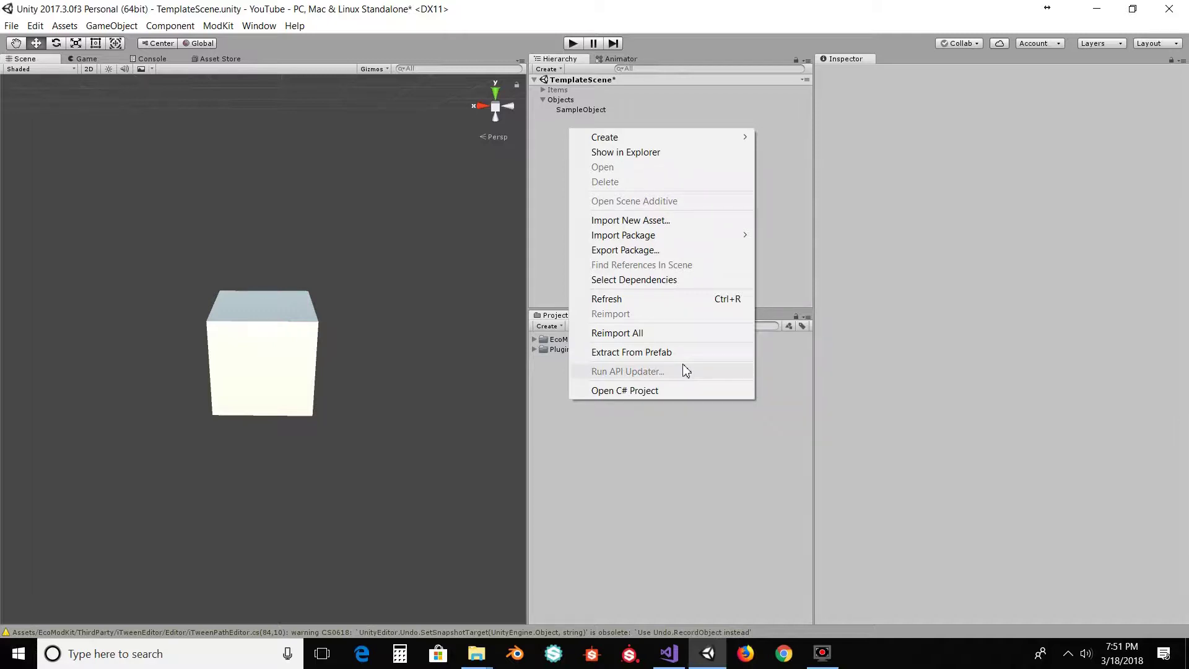
{"action": "left_click", "coordinate": [706, 223]}
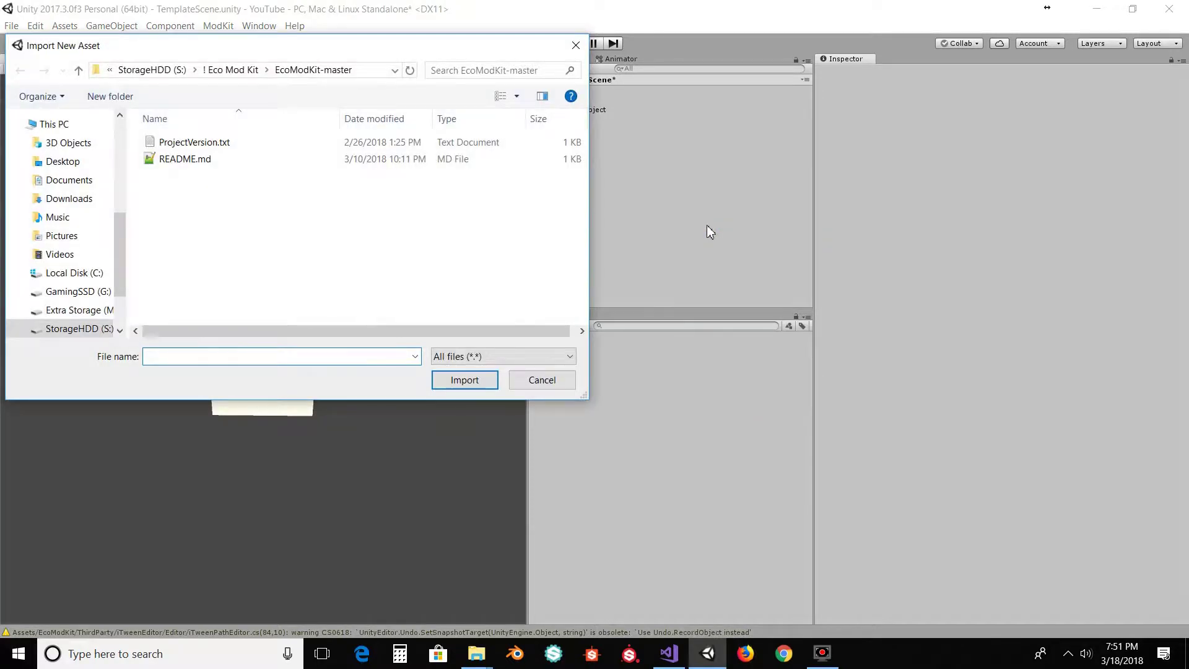
{"action": "left_click", "coordinate": [146, 72]}
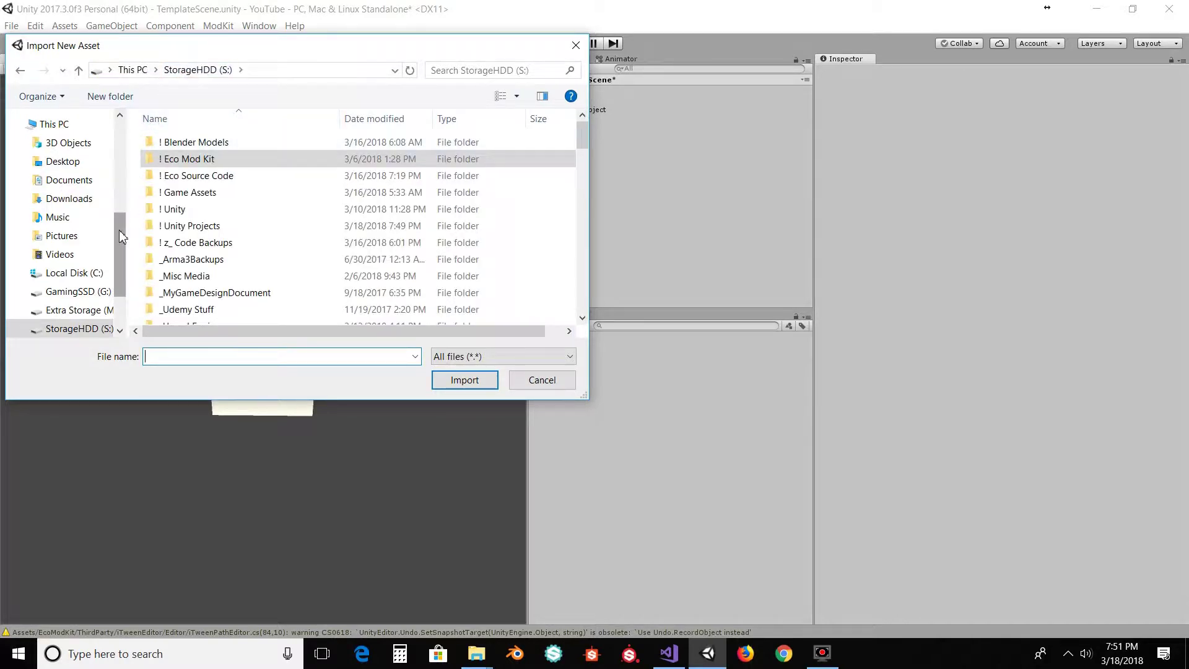
{"action": "scroll", "coordinate": [119, 229], "scroll_direction": "up", "scroll_amount": 5}
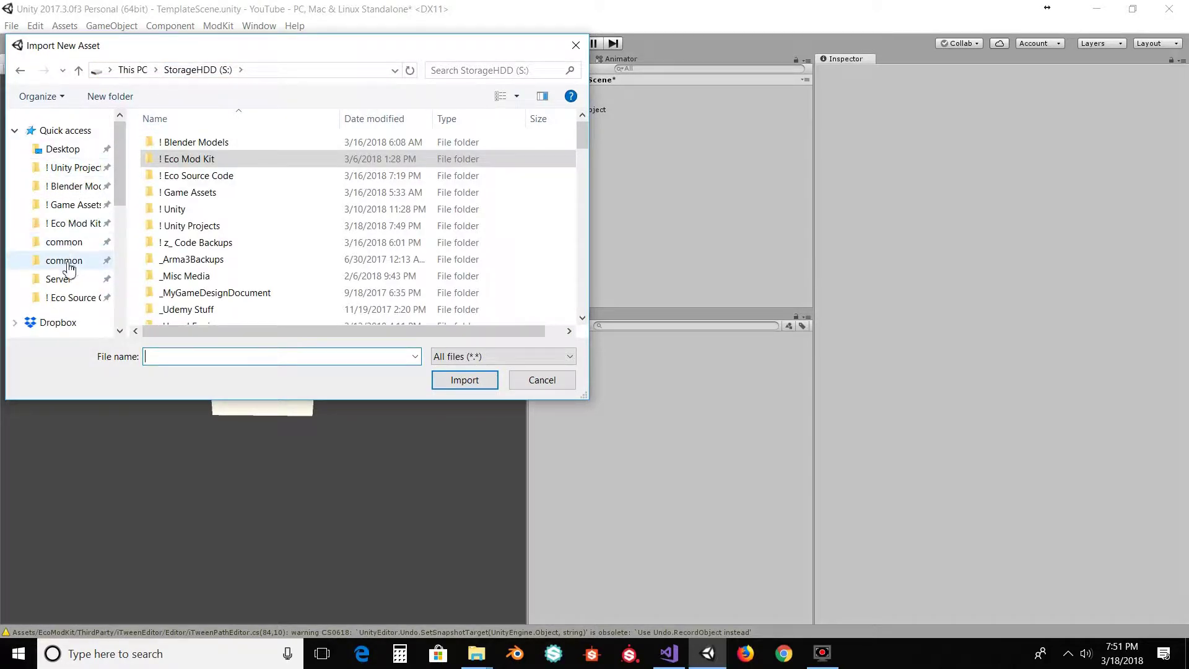
{"action": "left_click", "coordinate": [70, 204]}
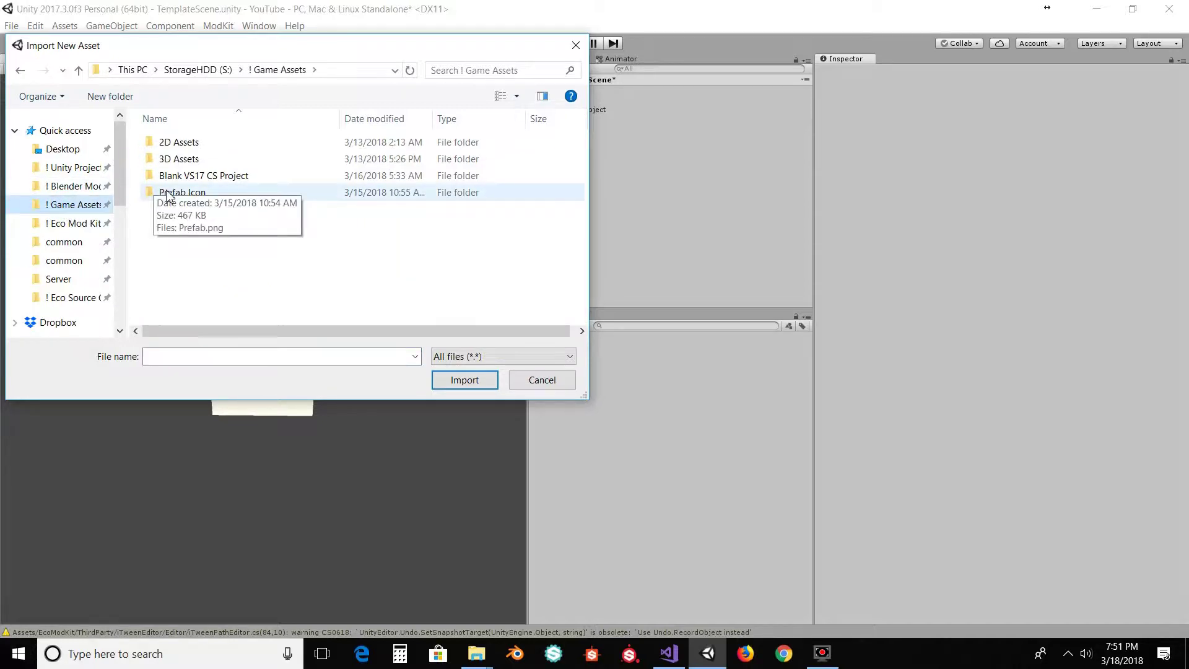
{"action": "double_click", "coordinate": [186, 159]}
{"action": "double_click", "coordinate": [185, 141]}
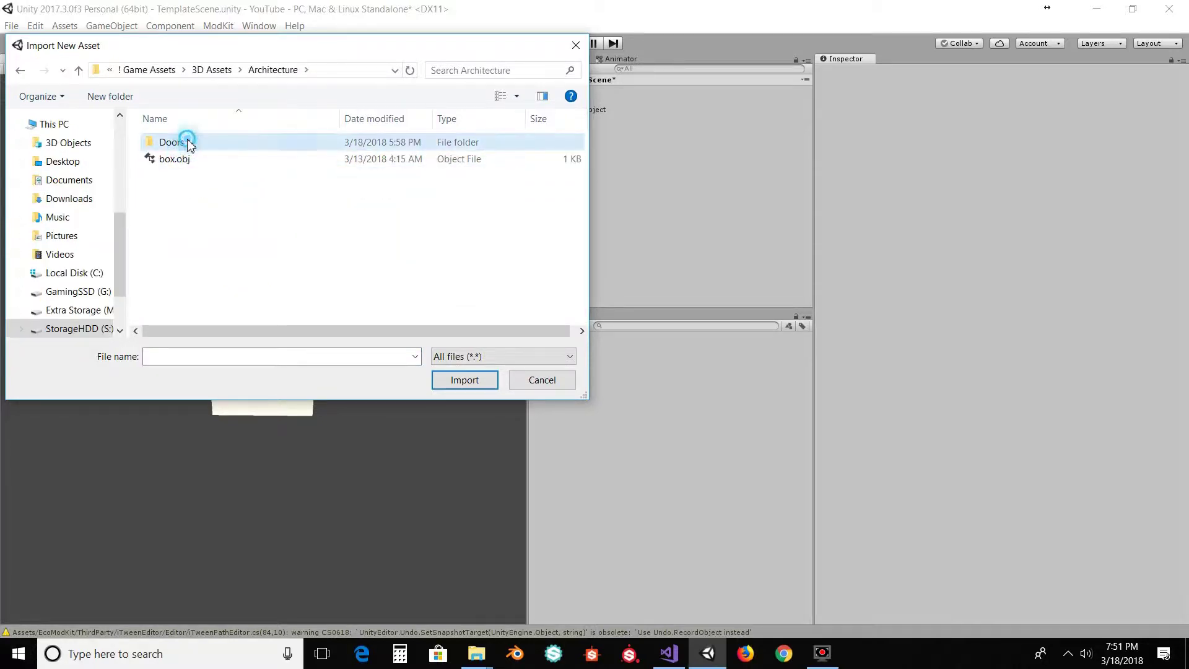
{"action": "double_click", "coordinate": [186, 142]}
{"action": "double_click", "coordinate": [186, 144]}
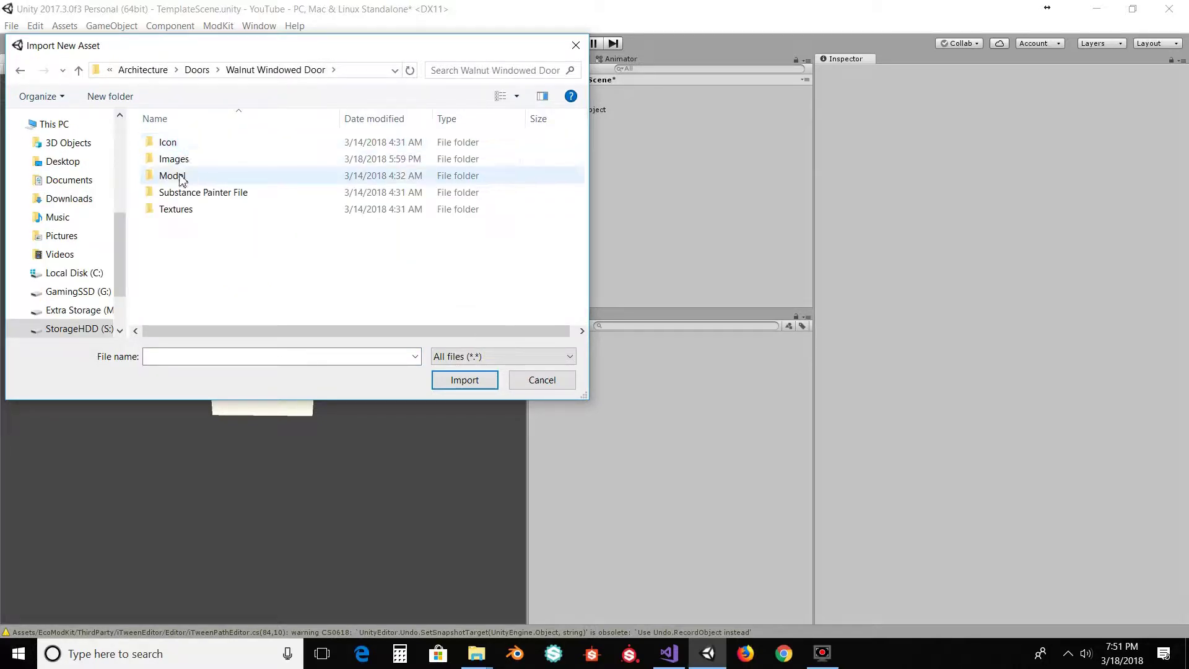
{"action": "double_click", "coordinate": [181, 177]}
{"action": "left_click", "coordinate": [204, 142]}
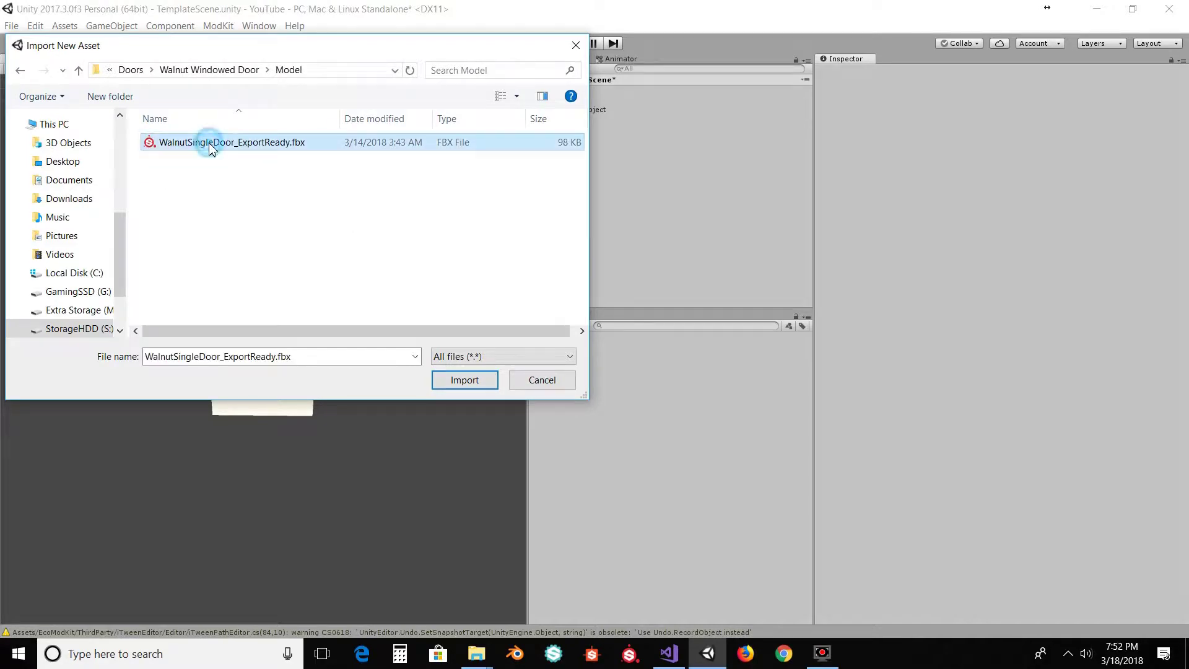
{"action": "left_click", "coordinate": [458, 379]}
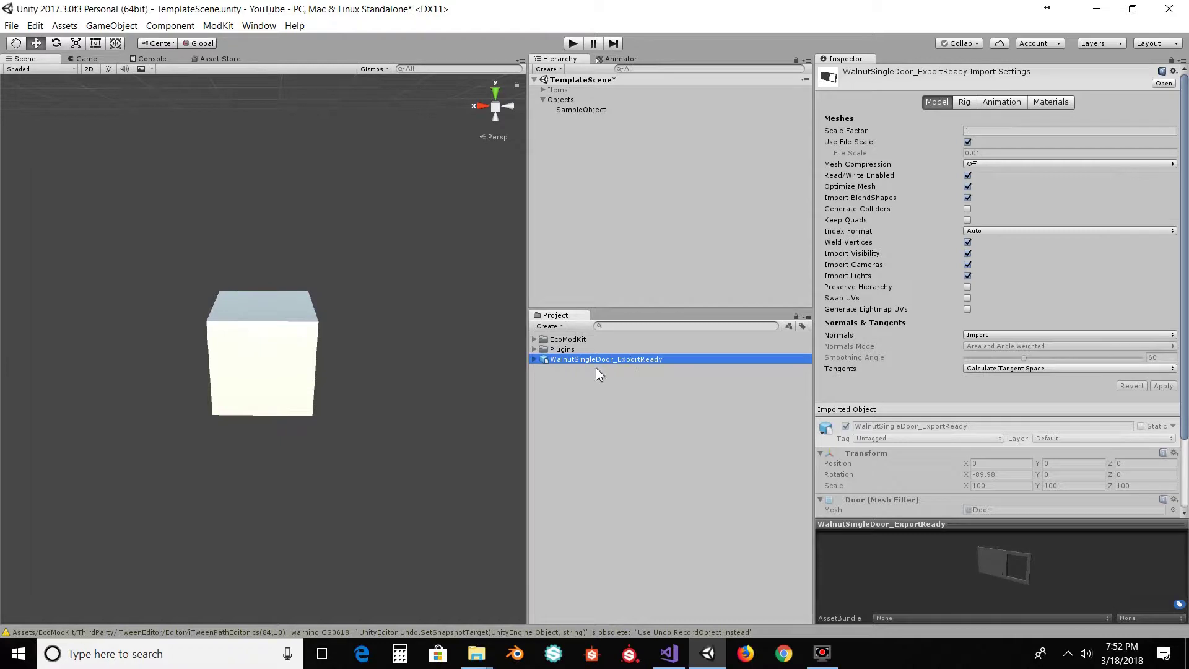
Import the door's AlbedoTransparency, MetallicSmoothness and Normal textures from its Textures folder.
{"action": "left_click", "coordinate": [576, 388]}
{"action": "right_click", "coordinate": [574, 410]}
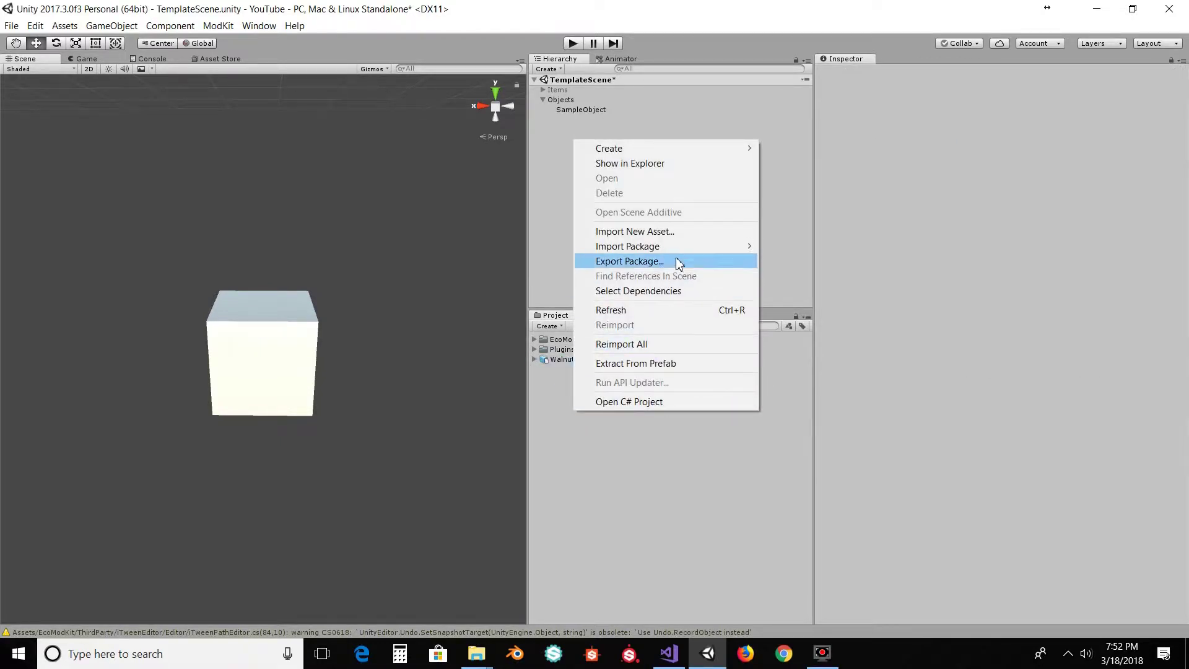
{"action": "left_click", "coordinate": [693, 231]}
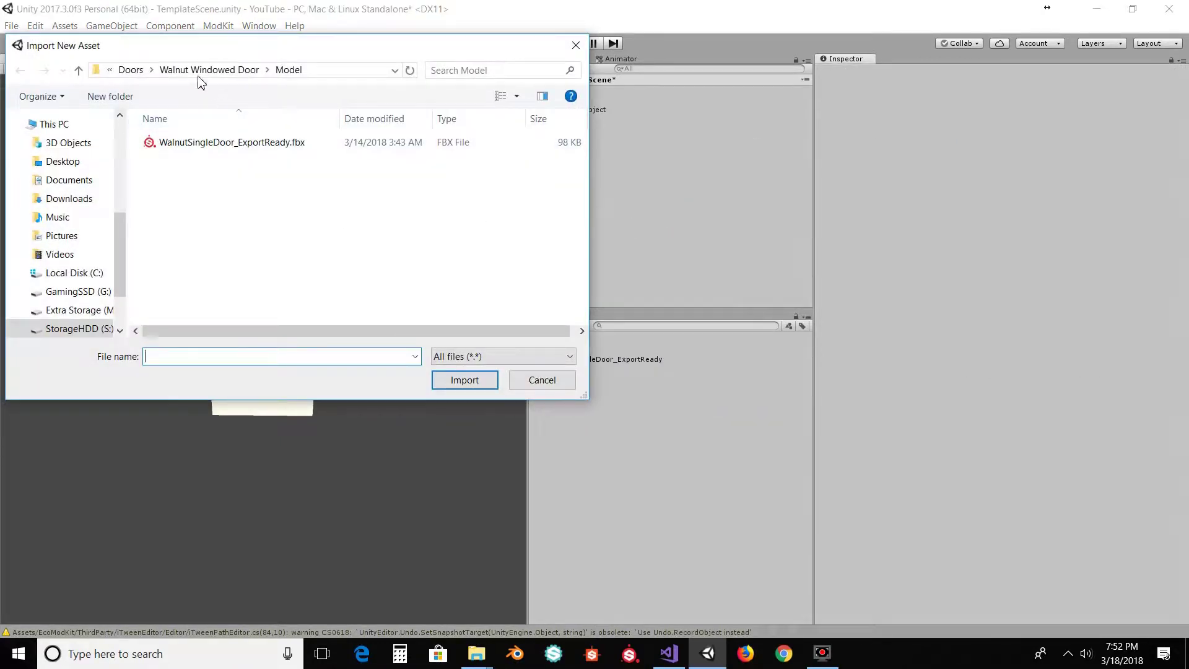
{"action": "left_click", "coordinate": [189, 70]}
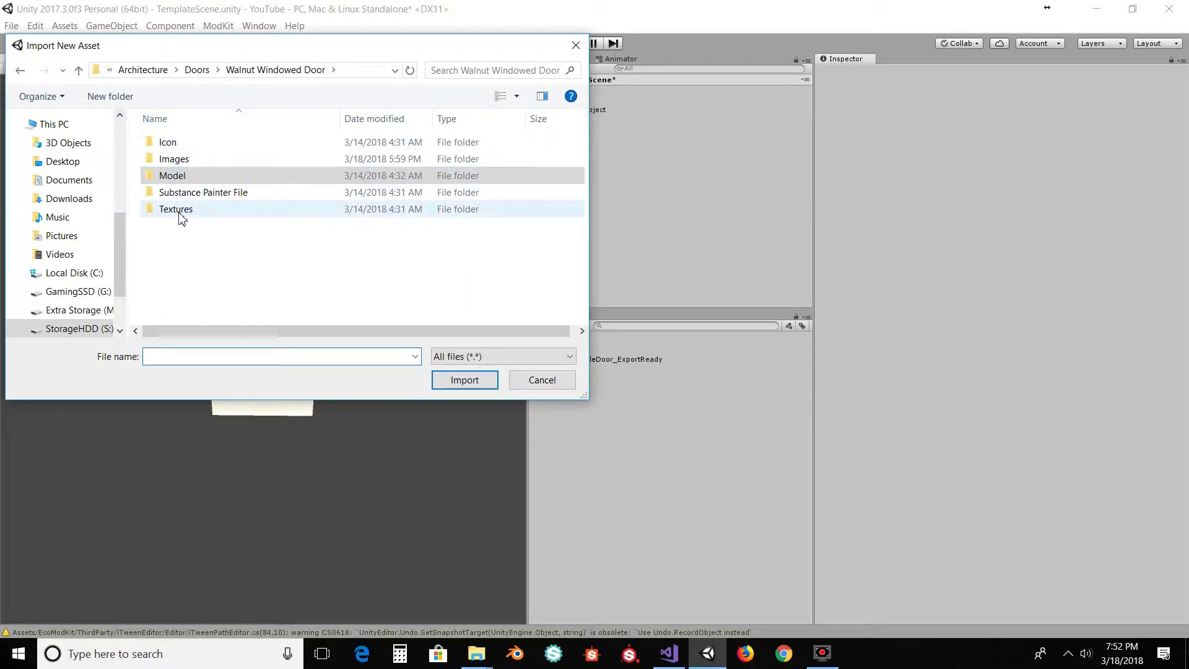
{"action": "double_click", "coordinate": [179, 211]}
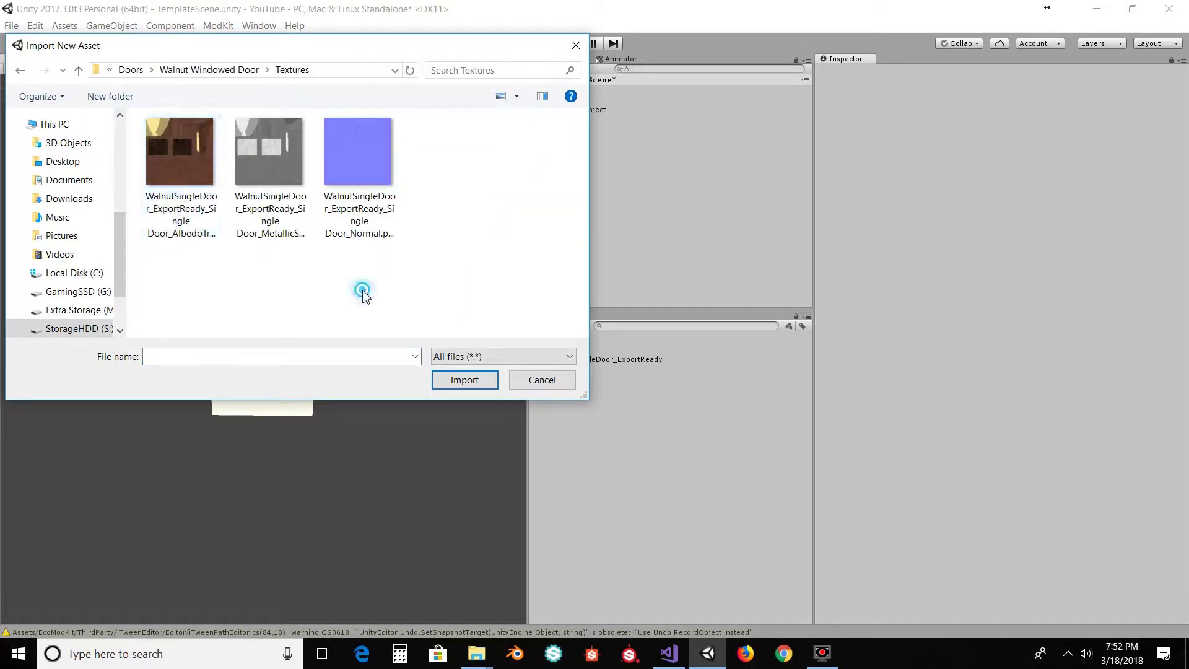
{"action": "left_click_drag", "start_coordinate": [401, 292], "coordinate": [141, 115]}
{"action": "left_click", "coordinate": [463, 379]}
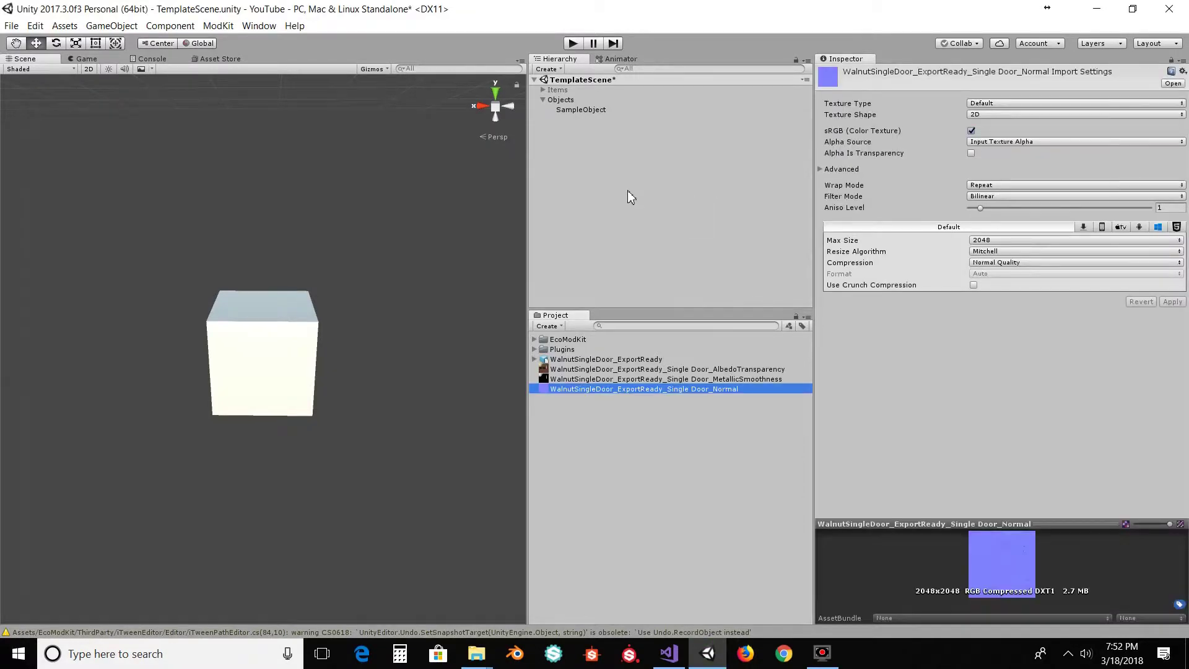
{"action": "left_click", "coordinate": [620, 451]}
{"action": "left_click", "coordinate": [600, 360]}
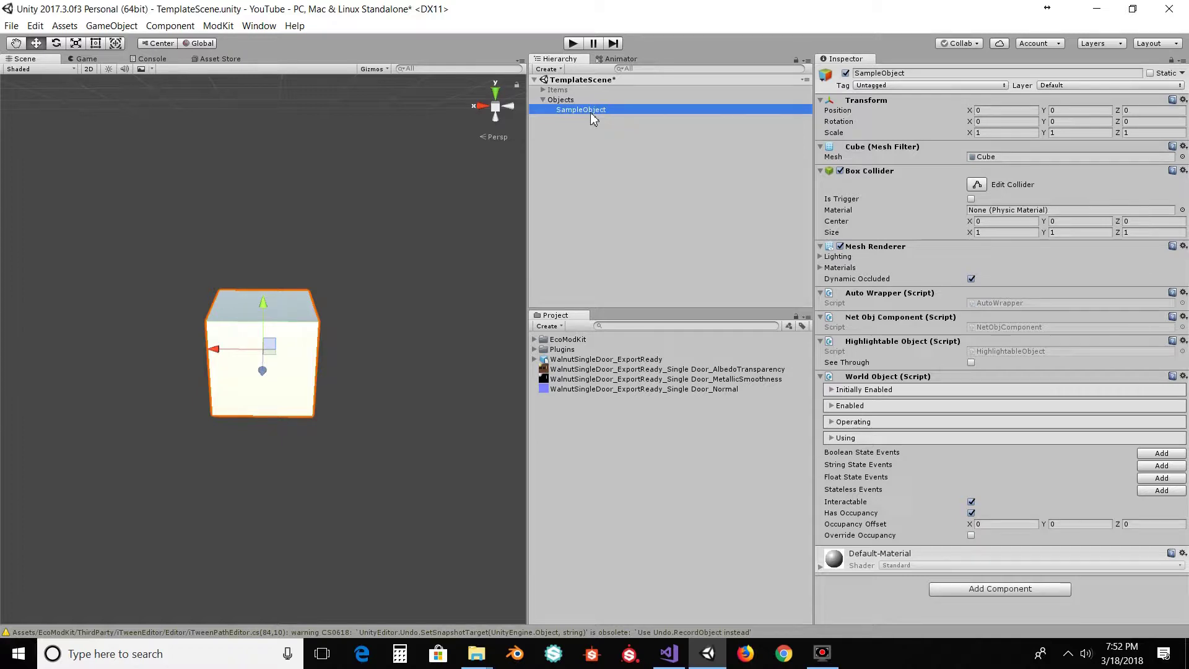
Inspect SampleItem under Items, then move to WalnutWindowedDoorObject.cs in Visual Studio.
{"action": "left_click", "coordinate": [544, 91]}
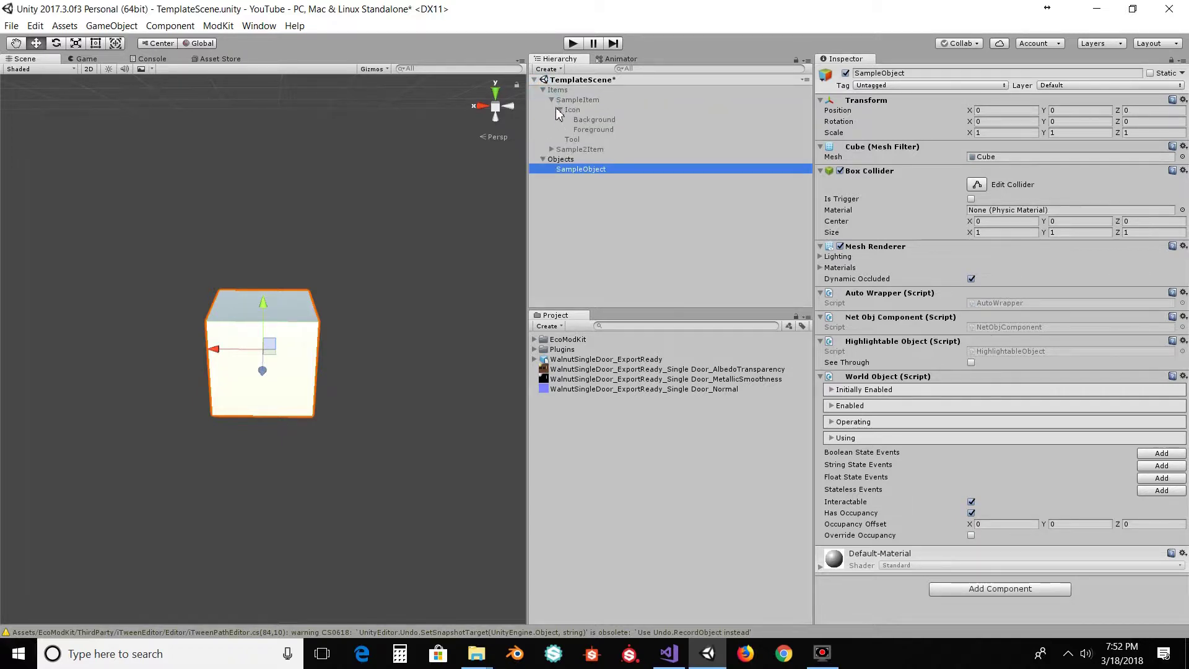
{"action": "left_click", "coordinate": [551, 100]}
{"action": "left_click", "coordinate": [571, 102]}
{"action": "left_click", "coordinate": [596, 129]}
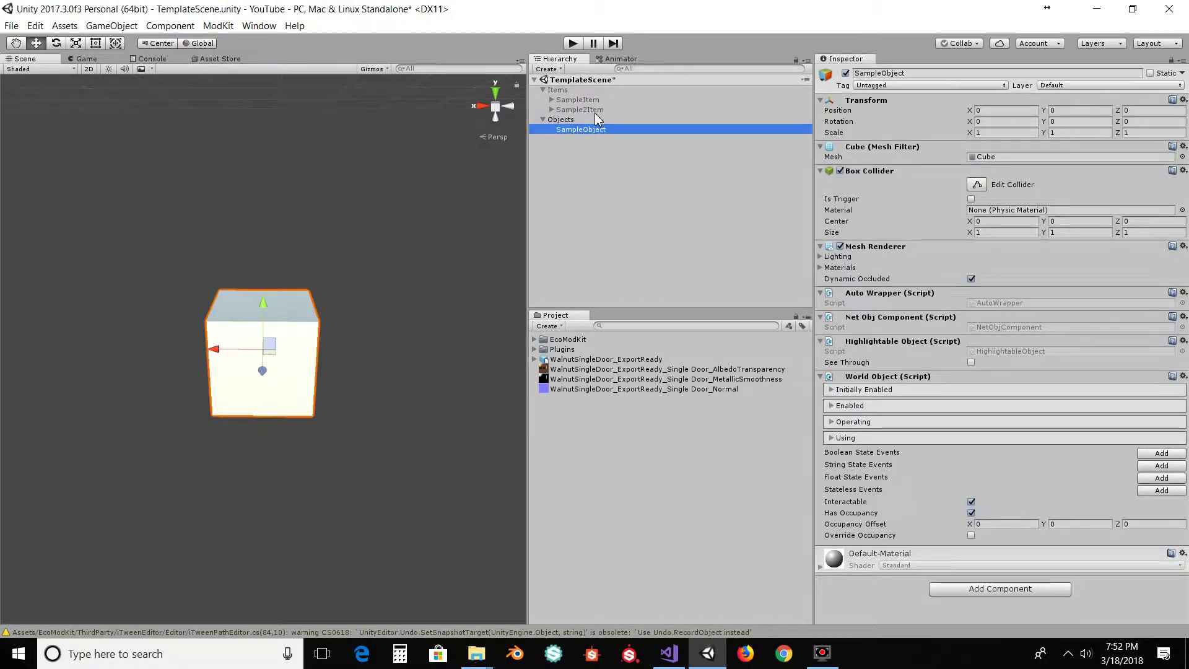
{"action": "left_click", "coordinate": [592, 100]}
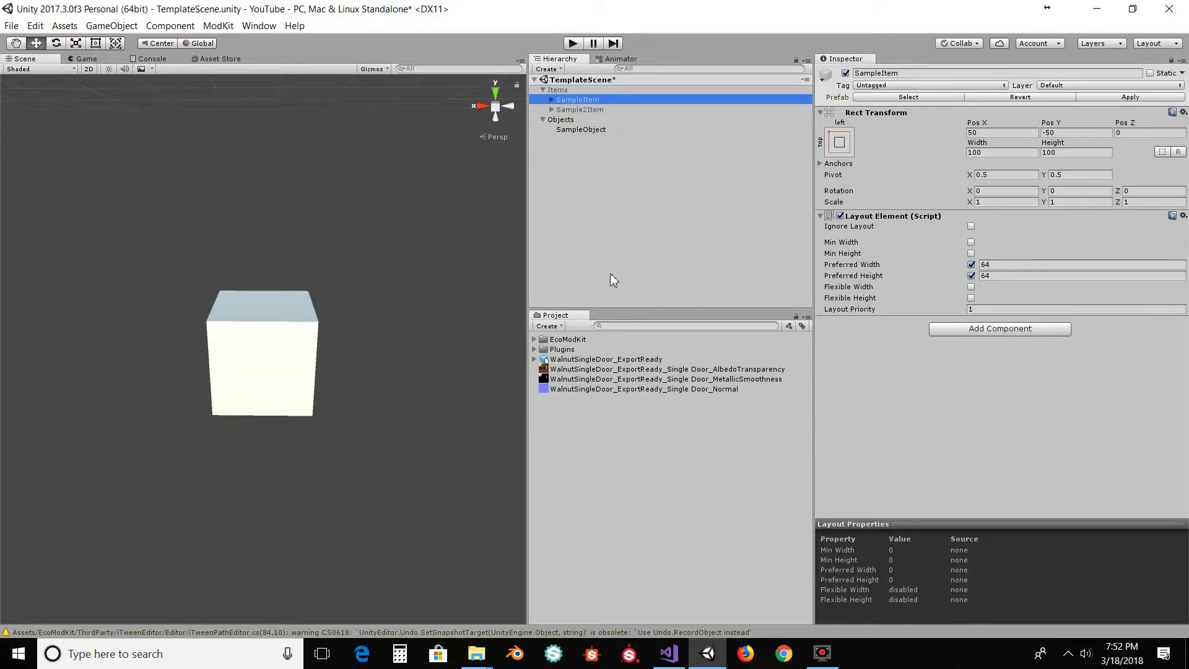
{"action": "key", "text": "alt+Tab"}
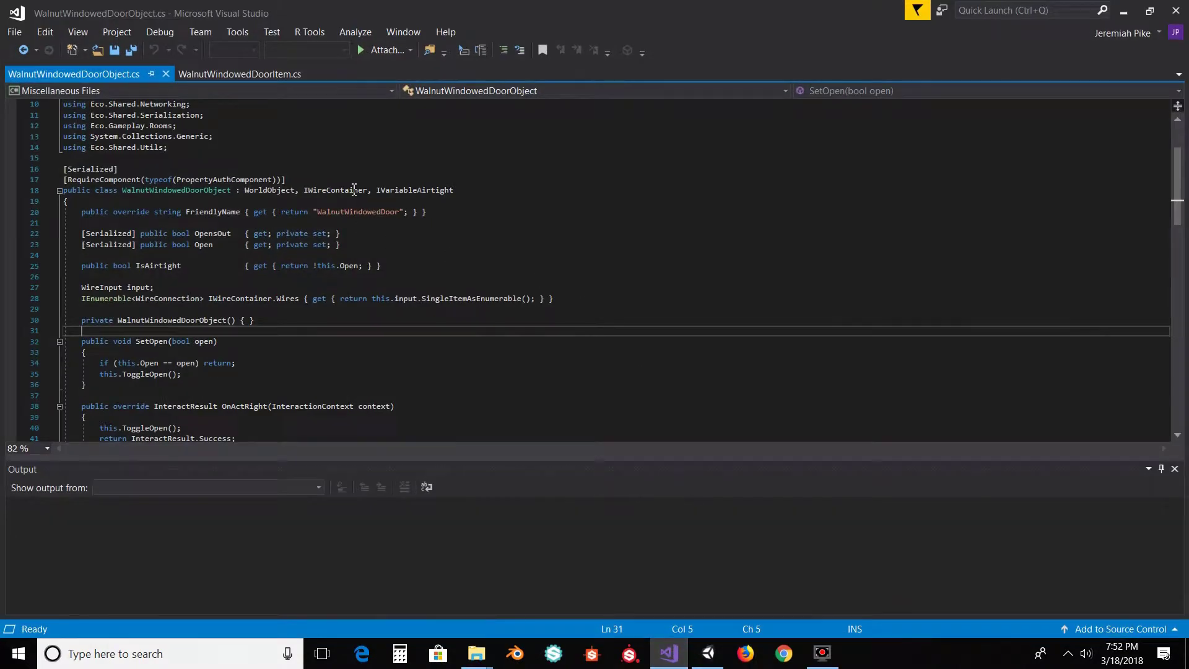
Select the WalnutWindowedDoorObject class name at the top of the door script.
{"action": "scroll", "coordinate": [333, 231], "scroll_direction": "up", "scroll_amount": 3}
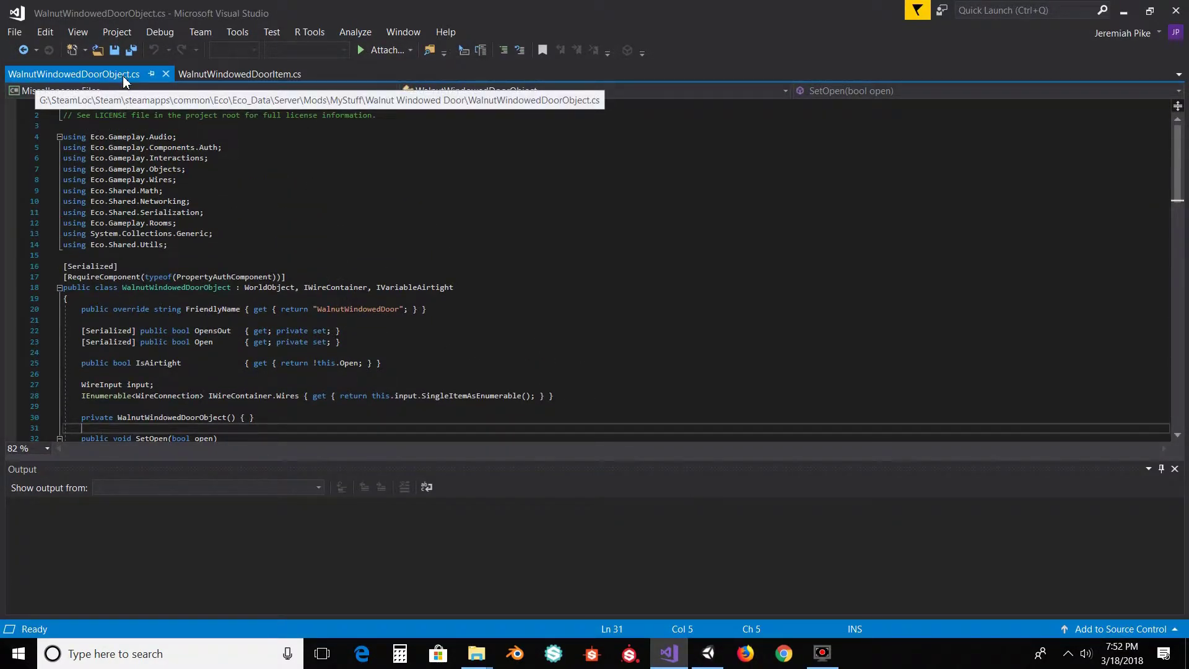
{"action": "left_click_drag", "start_coordinate": [122, 289], "coordinate": [235, 288]}
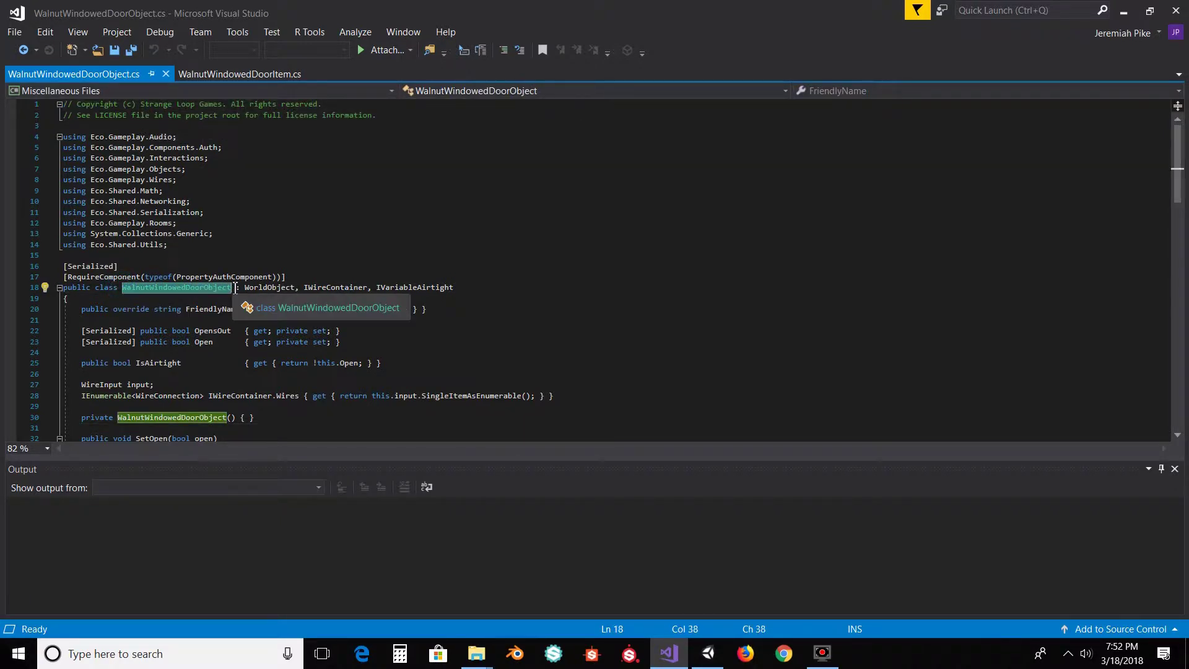
Rename SampleObject to WalnutWindowedDoorObject in the Hierarchy.
{"action": "left_click", "coordinate": [708, 654]}
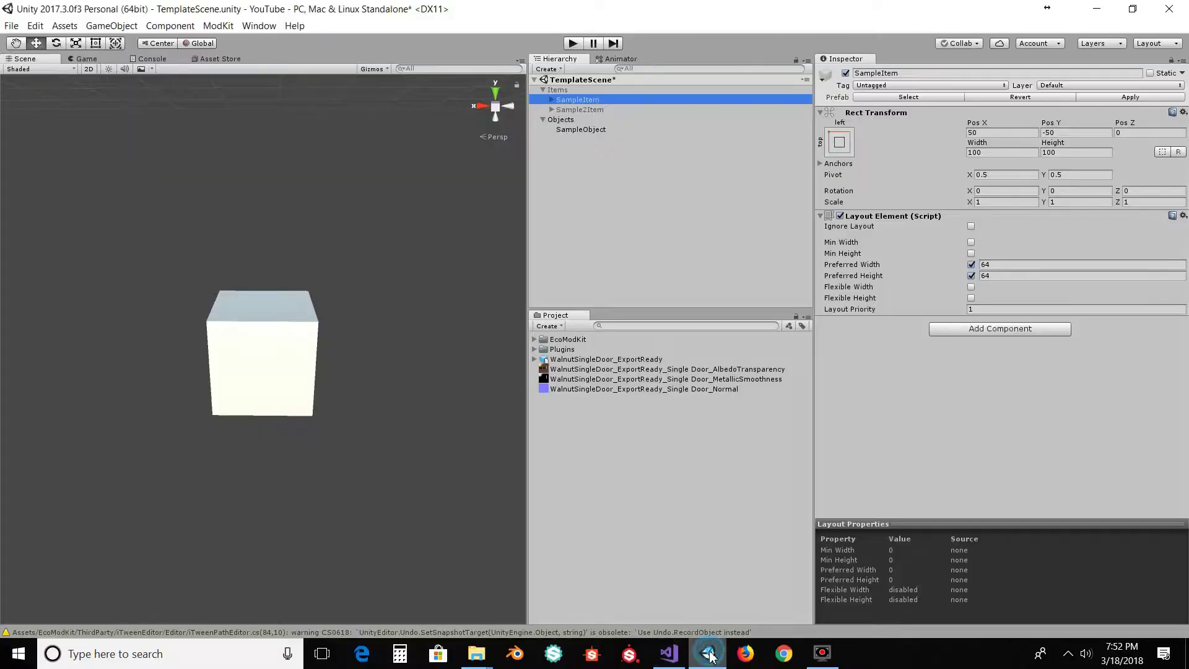
{"action": "left_click", "coordinate": [577, 131]}
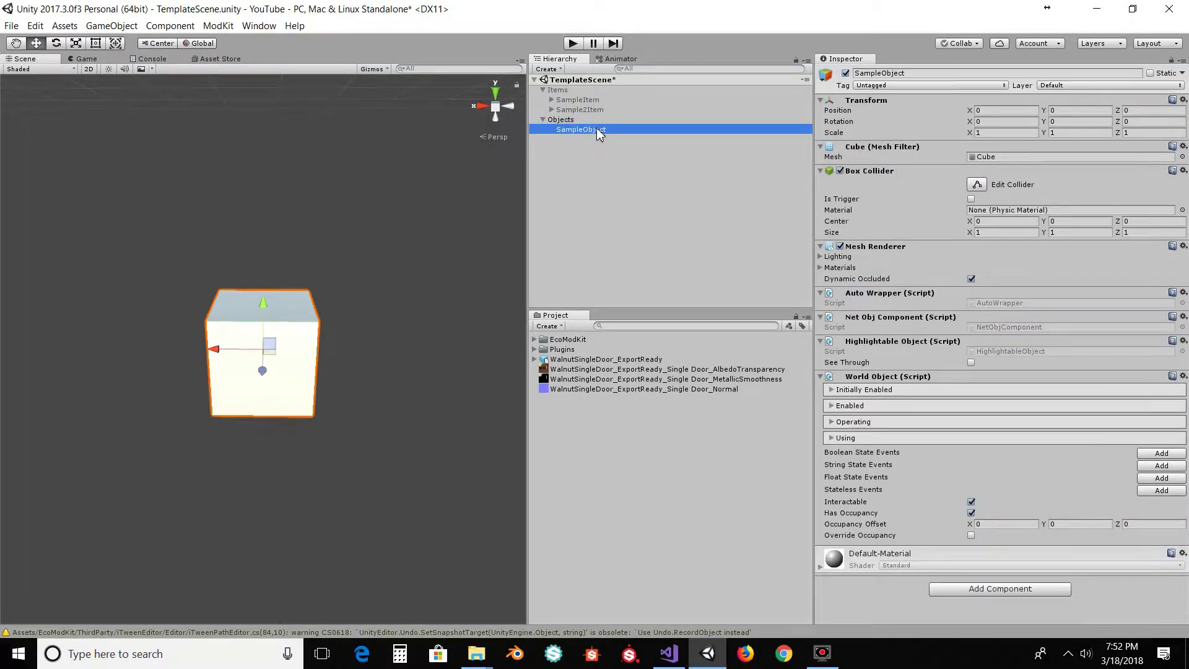
{"action": "left_click", "coordinate": [598, 131]}
{"action": "type", "text": "W"}
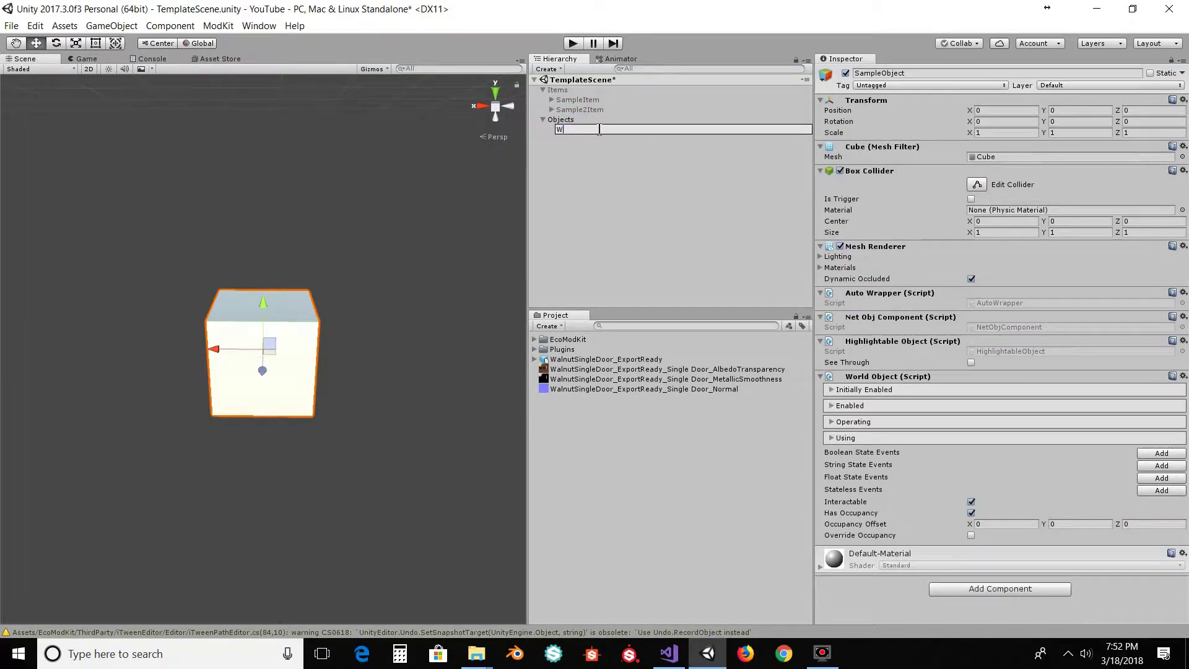
{"action": "type", "text": "alnutWindowedDoorObject"}
{"action": "key", "text": "Return"}
Rename SampleItem to WalnutWindowedDoorItem and delete Sample2Item.
{"action": "left_click", "coordinate": [590, 101]}
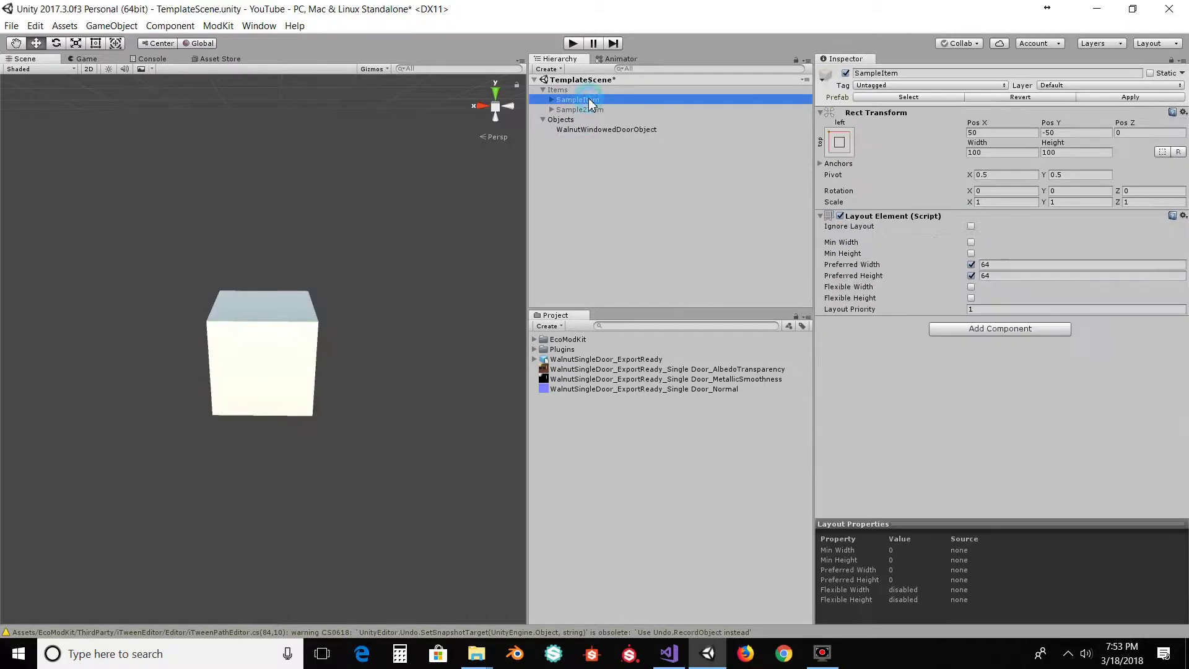
{"action": "left_click", "coordinate": [639, 100]}
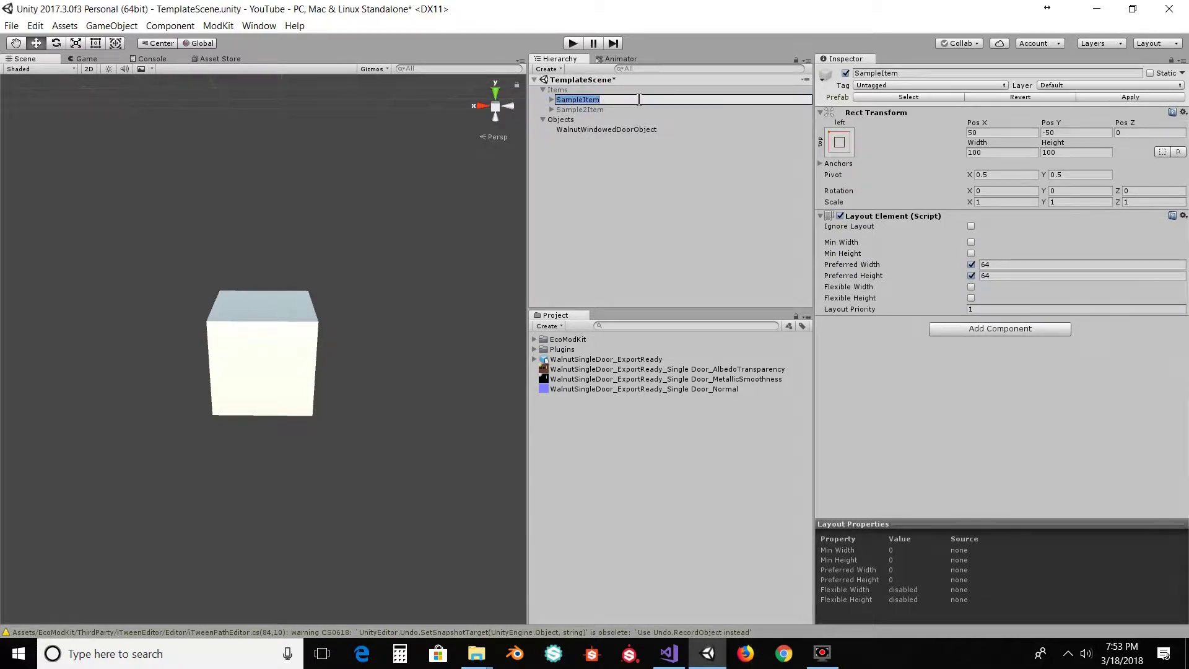
{"action": "type", "text": "WalnutWindowedDoorItem"}
{"action": "key", "text": "Return"}
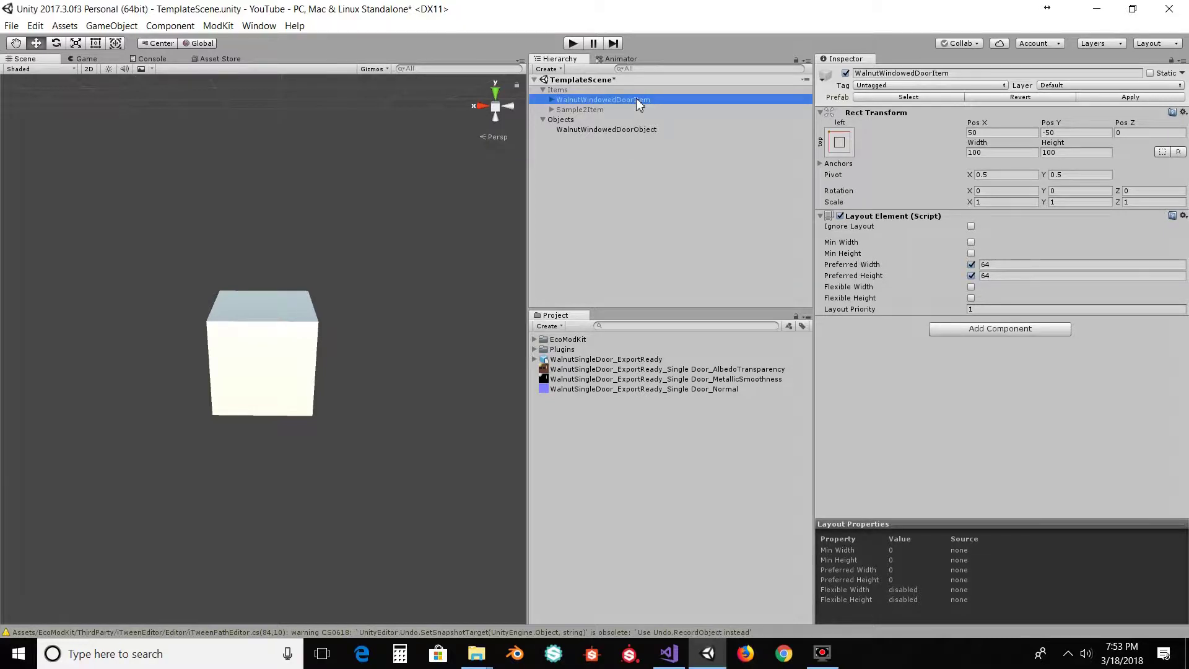
{"action": "left_click", "coordinate": [593, 109]}
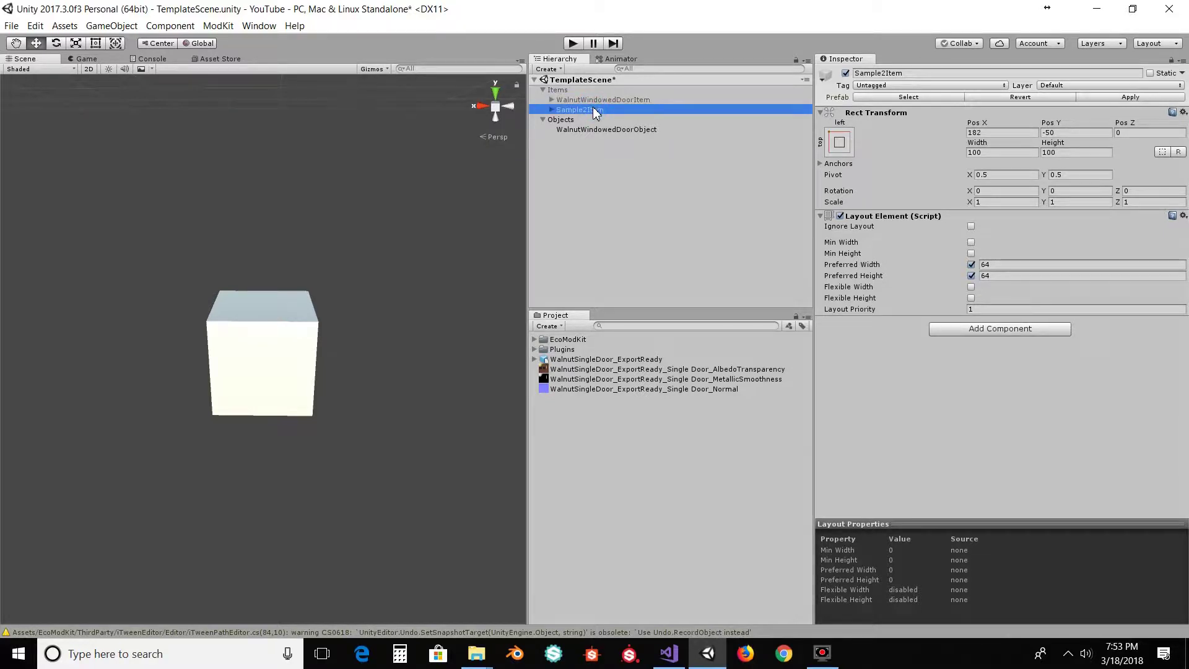
{"action": "key", "text": "Delete"}
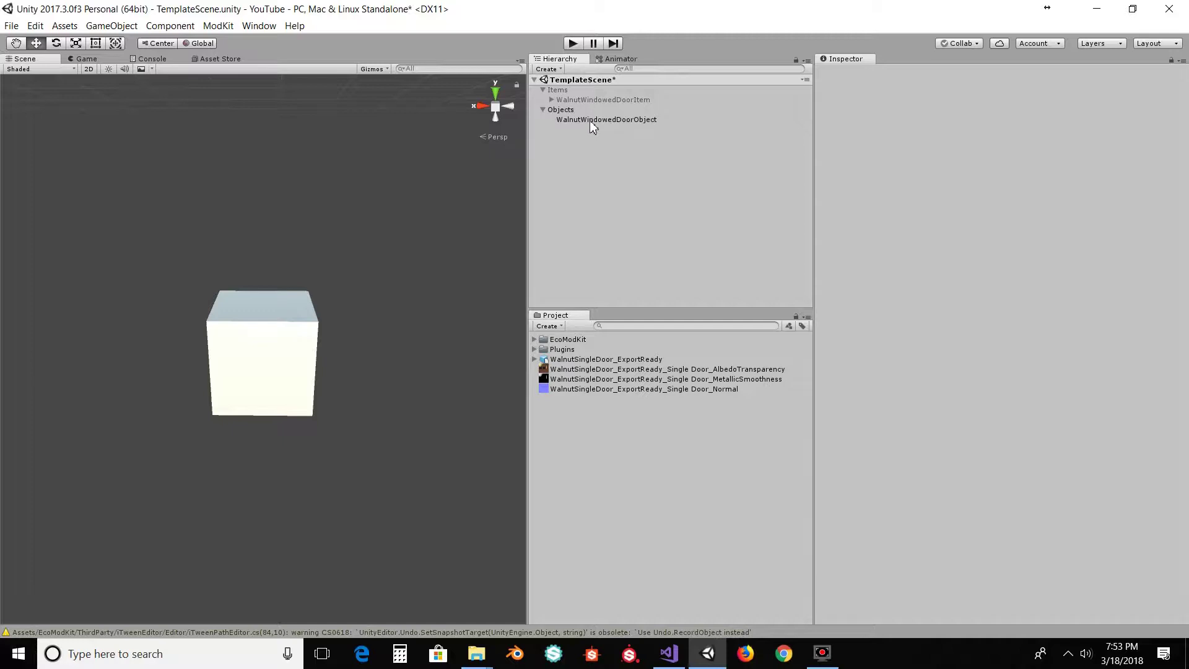
{"action": "left_click", "coordinate": [590, 120]}
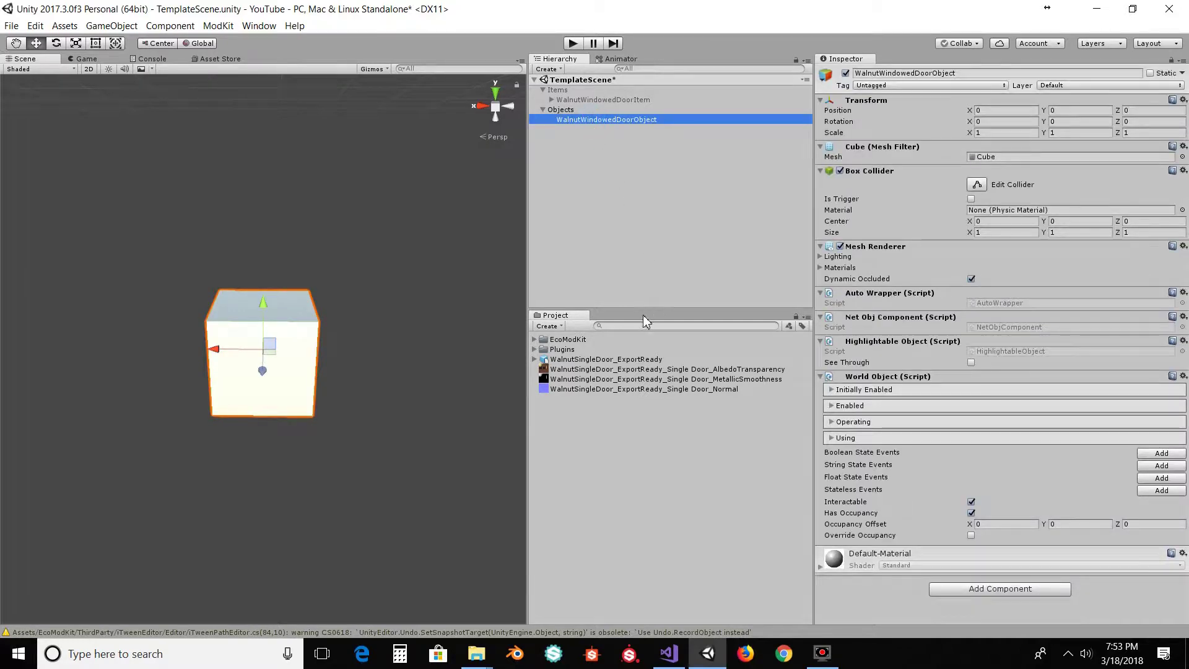
Parent WalnutSingleDoor_ExportReady under WalnutWindowedDoorObject and apply the AlbedoTransparency texture.
{"action": "left_click_drag", "start_coordinate": [592, 364], "coordinate": [599, 124]}
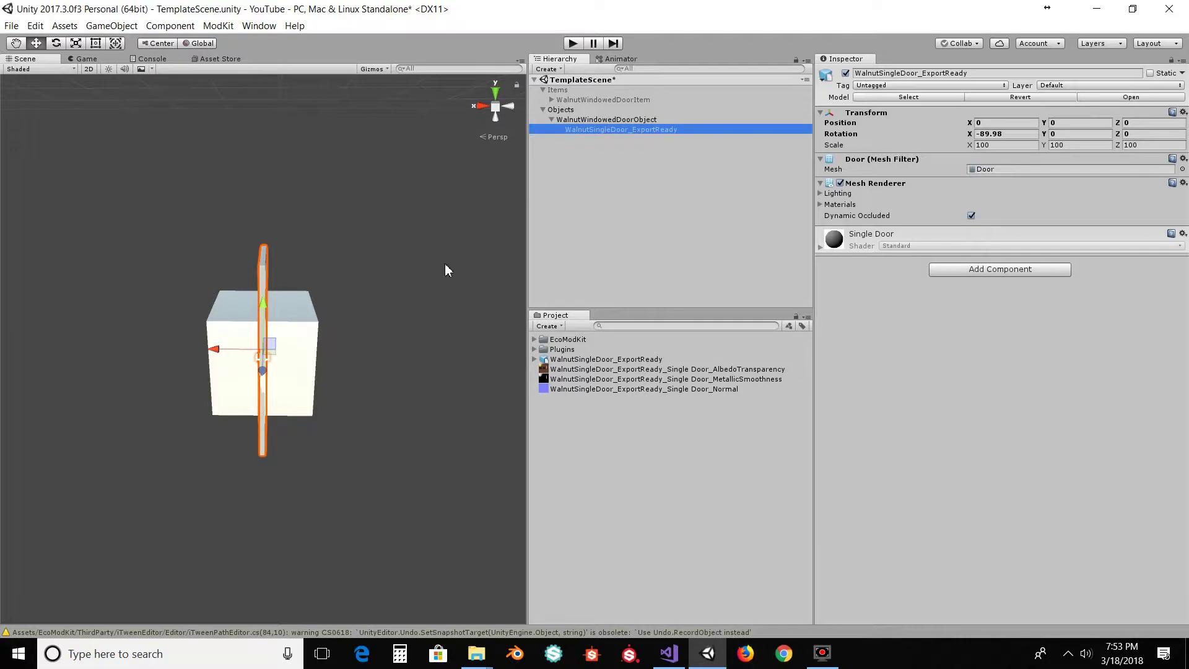
{"action": "left_click_drag", "start_coordinate": [353, 300], "coordinate": [680, 276], "text": "alt"}
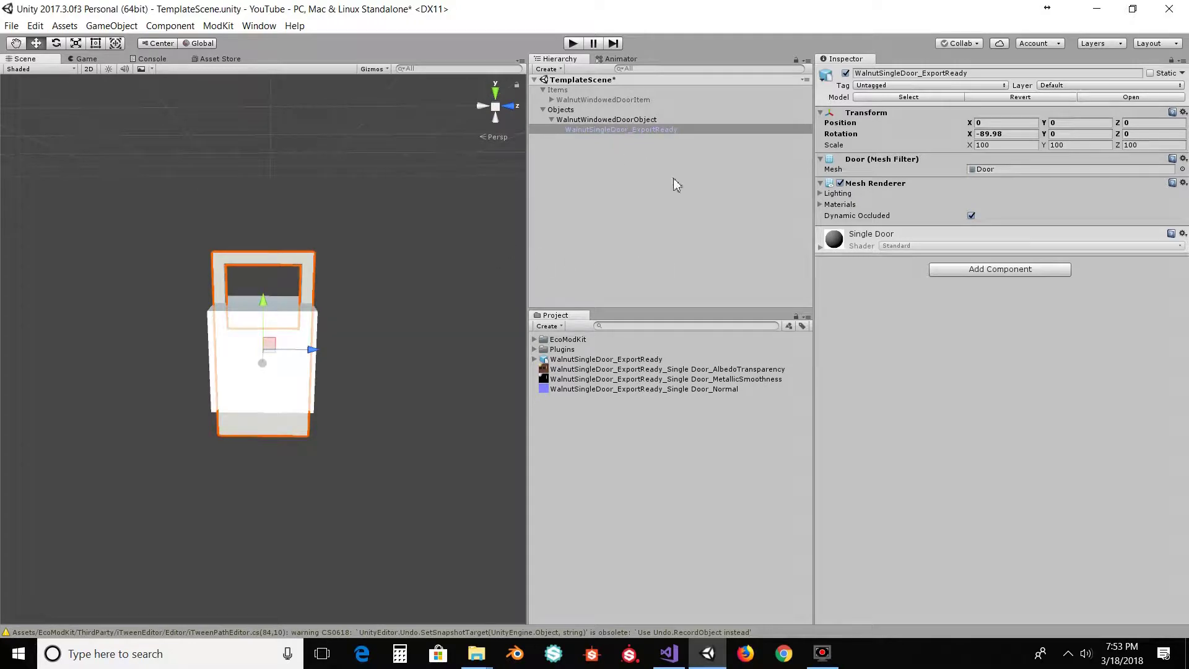
{"action": "left_click", "coordinate": [633, 129]}
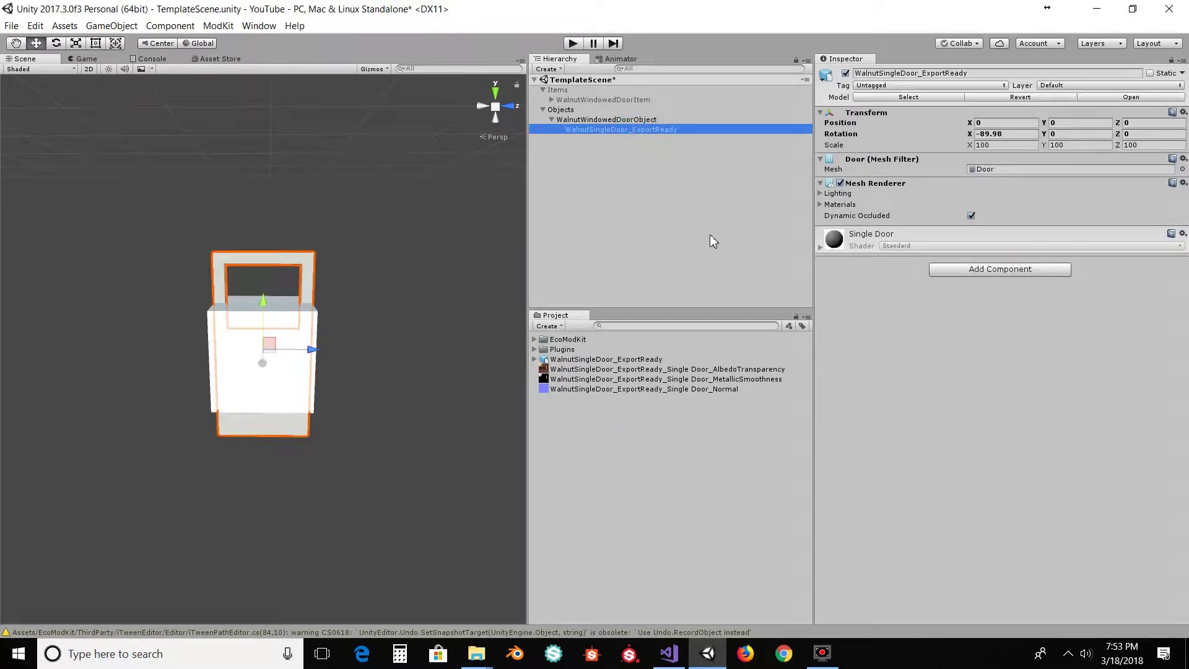
{"action": "left_click_drag", "start_coordinate": [688, 370], "coordinate": [902, 186]}
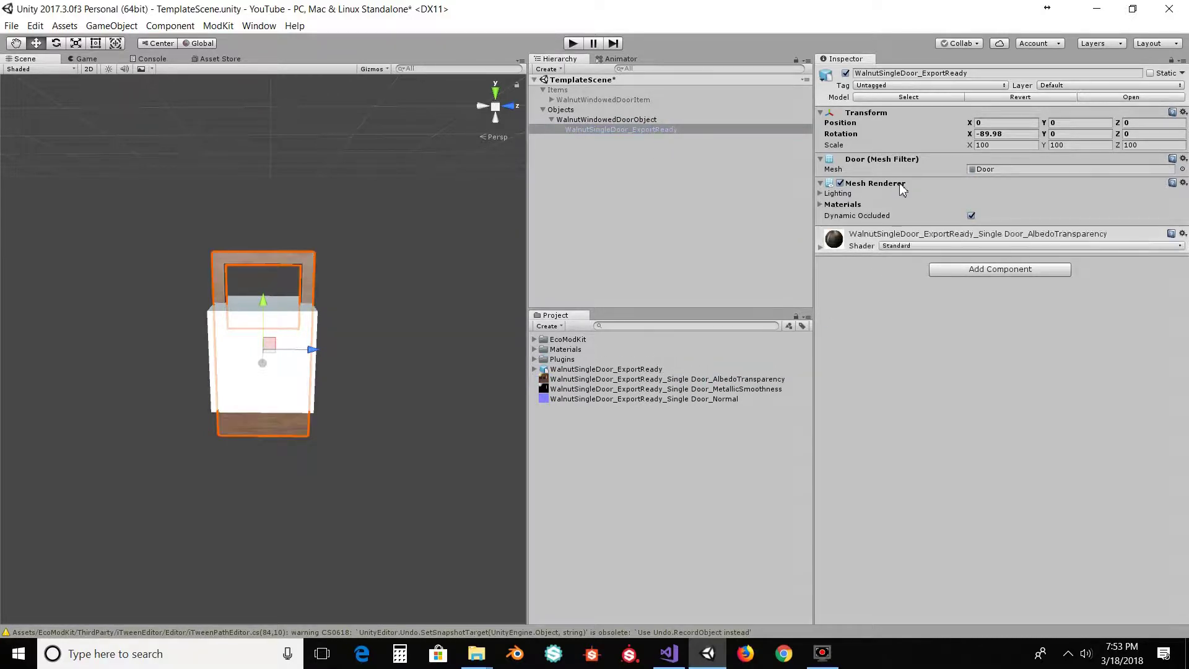
{"action": "left_click", "coordinate": [820, 247]}
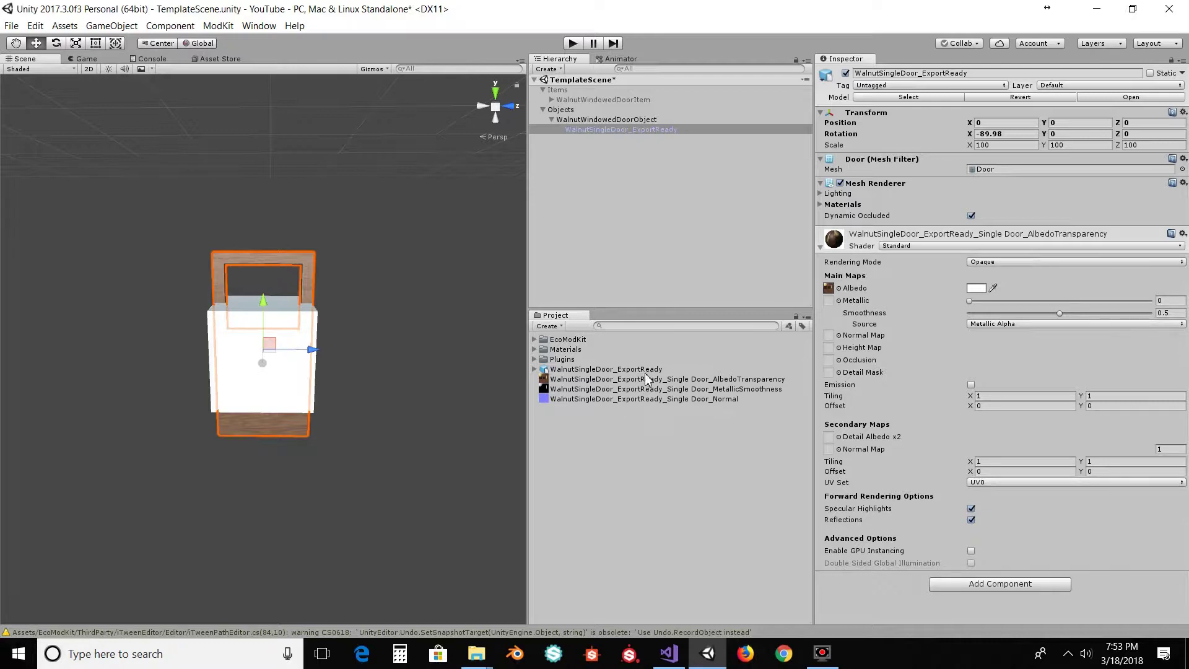
Assign MetallicSmoothness as the door material's metallic map and Normal as its normal map, flagging it as a normal map.
{"action": "left_click", "coordinate": [696, 391]}
{"action": "left_click_drag", "start_coordinate": [696, 392], "coordinate": [829, 335]}
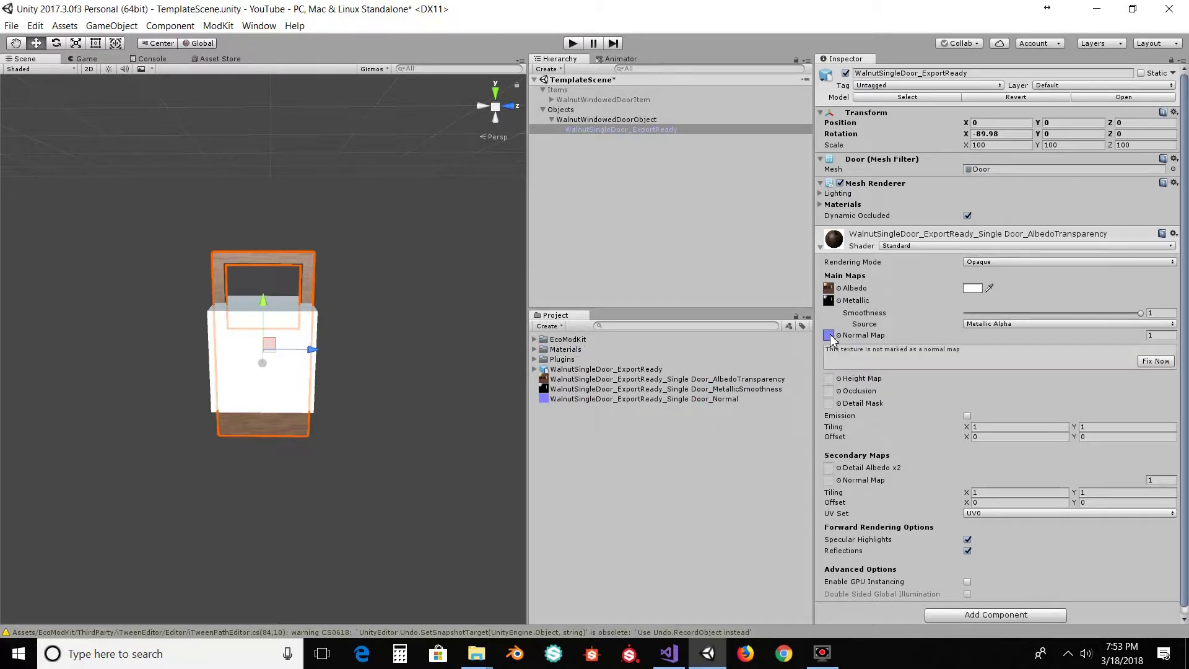
{"action": "left_click", "coordinate": [713, 401]}
{"action": "left_click", "coordinate": [652, 130]}
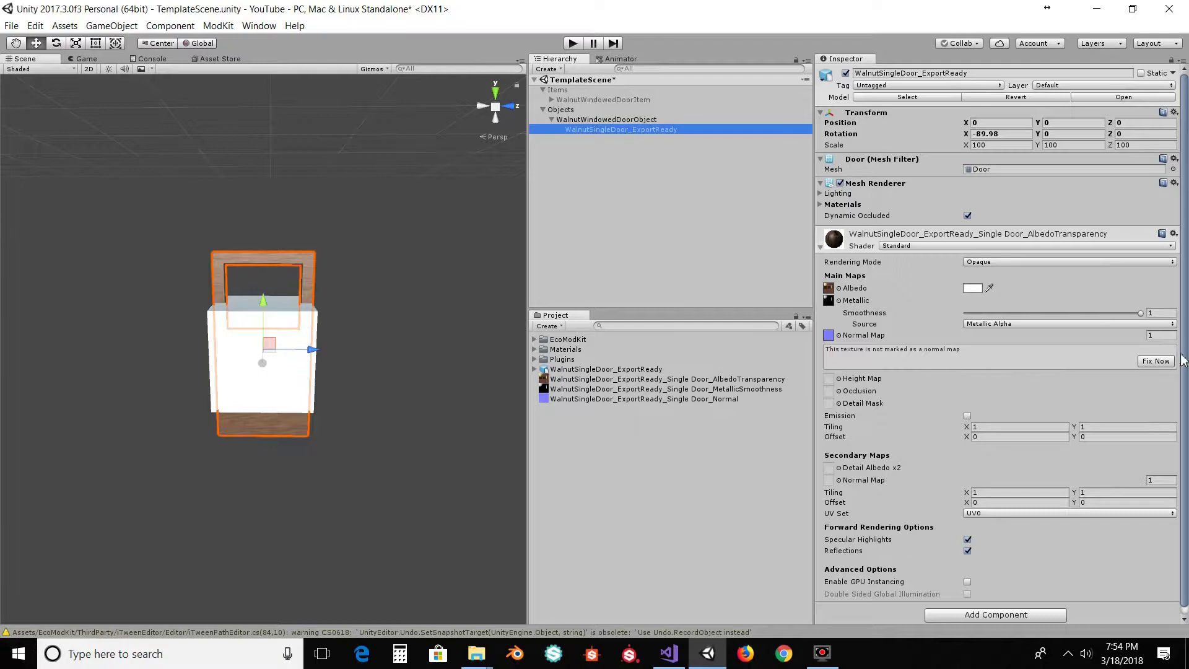
{"action": "left_click", "coordinate": [1156, 363]}
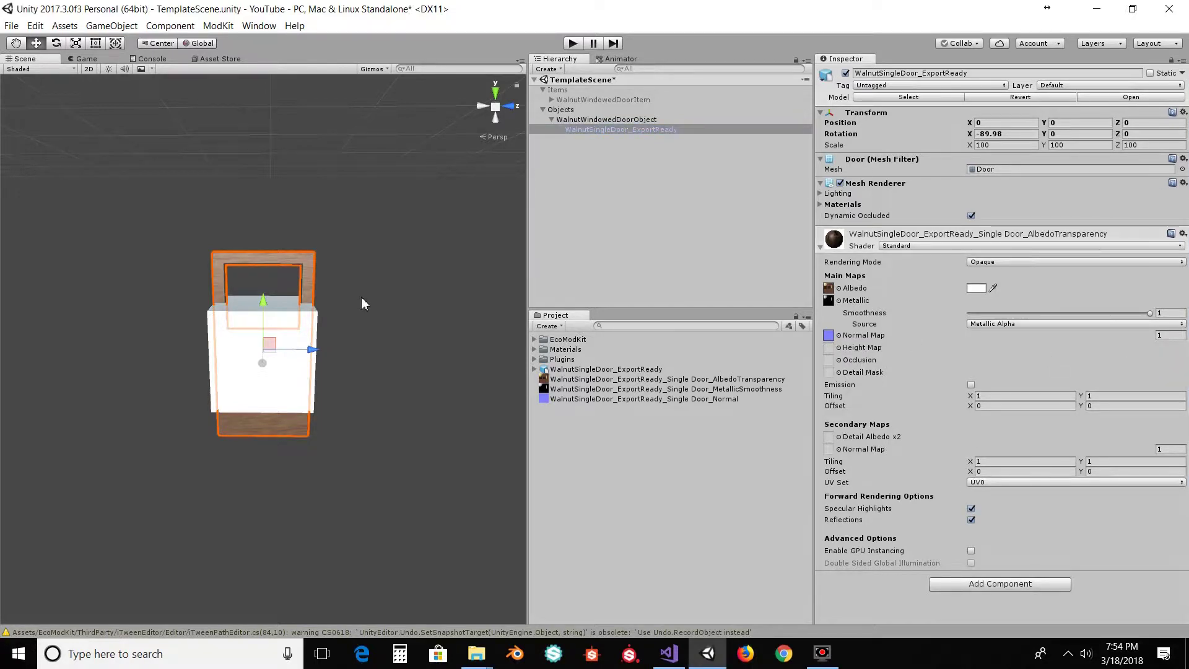
{"action": "scroll", "coordinate": [383, 313], "scroll_direction": "up", "scroll_amount": 5}
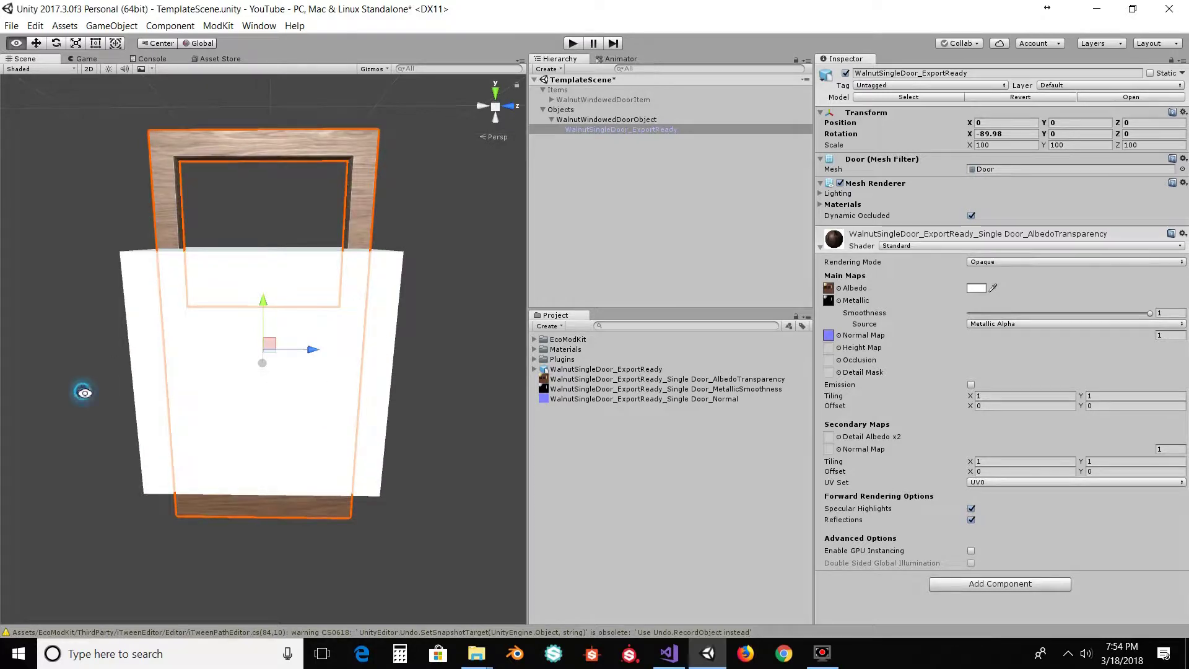
{"action": "left_click_drag", "start_coordinate": [79, 393], "coordinate": [34, 442], "text": "alt"}
Set the walnut door child's Position Y to 0.5 and orbit to check it against the cube.
{"action": "left_click_drag", "start_coordinate": [400, 451], "coordinate": [331, 296], "text": "alt"}
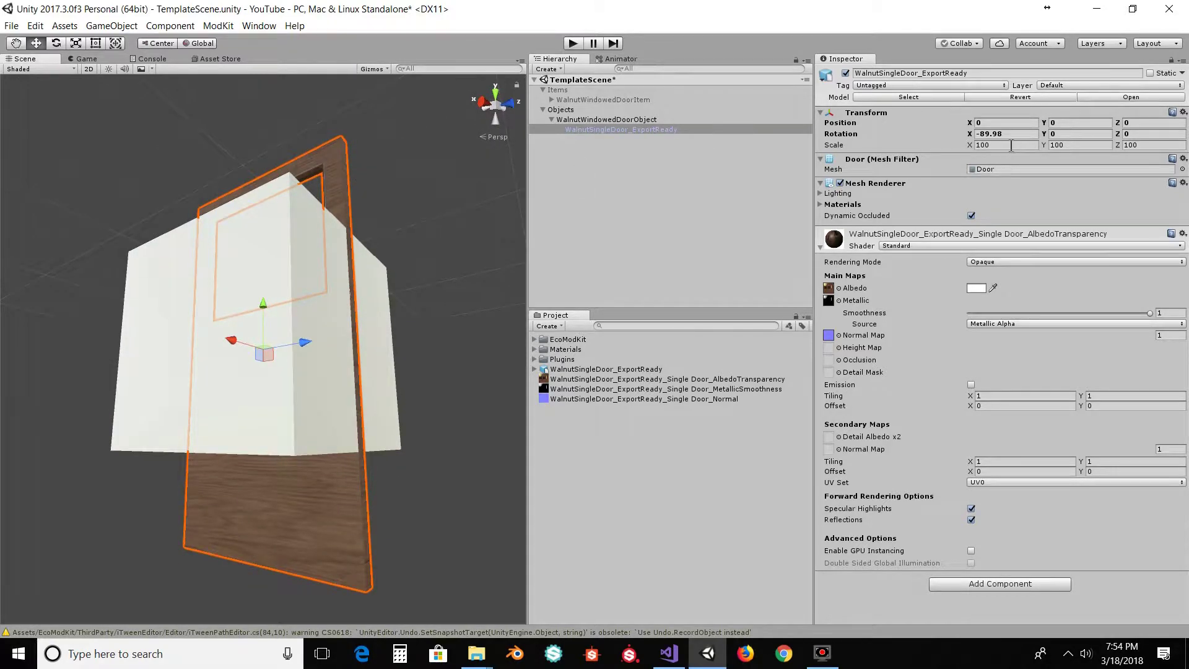
{"action": "left_click", "coordinate": [1070, 123]}
{"action": "type", "text": ".5"}
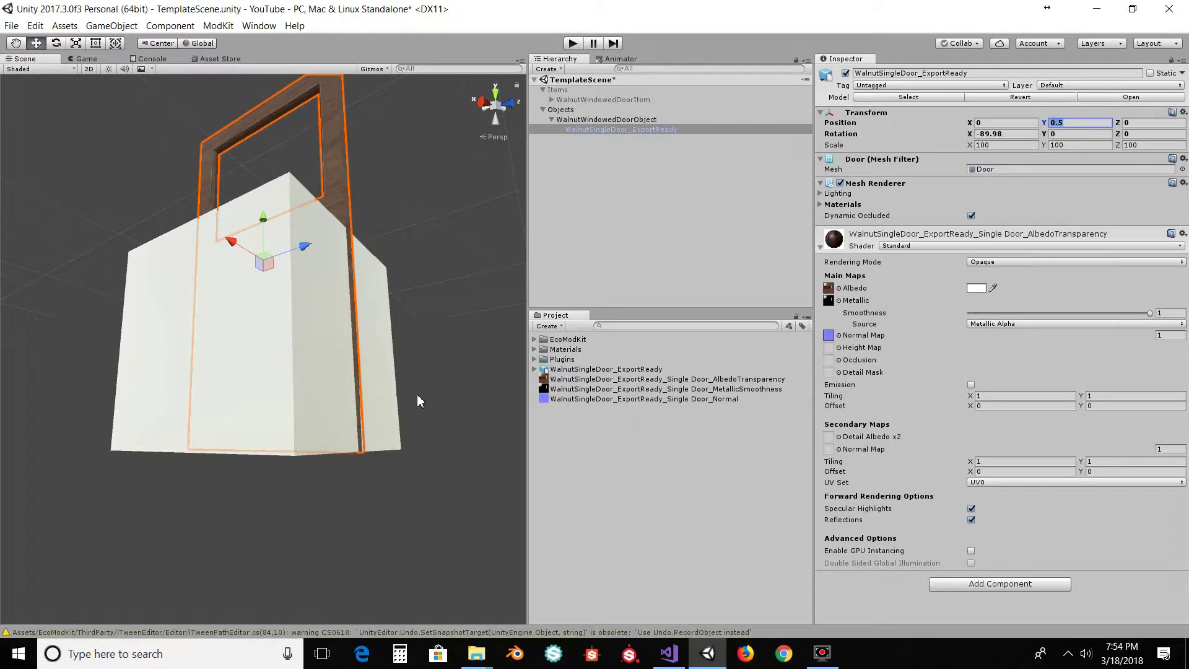
{"action": "left_click_drag", "start_coordinate": [418, 408], "coordinate": [394, 239], "text": "alt"}
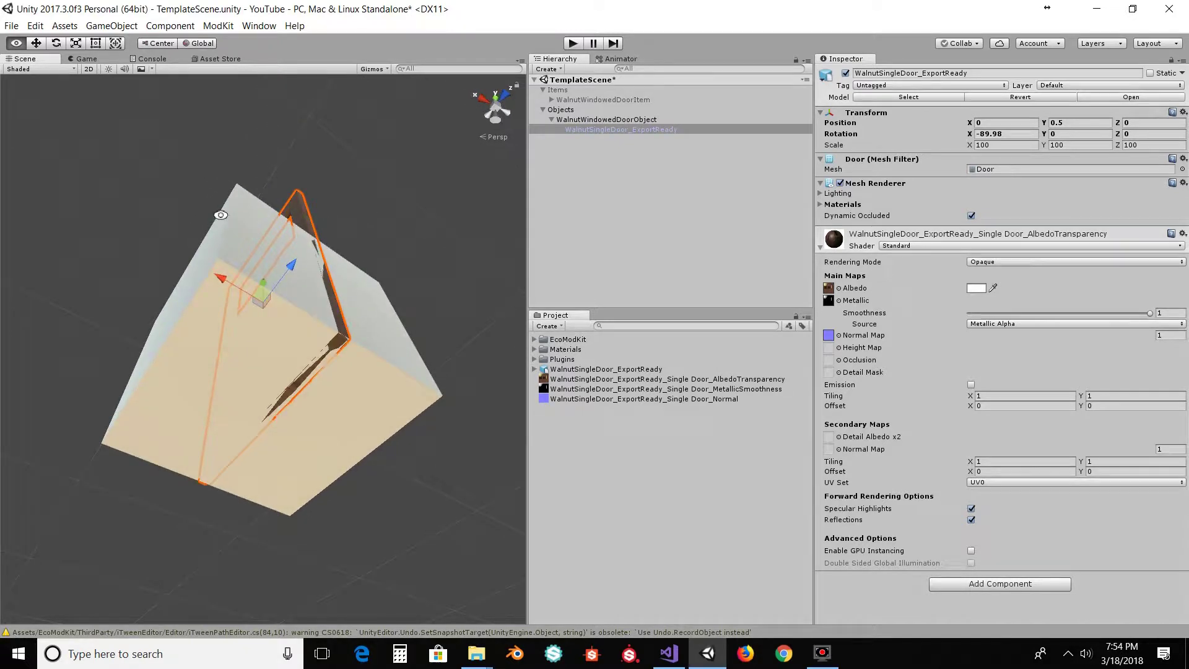
{"action": "left_click_drag", "start_coordinate": [117, 210], "coordinate": [282, 421], "text": "alt"}
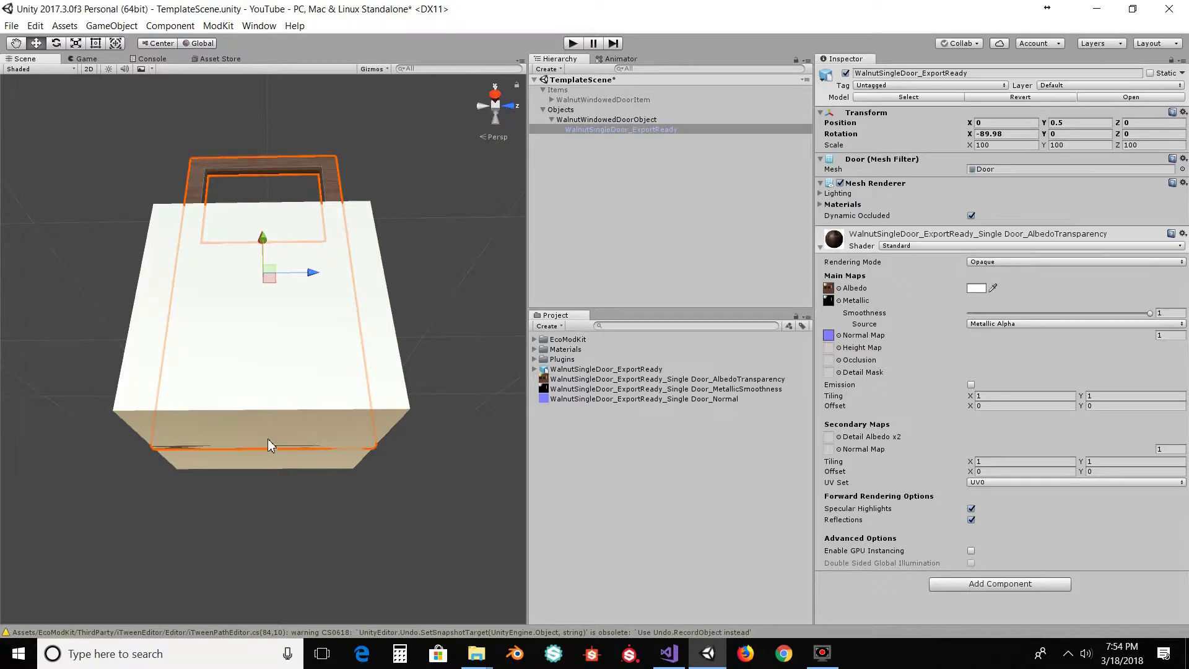
{"action": "left_click_drag", "start_coordinate": [420, 329], "coordinate": [466, 387], "text": "alt"}
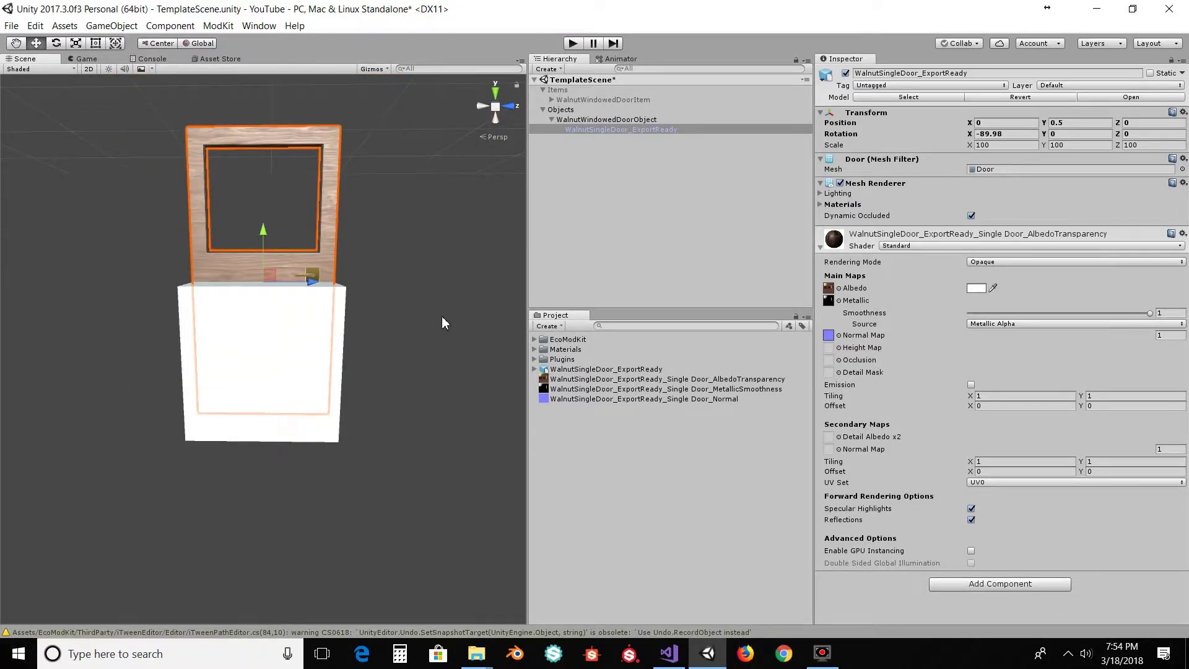
{"action": "left_click_drag", "start_coordinate": [442, 318], "coordinate": [448, 325], "text": "alt"}
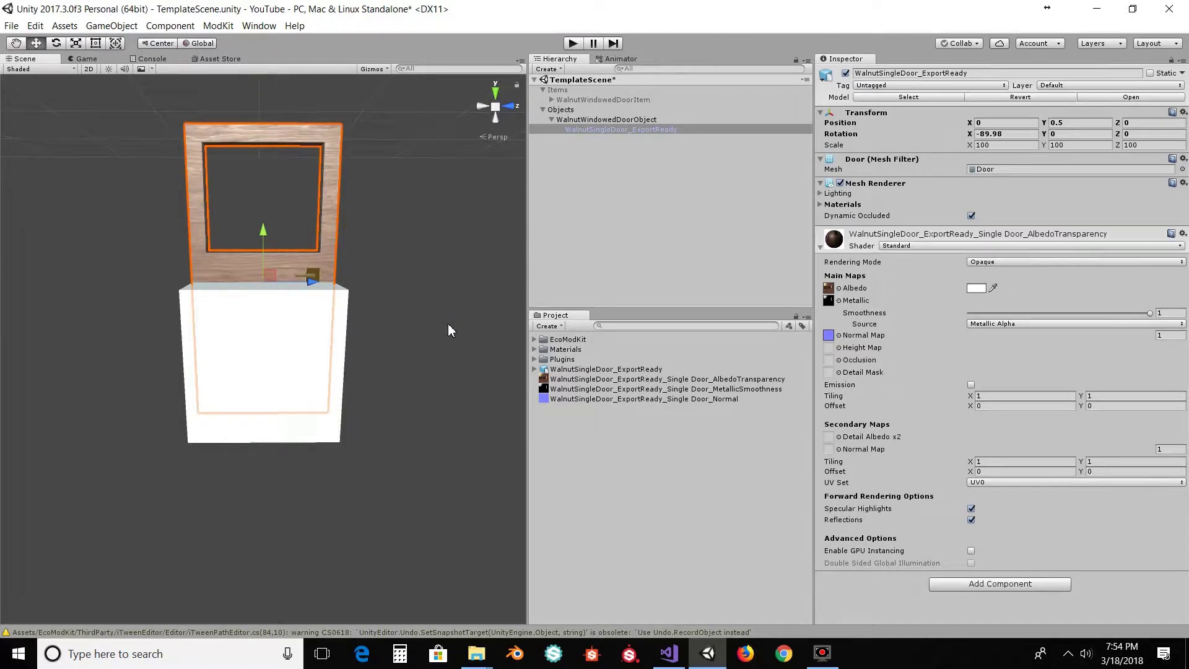
{"action": "left_click", "coordinate": [578, 119]}
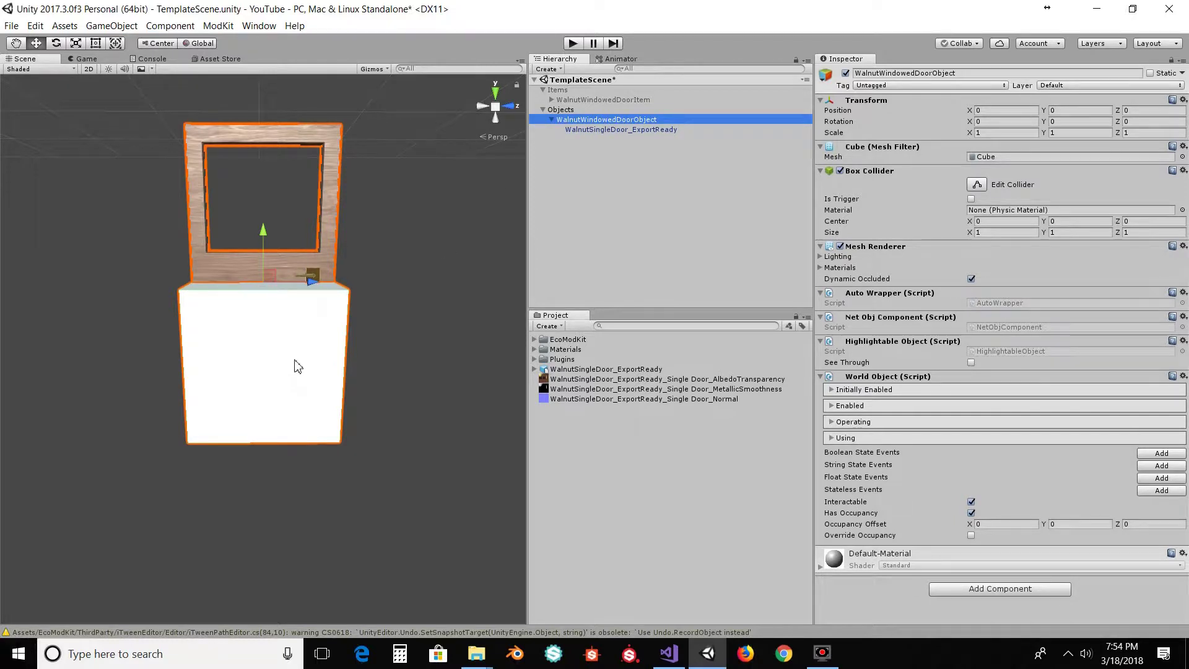
Remove the Box Collider and Mesh Renderer from WalnutWindowedDoorObject so only the walnut door shows.
{"action": "left_click", "coordinate": [841, 172]}
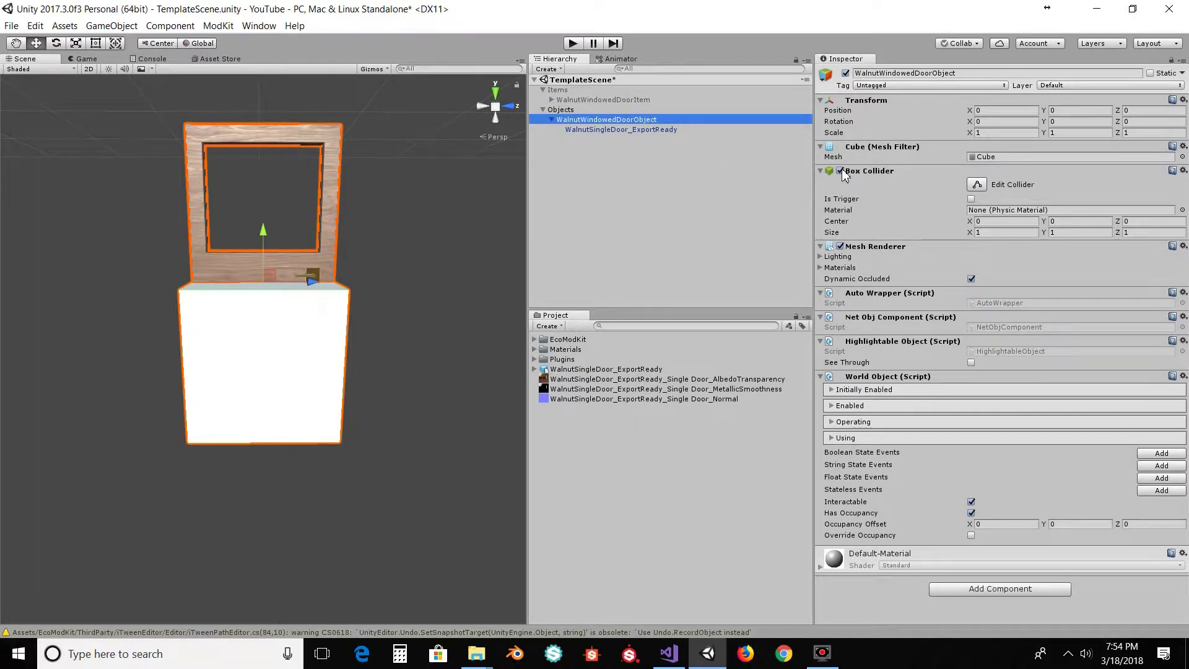
{"action": "left_click", "coordinate": [841, 247]}
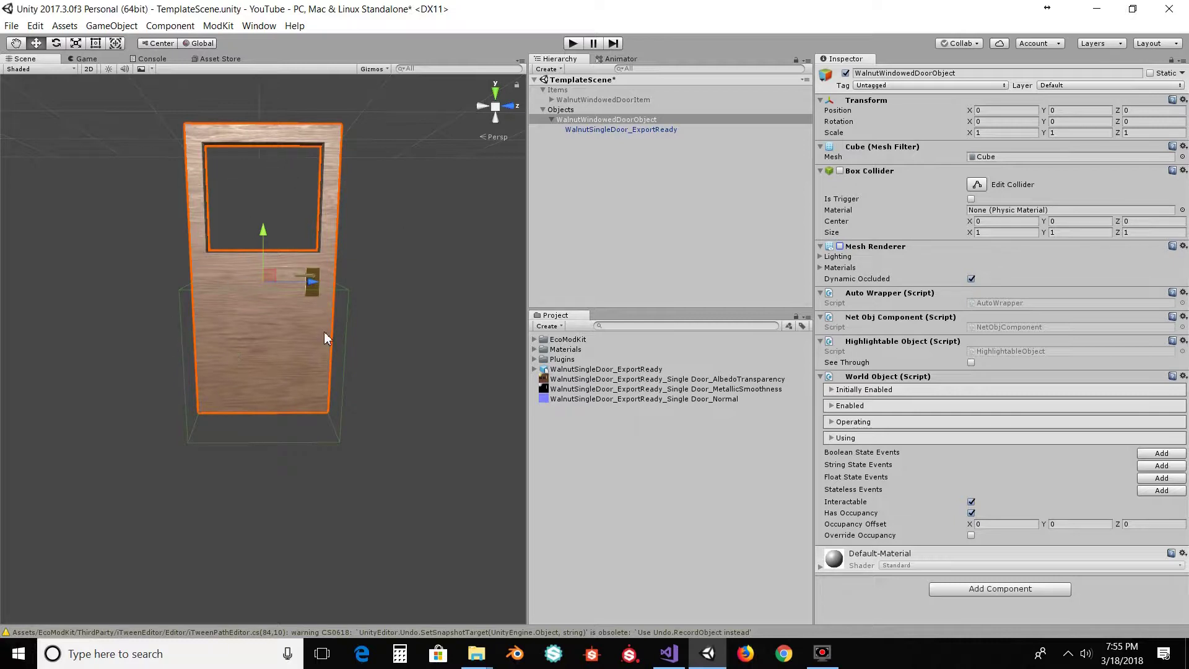
{"action": "mouse_move", "coordinate": [303, 480]}
{"action": "left_mouse_down", "text": "alt"}
{"action": "mouse_move", "coordinate": [248, 491]}
{"action": "mouse_move", "coordinate": [233, 212]}
{"action": "mouse_move", "coordinate": [200, 446]}
{"action": "mouse_move", "coordinate": [288, 474]}
{"action": "left_mouse_up", "text": "alt"}
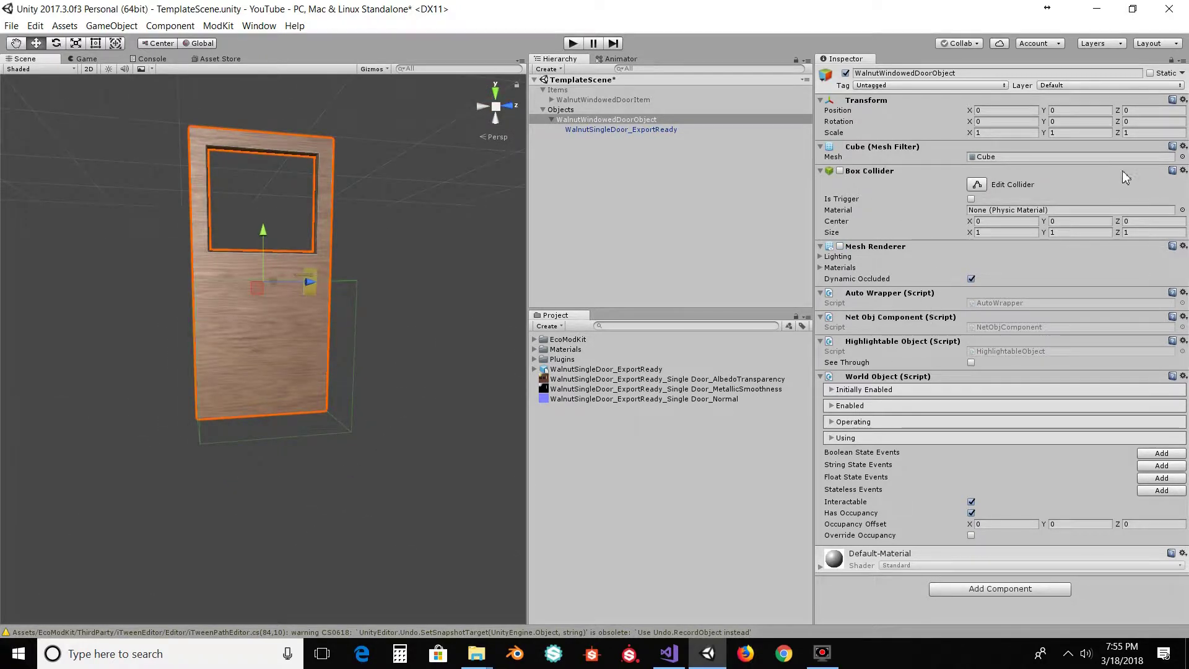
{"action": "left_click", "coordinate": [1182, 171]}
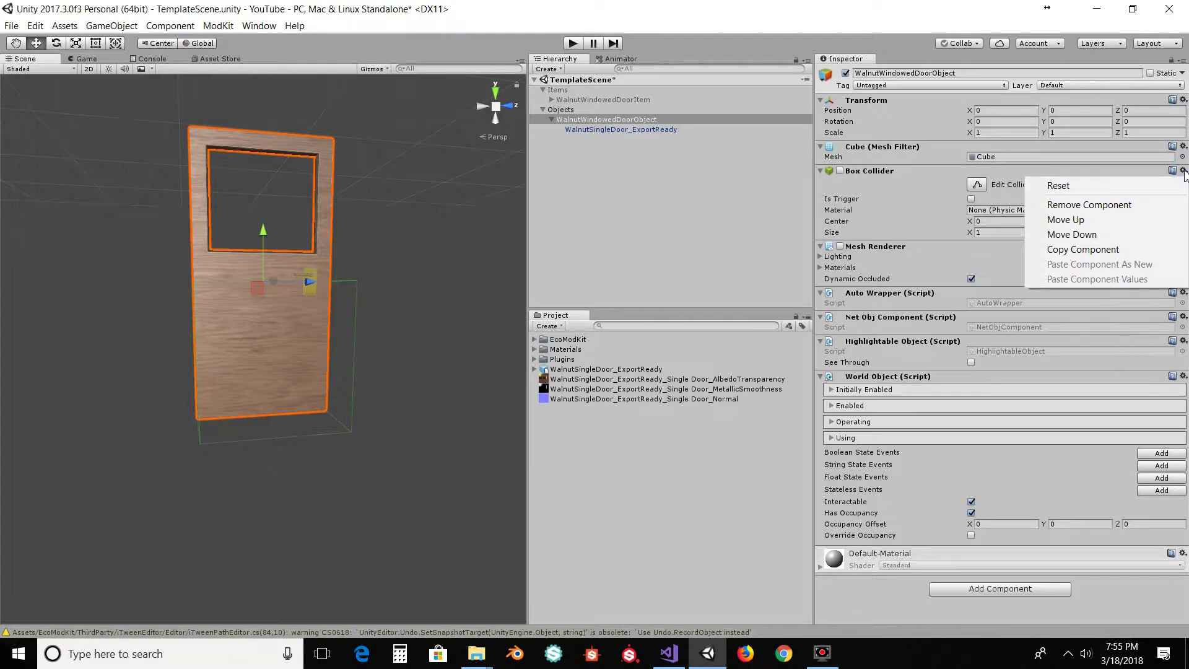
{"action": "left_click", "coordinate": [1103, 205]}
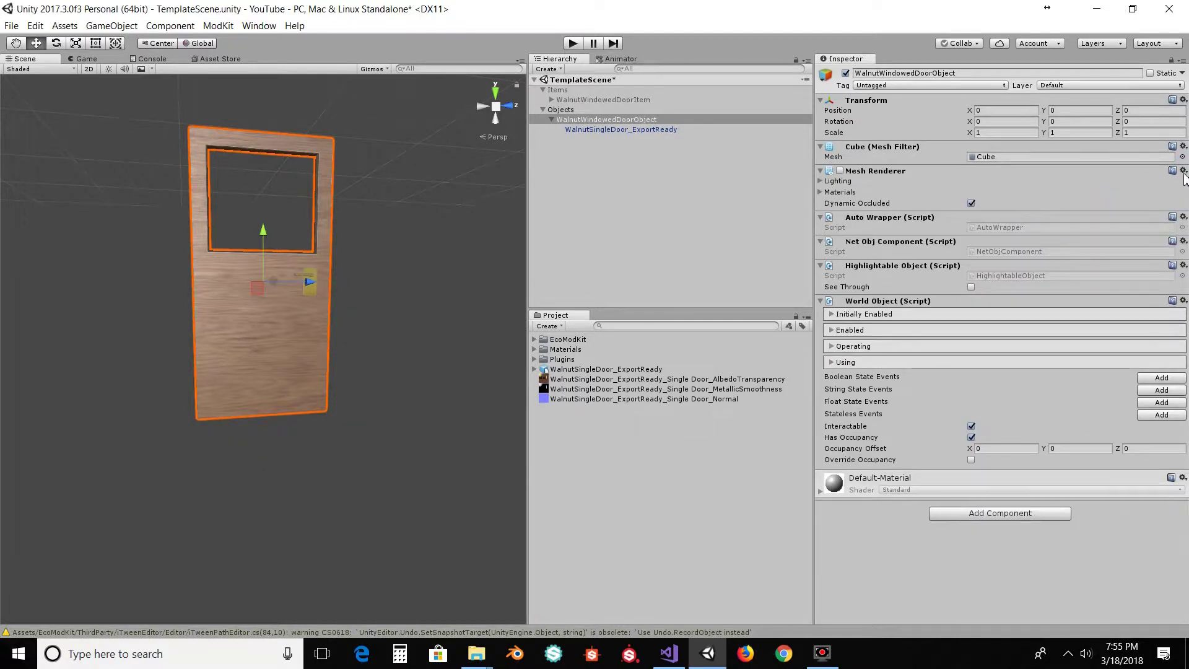
{"action": "left_click", "coordinate": [1183, 171]}
{"action": "left_click", "coordinate": [1101, 205]}
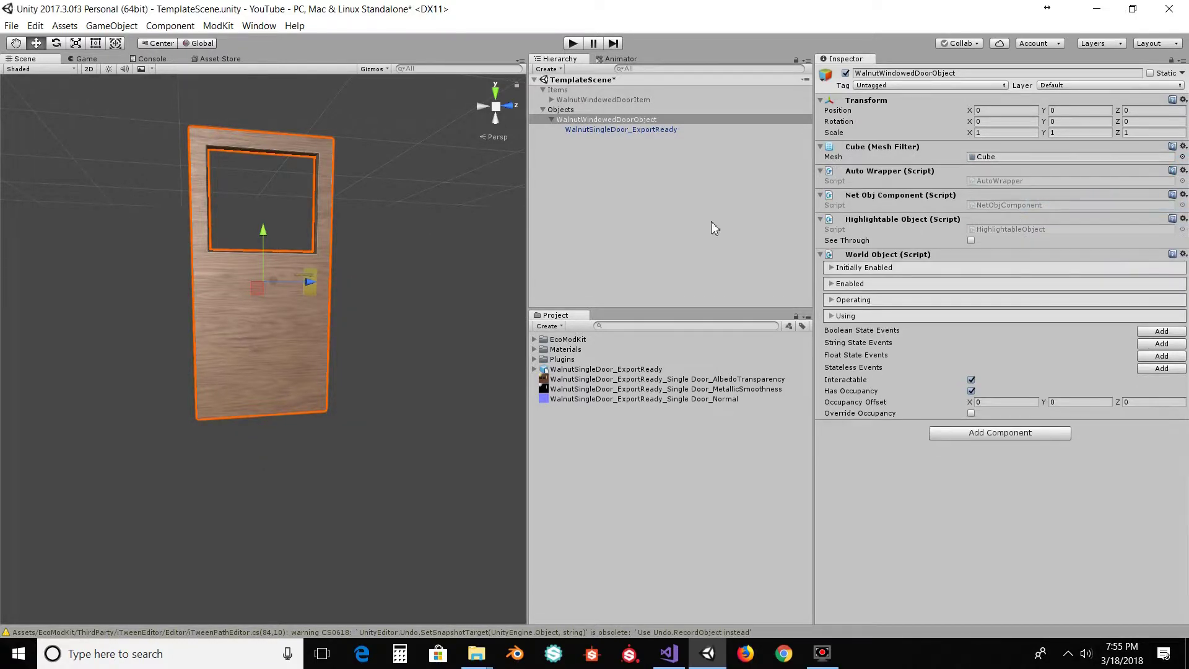
{"action": "left_click_drag", "start_coordinate": [425, 340], "coordinate": [273, 493], "text": "alt"}
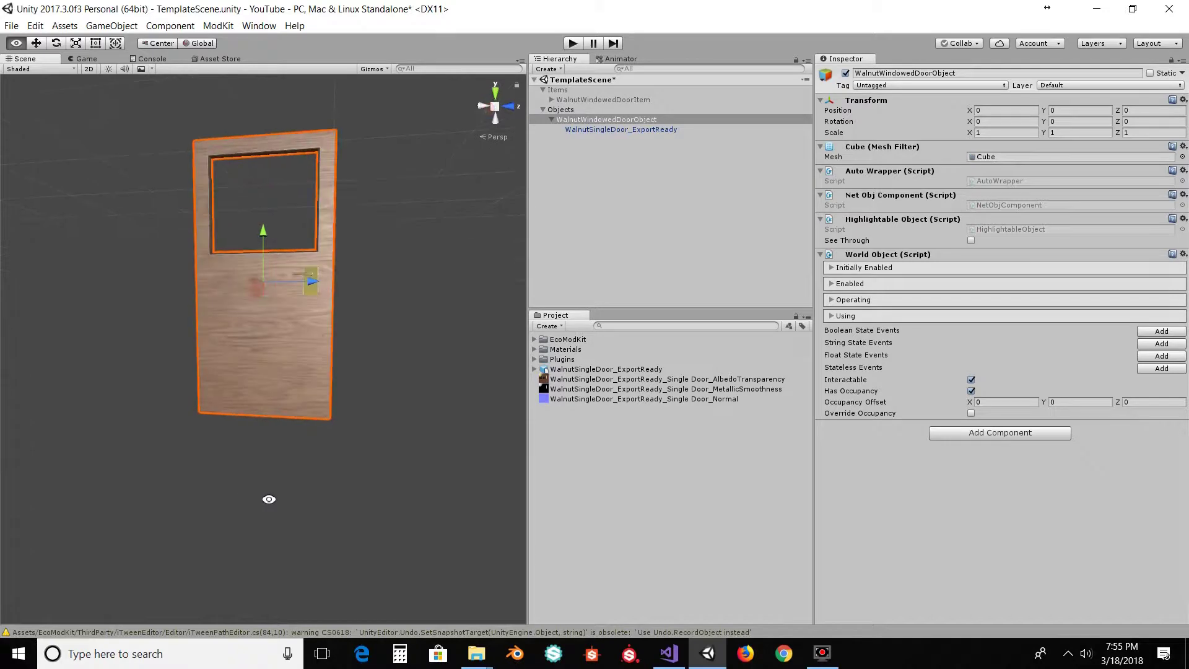
{"action": "left_click_drag", "start_coordinate": [421, 257], "coordinate": [416, 436], "text": "alt"}
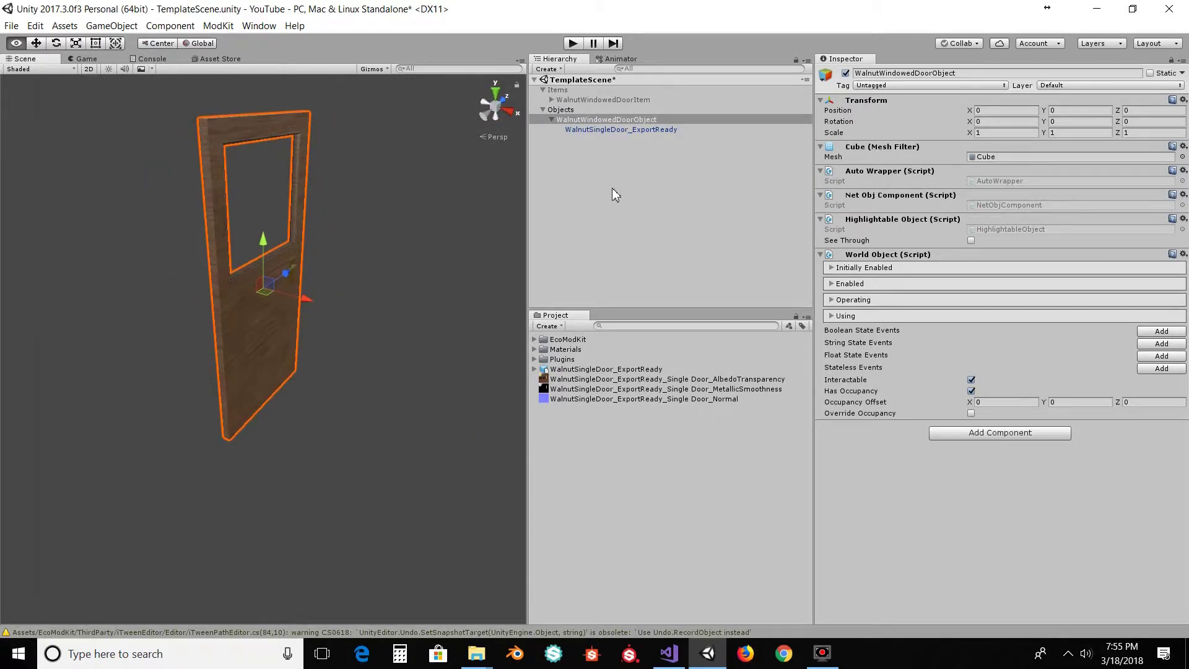
Add a Physics Box Collider to the WalnutSingleDoor_ExportReady door child.
{"action": "left_click", "coordinate": [625, 130]}
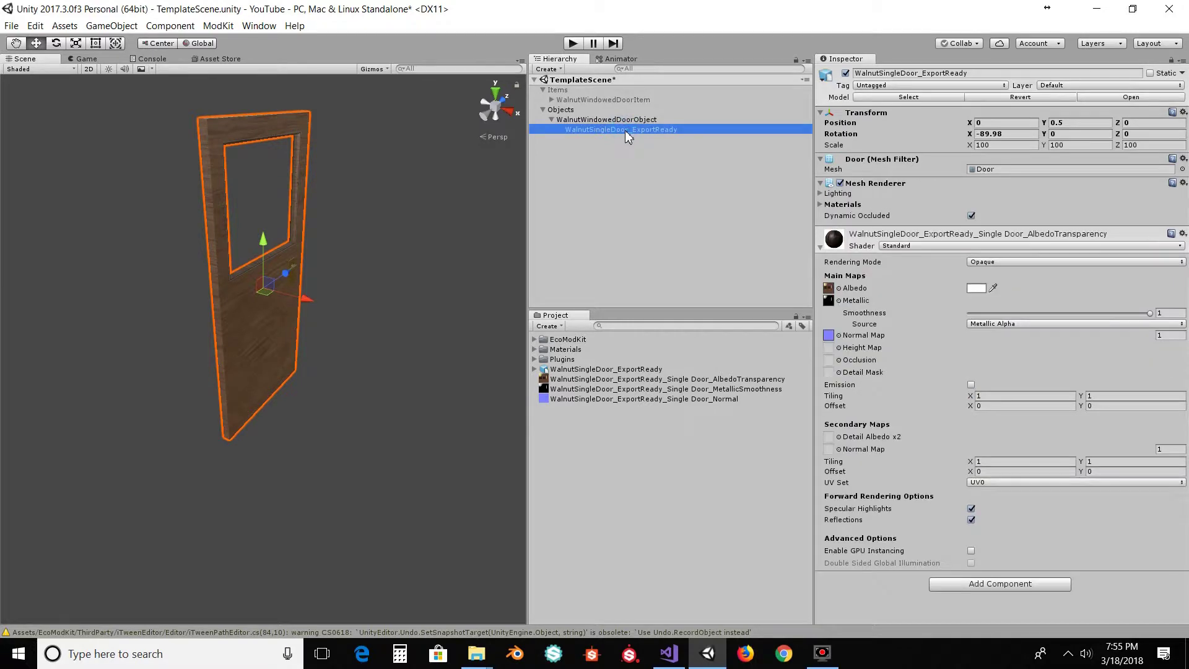
{"action": "left_click", "coordinate": [820, 246]}
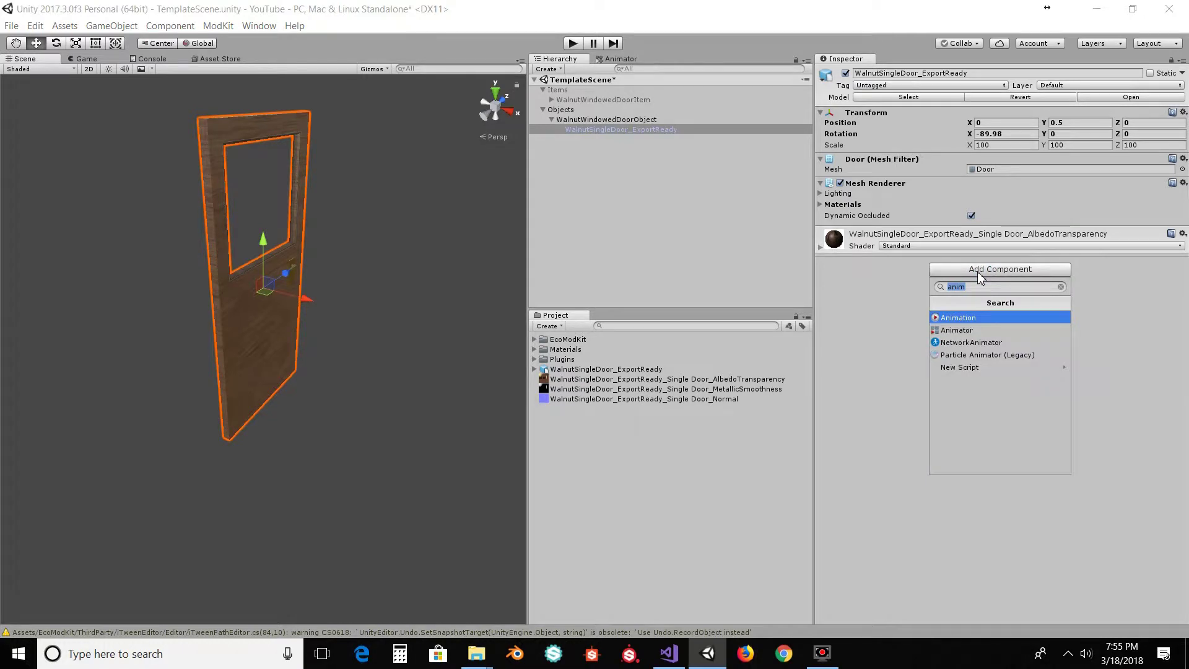
{"action": "type", "text": "box"}
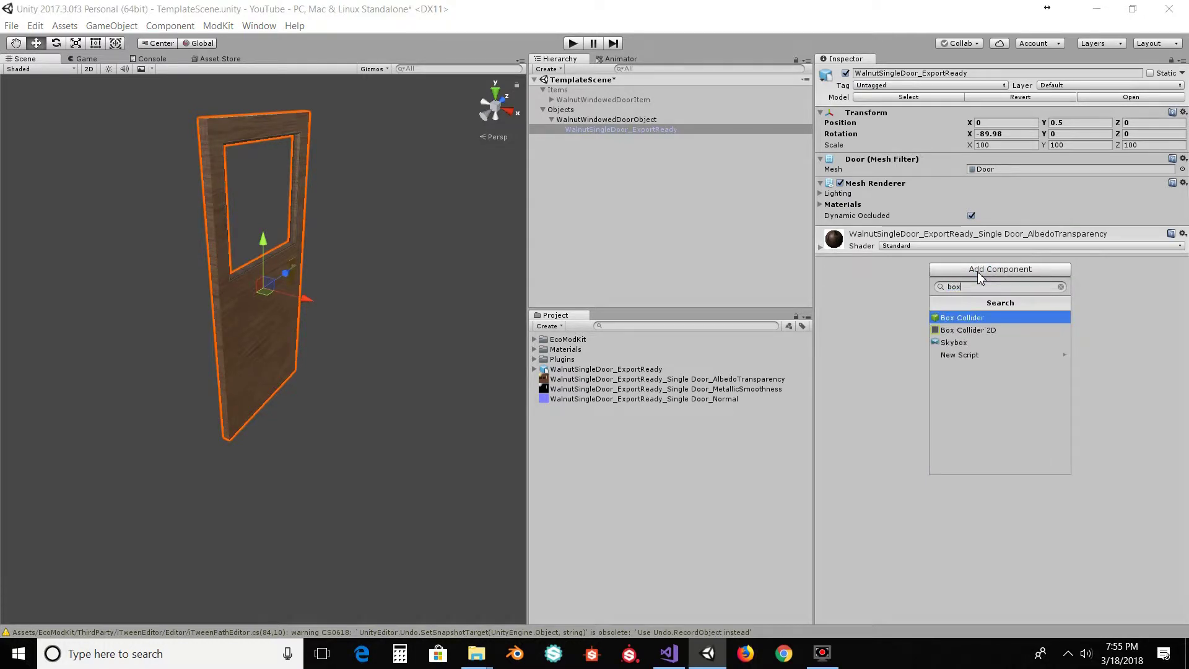
{"action": "left_click", "coordinate": [1061, 287]}
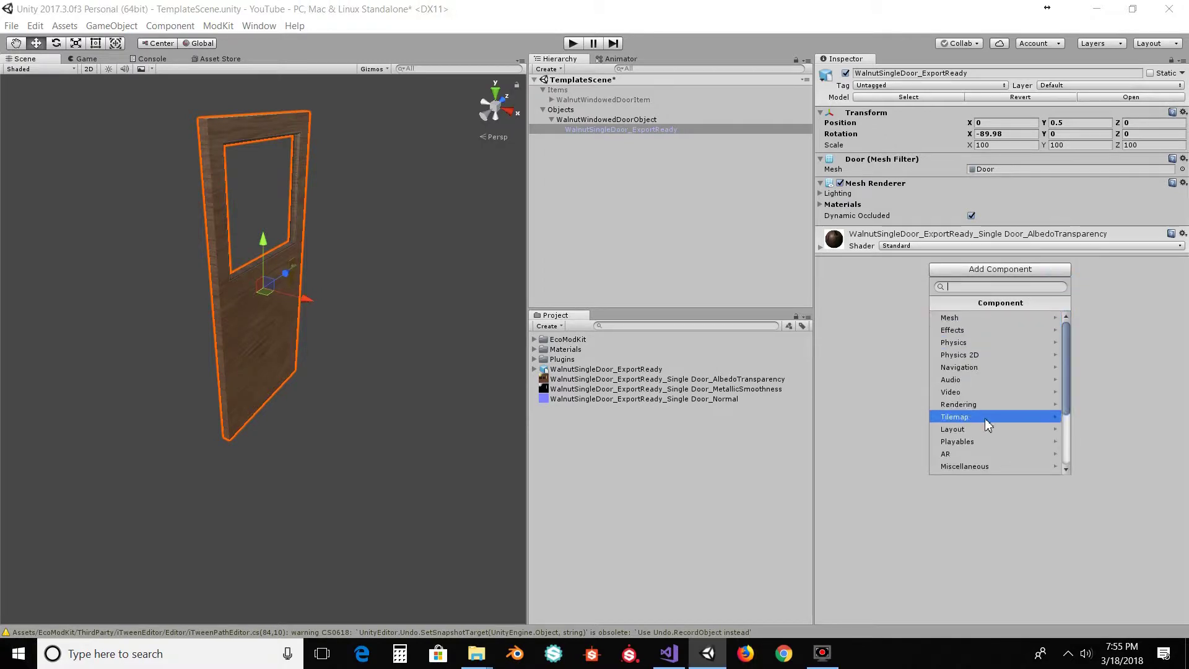
{"action": "left_click", "coordinate": [968, 342]}
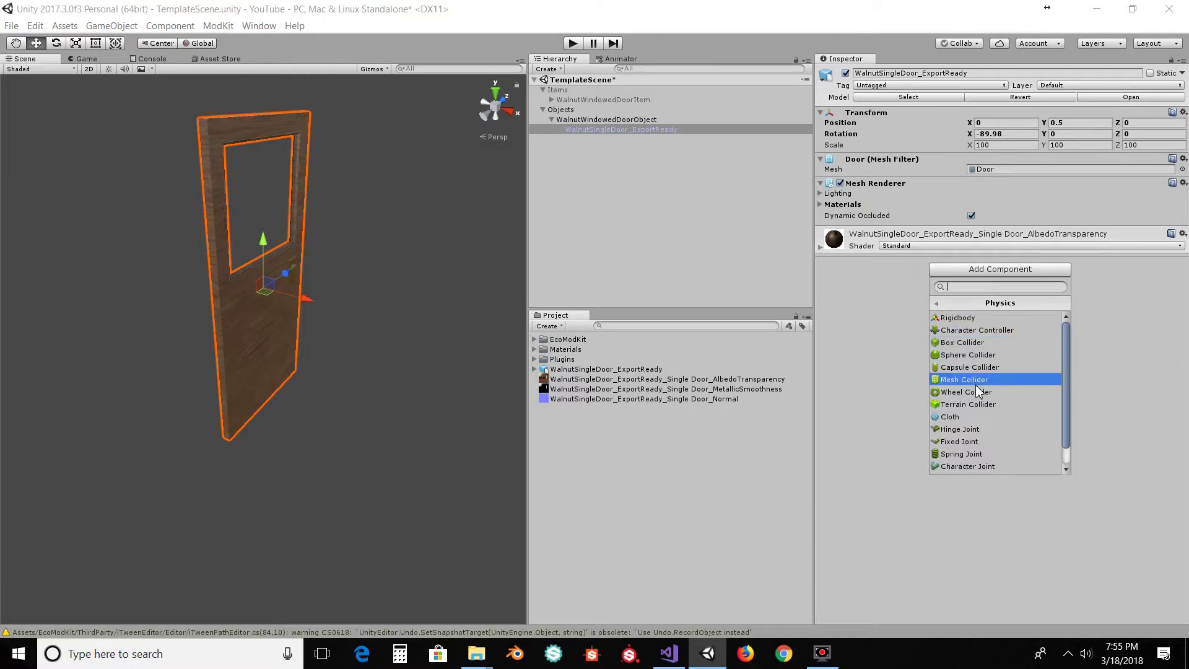
{"action": "left_click", "coordinate": [968, 344]}
{"action": "scroll", "coordinate": [335, 273], "scroll_direction": "up", "scroll_amount": 5}
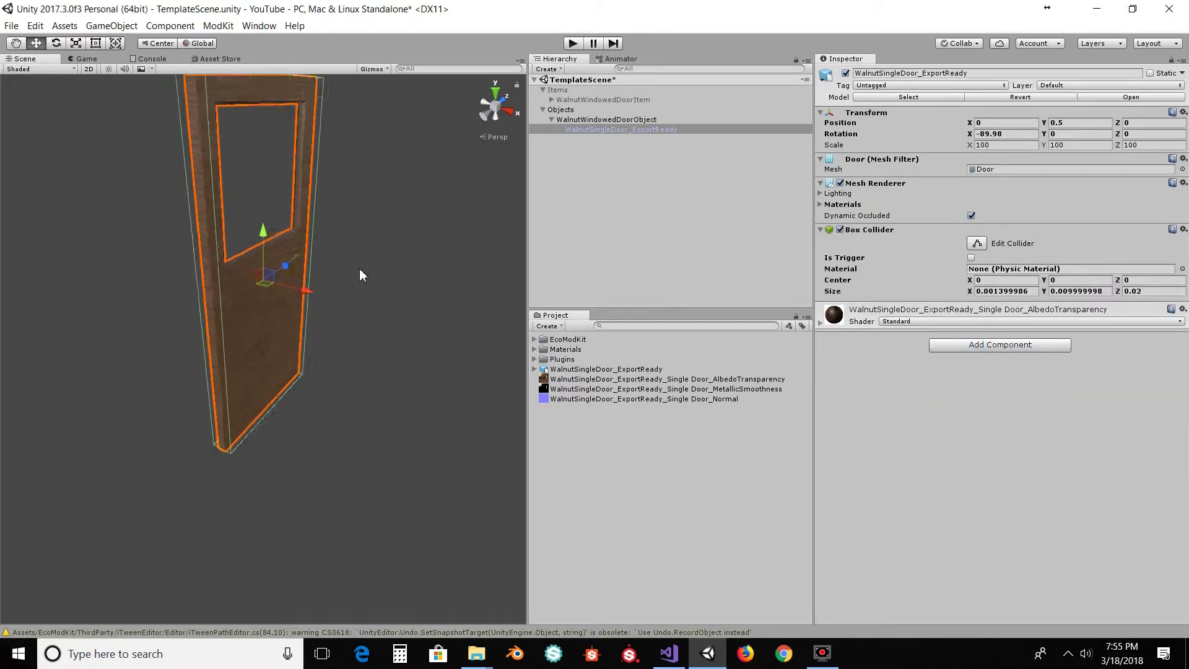
{"action": "left_click_drag", "start_coordinate": [399, 297], "coordinate": [446, 184], "text": "alt"}
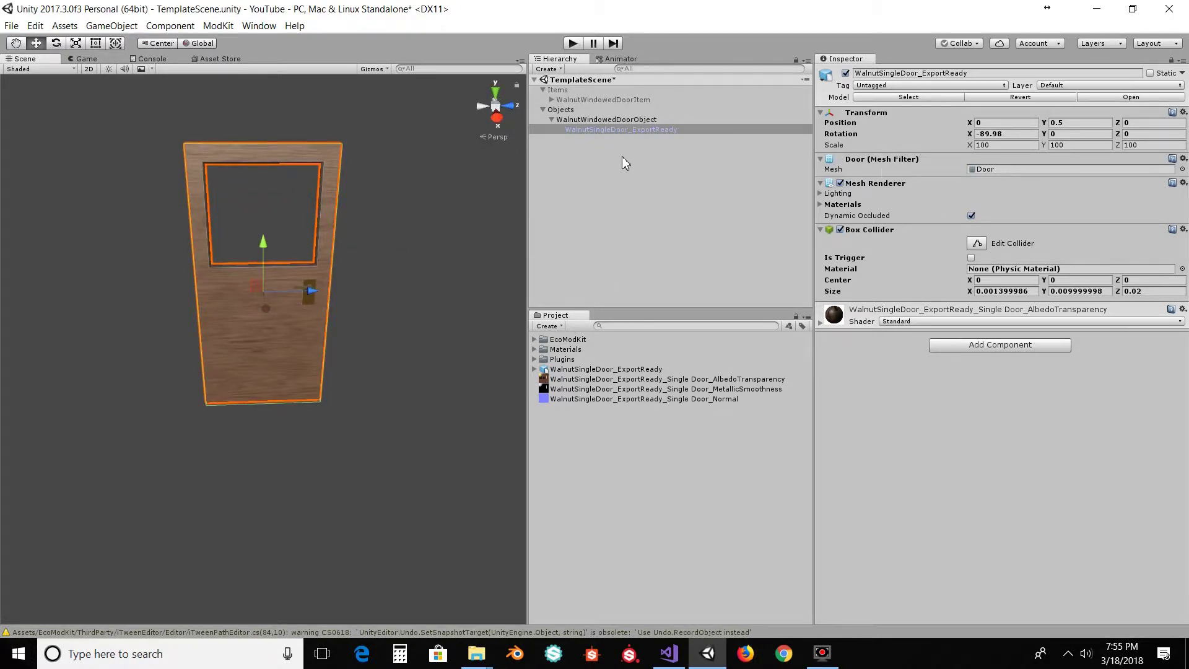
Deactivate the Objects group, activate the Items icon canvas, and frame it in view.
{"action": "left_click", "coordinate": [551, 100]}
{"action": "left_click", "coordinate": [607, 99]}
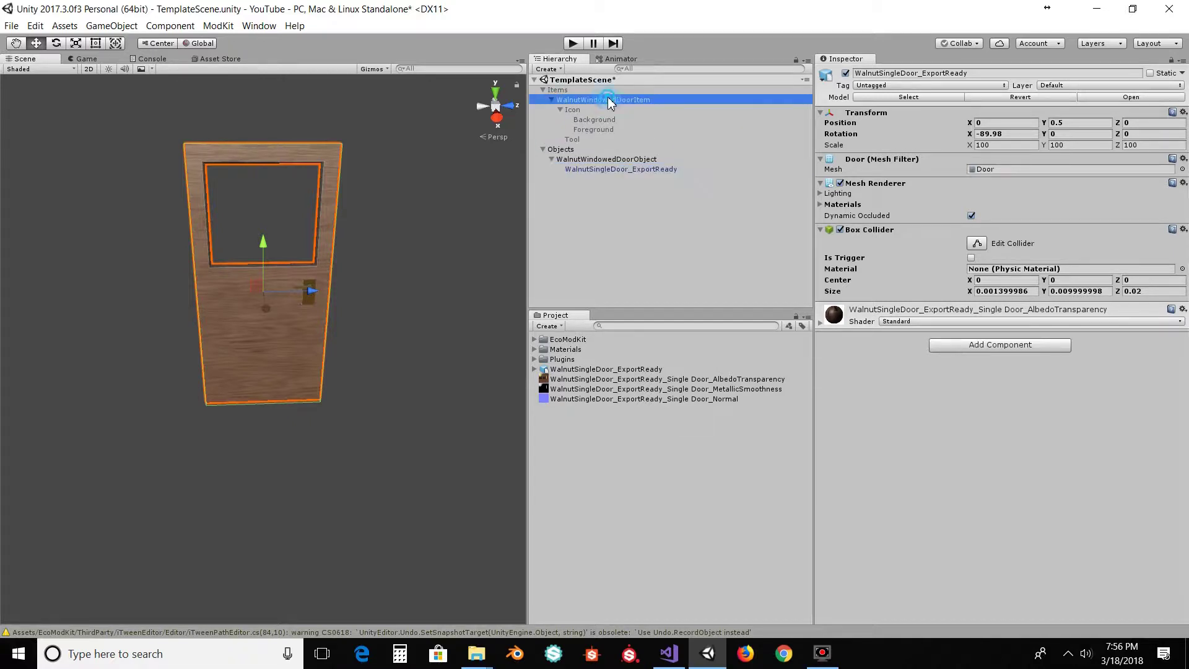
{"action": "left_click", "coordinate": [585, 91]}
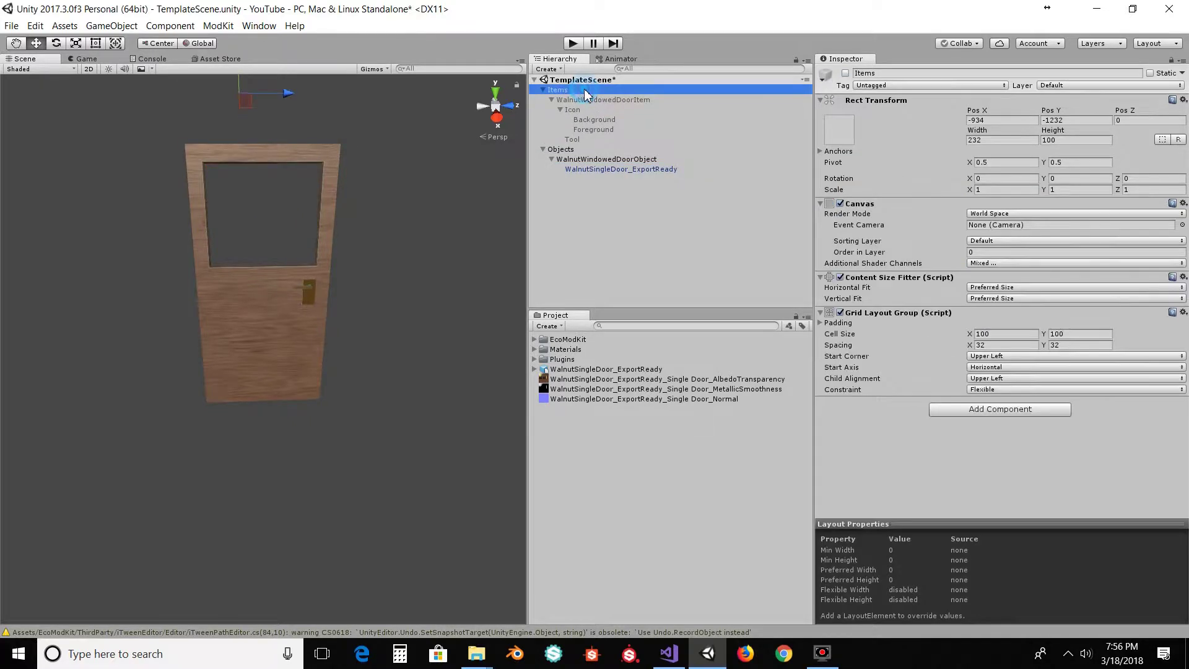
{"action": "left_click", "coordinate": [584, 150]}
{"action": "left_click", "coordinate": [846, 73]}
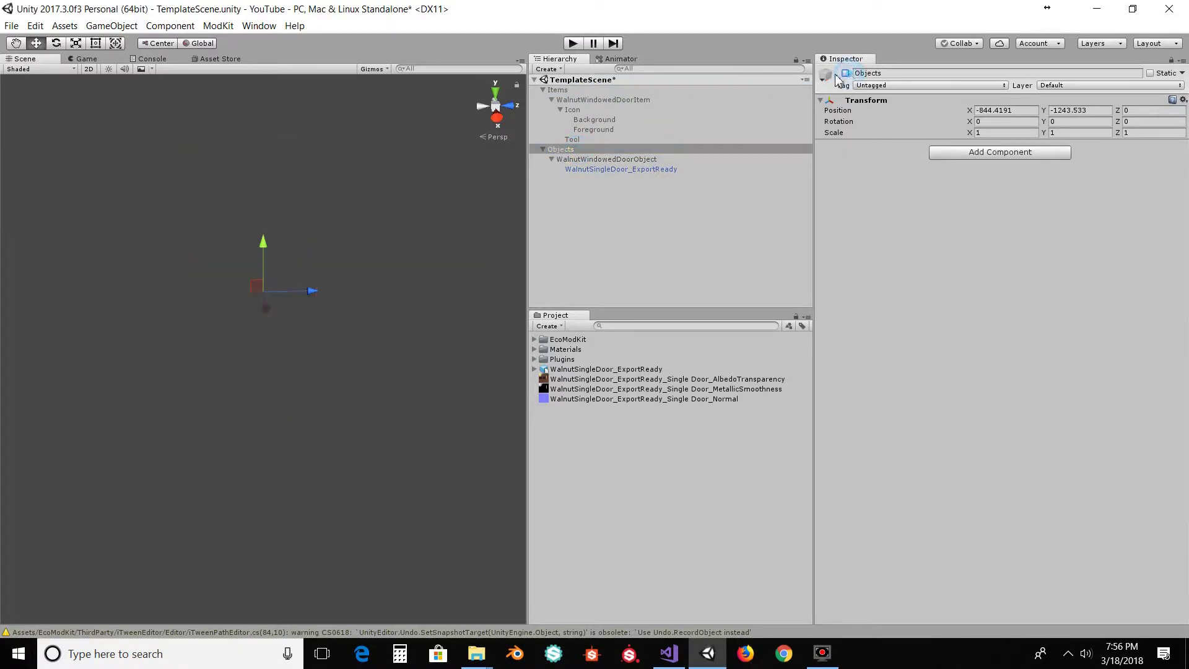
{"action": "left_click", "coordinate": [572, 91]}
{"action": "left_click", "coordinate": [845, 74]}
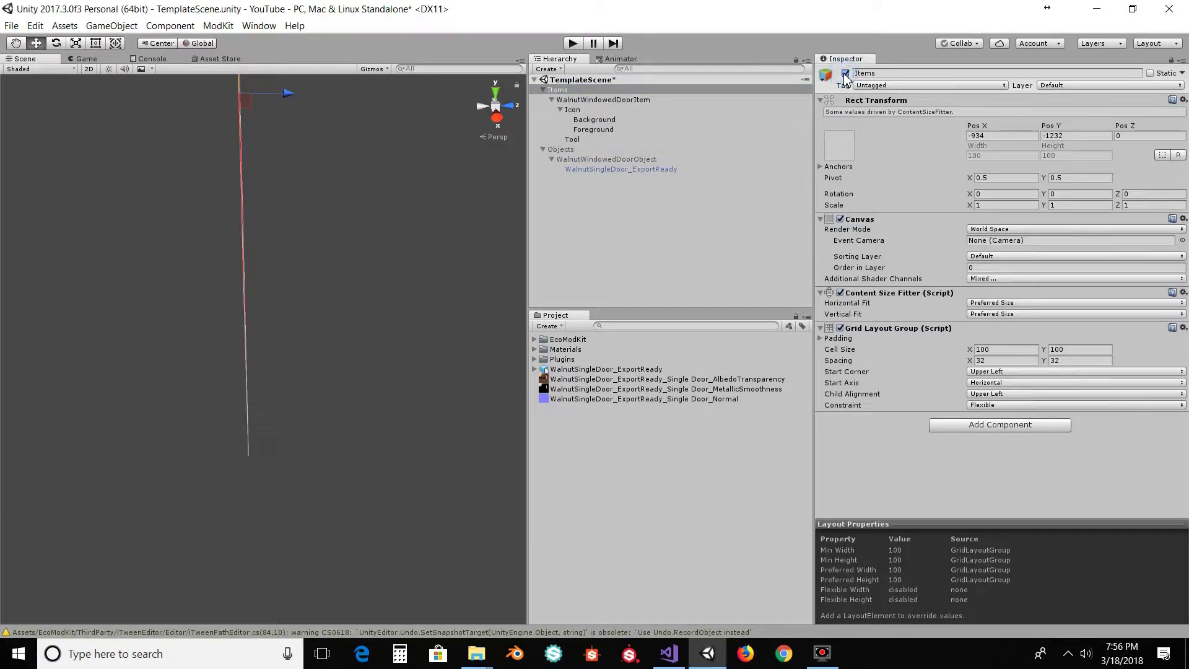
{"action": "key", "text": "f"}
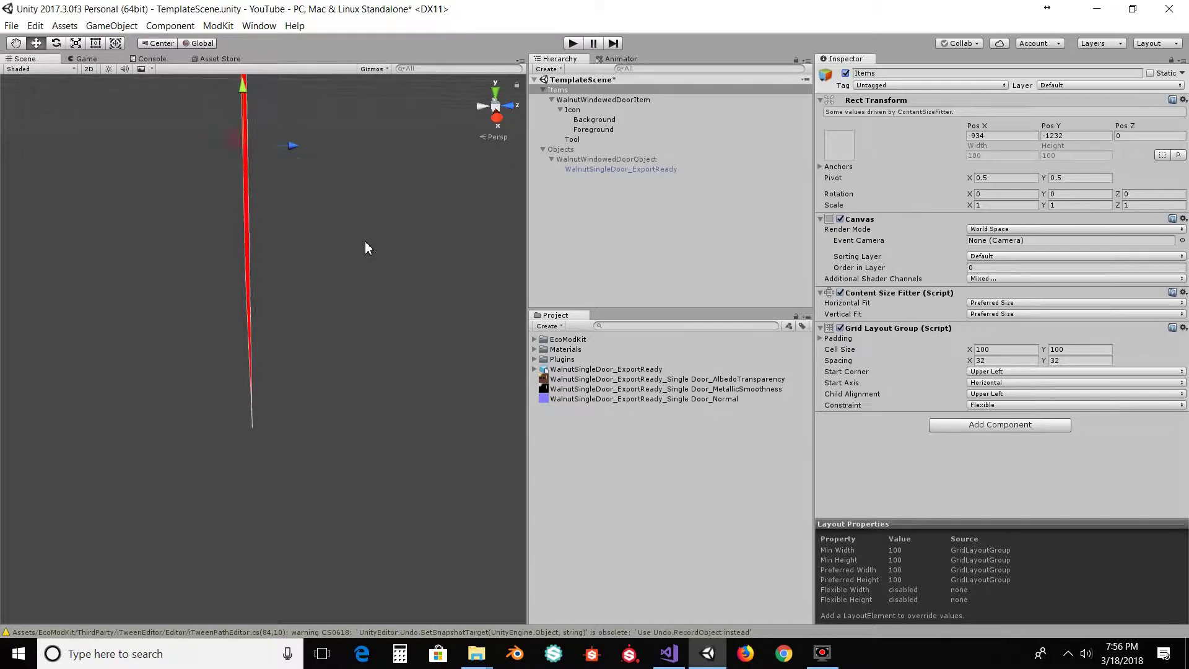
Orbit, zoom and pan the Scene view around the red Items canvas.
{"action": "left_click_drag", "start_coordinate": [334, 331], "coordinate": [633, 213], "text": "alt"}
{"action": "left_click_drag", "start_coordinate": [398, 260], "coordinate": [405, 340], "text": "alt"}
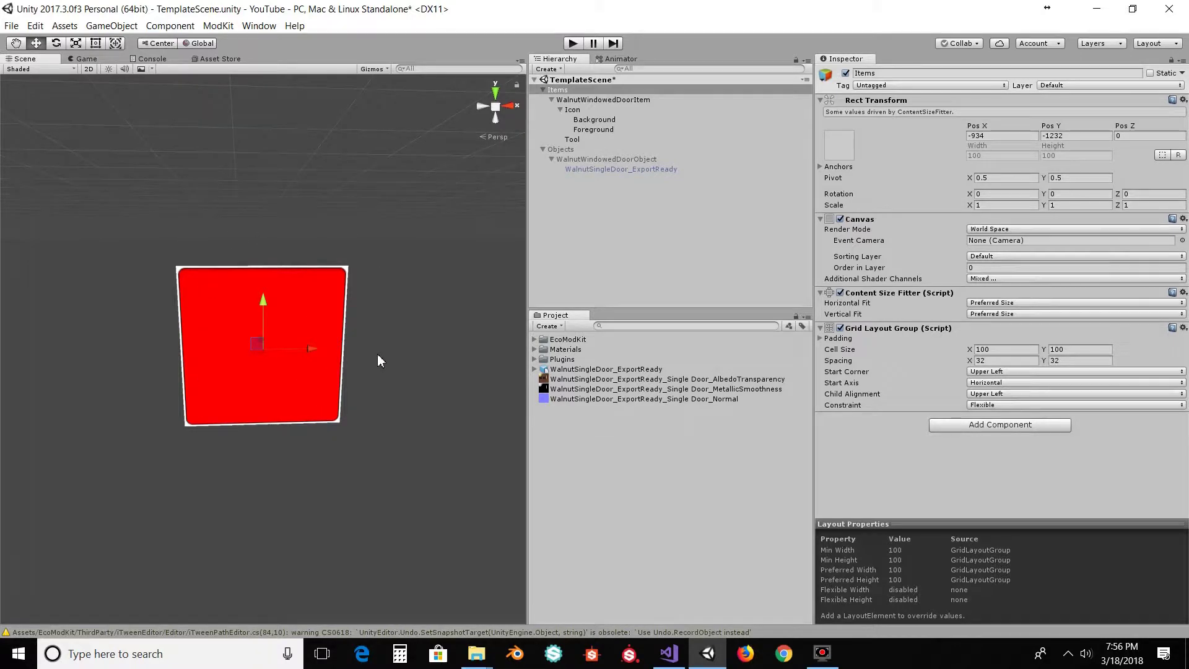
{"action": "scroll", "coordinate": [388, 355], "scroll_direction": "up", "scroll_amount": 2}
{"action": "scroll", "coordinate": [419, 335], "scroll_direction": "down", "scroll_amount": 1}
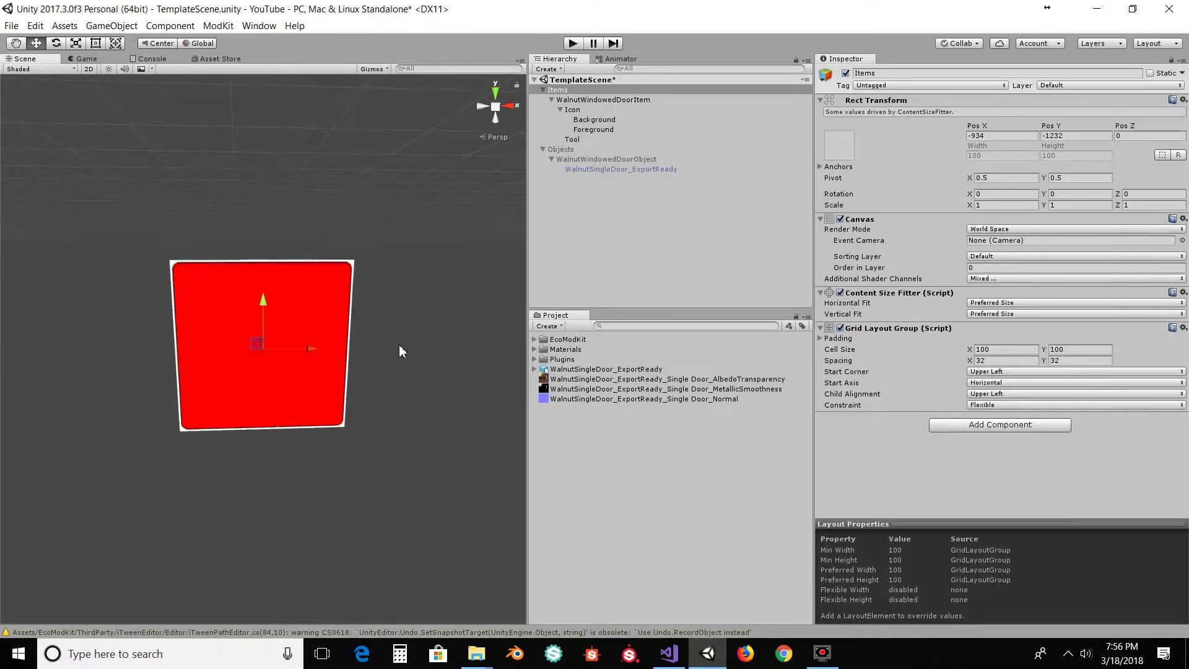
{"action": "scroll", "coordinate": [400, 347], "scroll_direction": "up", "scroll_amount": 2}
{"action": "scroll", "coordinate": [400, 347], "scroll_direction": "down", "scroll_amount": 1}
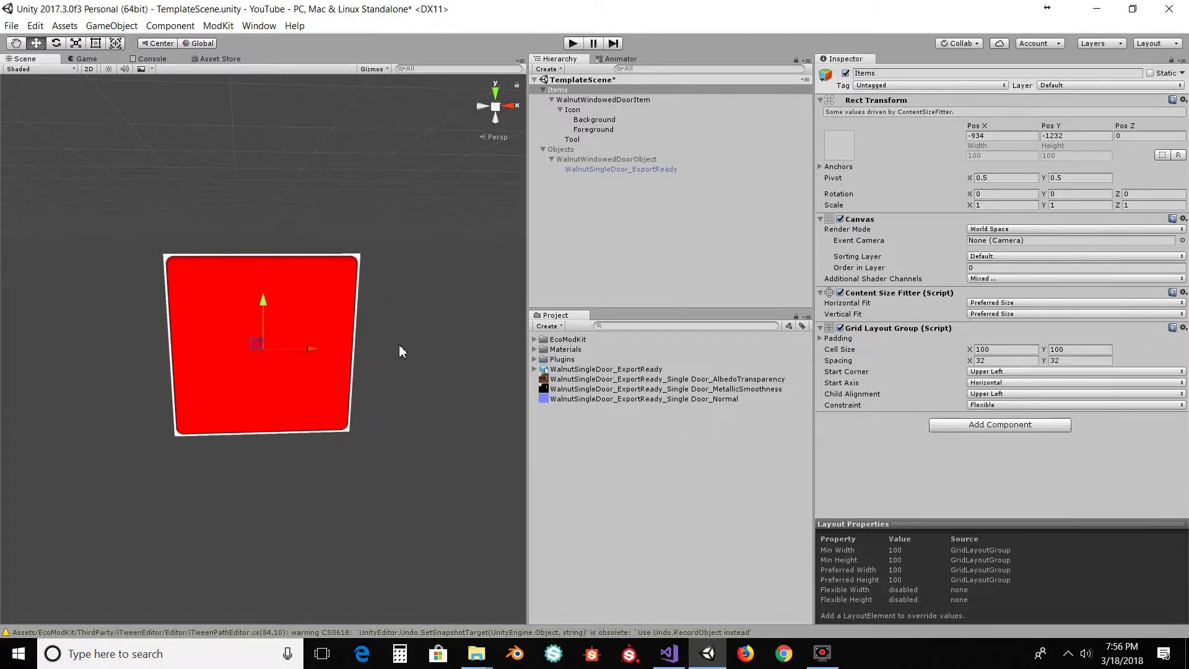
{"action": "key", "text": "alt"}
{"action": "left_click_drag", "start_coordinate": [463, 299], "coordinate": [86, 284], "text": "alt"}
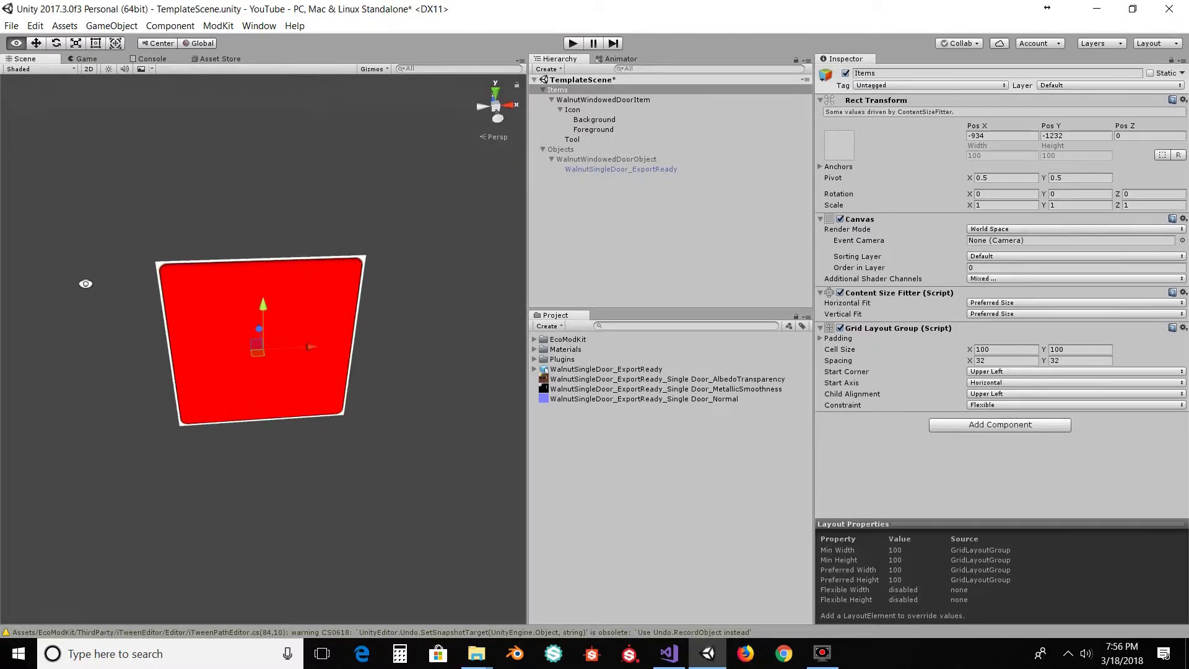
{"action": "right_click_drag", "start_coordinate": [428, 397], "coordinate": [393, 338], "text": "alt"}
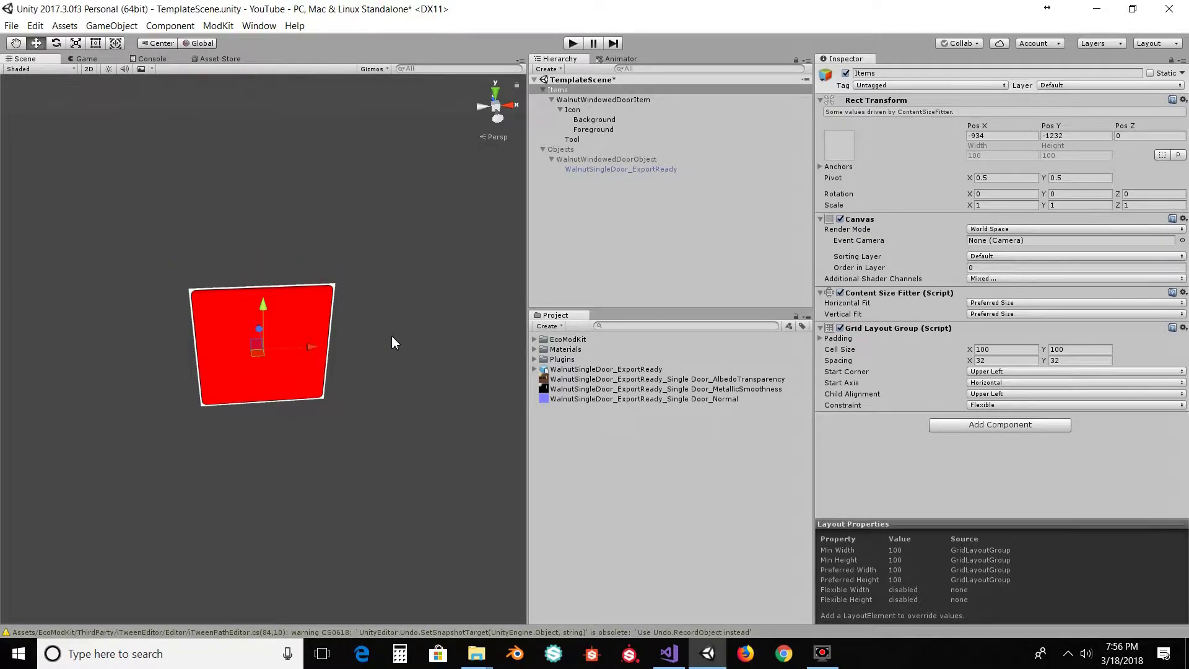
{"action": "middle_click_drag", "start_coordinate": [438, 259], "coordinate": [420, 288]}
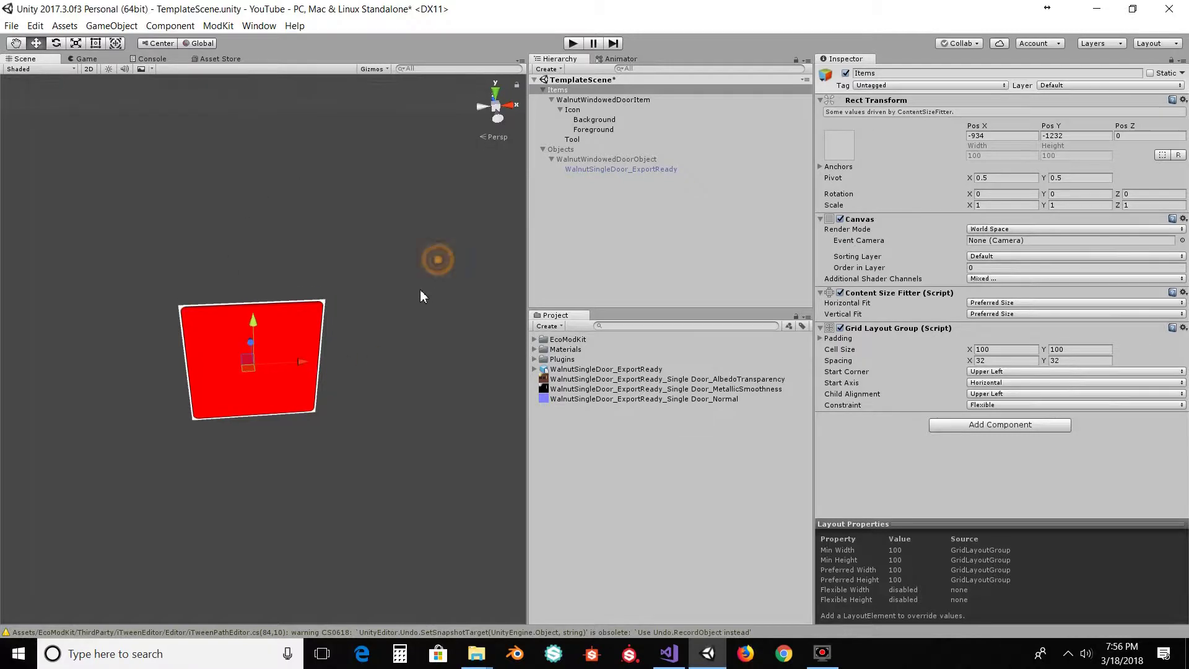
{"action": "middle_click_drag", "start_coordinate": [444, 248], "coordinate": [231, 307]}
Reframe the Items canvas facing the camera and select the Foreground icon image.
{"action": "left_click", "coordinate": [563, 92]}
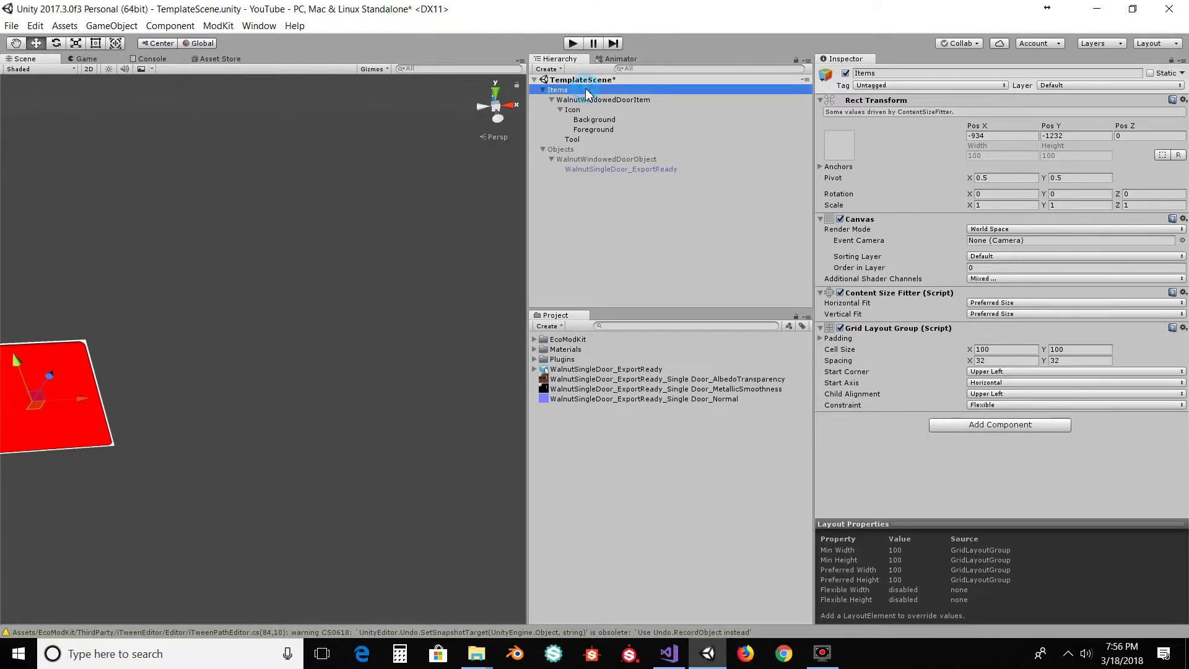
{"action": "key", "text": "f"}
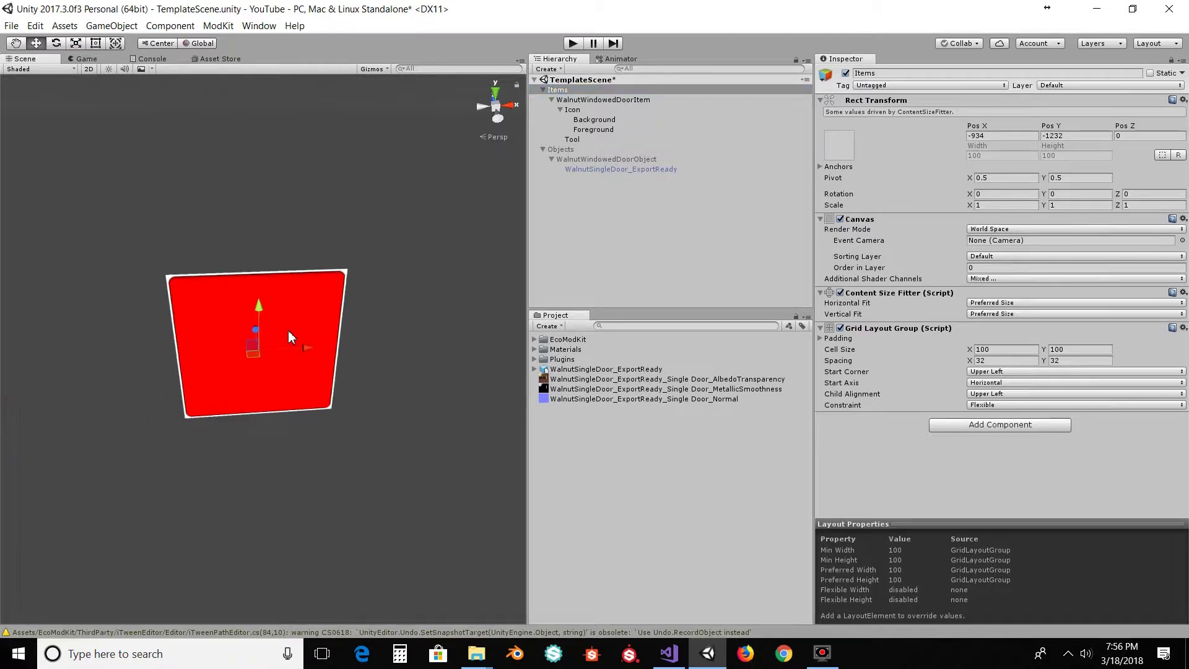
{"action": "left_click_drag", "start_coordinate": [425, 403], "coordinate": [421, 396], "text": "alt"}
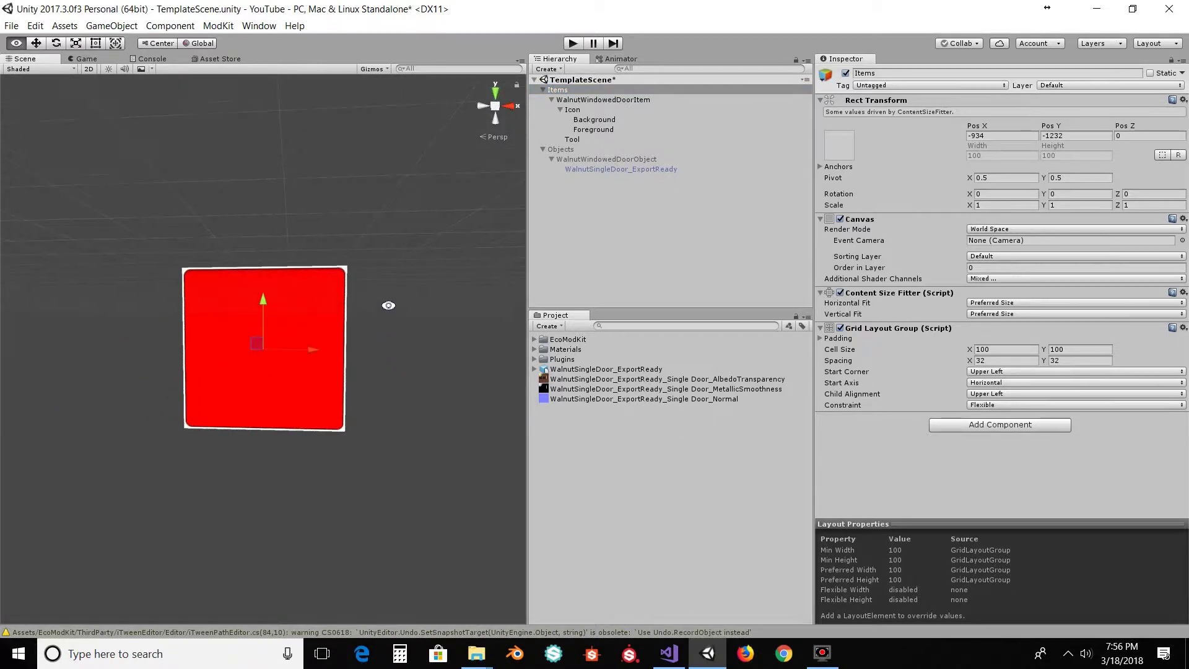
{"action": "left_click_drag", "start_coordinate": [419, 299], "coordinate": [442, 289], "text": "alt"}
{"action": "left_click", "coordinate": [593, 129]}
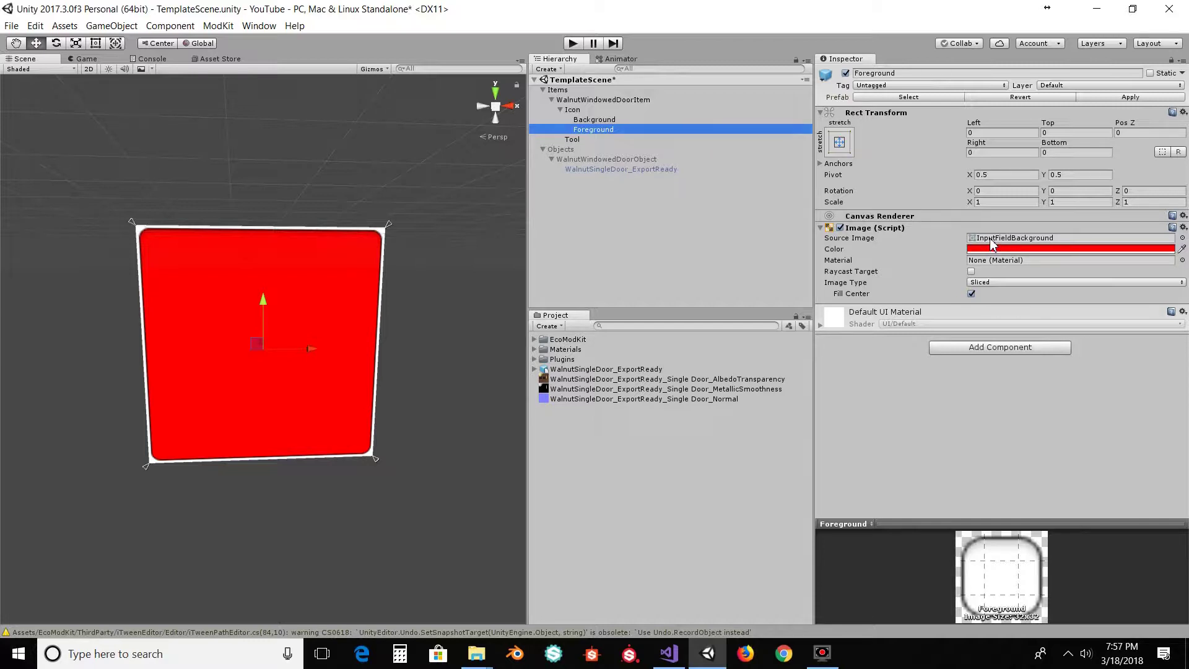
Import WalnutSingleDoor_WithGlass_Icon.png from the Walnut Windowed Door Images folder.
{"action": "right_click", "coordinate": [619, 451]}
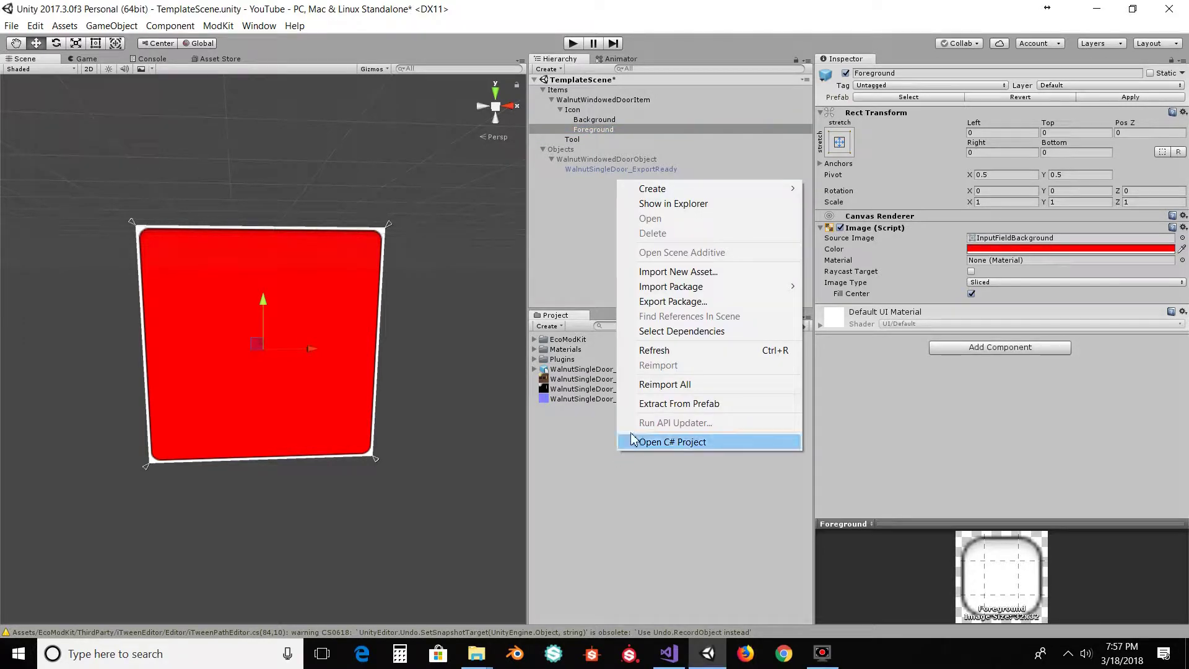
{"action": "left_click", "coordinate": [711, 273]}
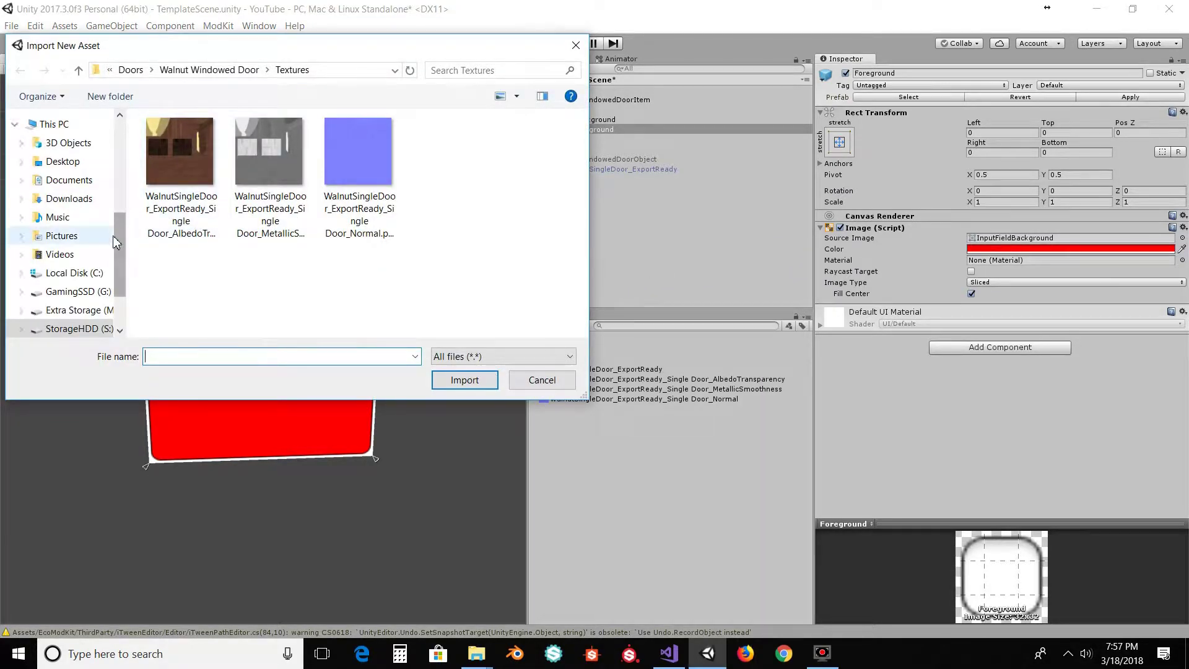
{"action": "left_click", "coordinate": [197, 70]}
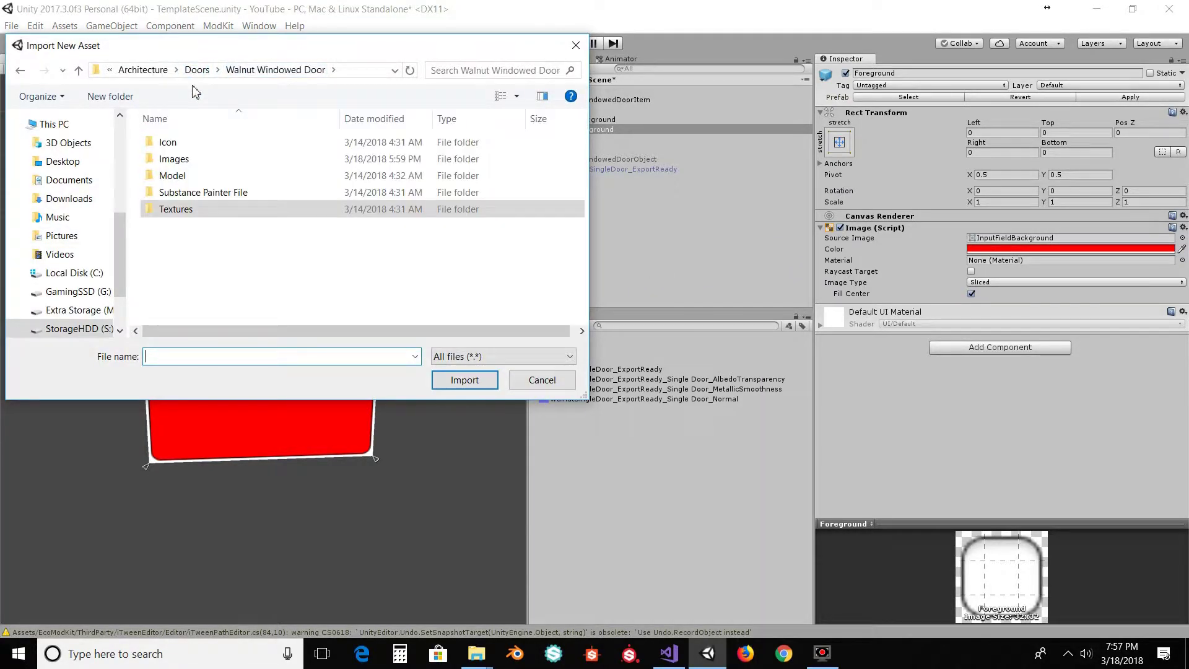
{"action": "double_click", "coordinate": [177, 159]}
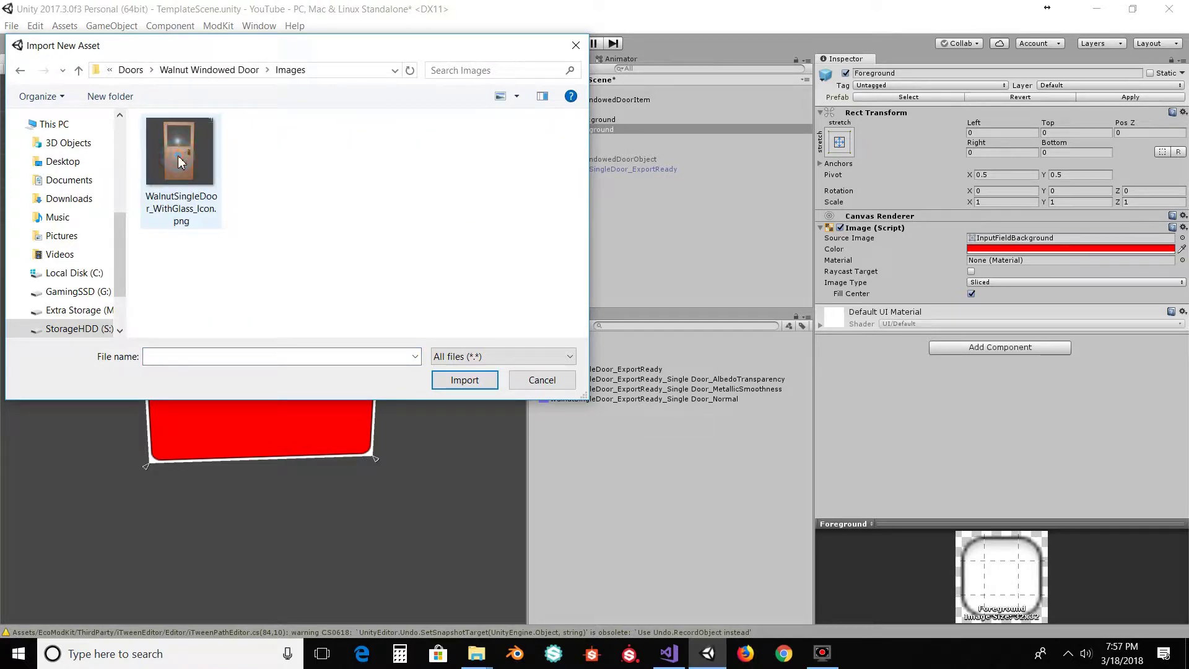
{"action": "double_click", "coordinate": [178, 157]}
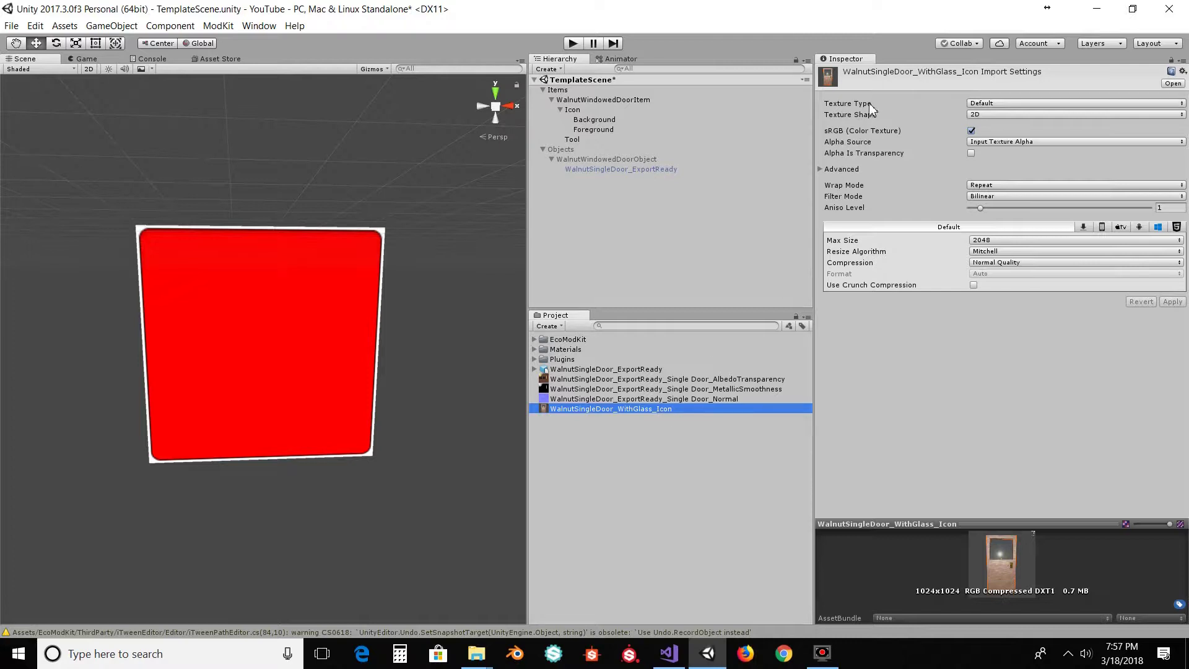
Set the icon's Texture Type to Sprite (2D and UI) and apply it.
{"action": "left_click", "coordinate": [979, 103]}
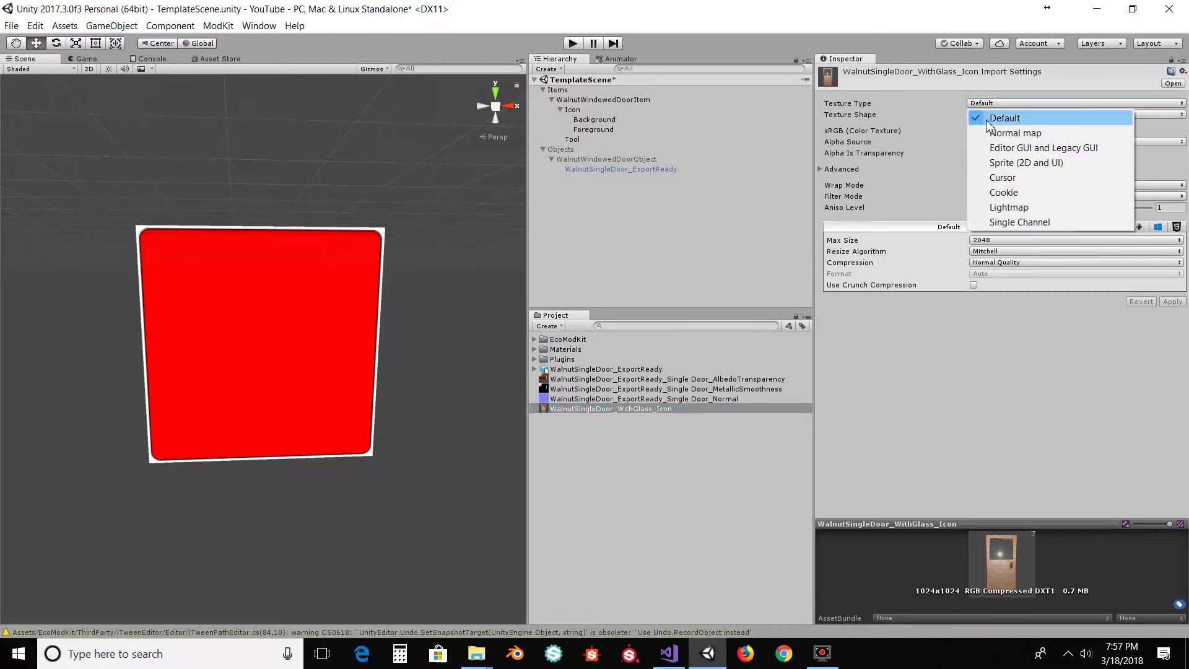
{"action": "left_click", "coordinate": [1034, 163]}
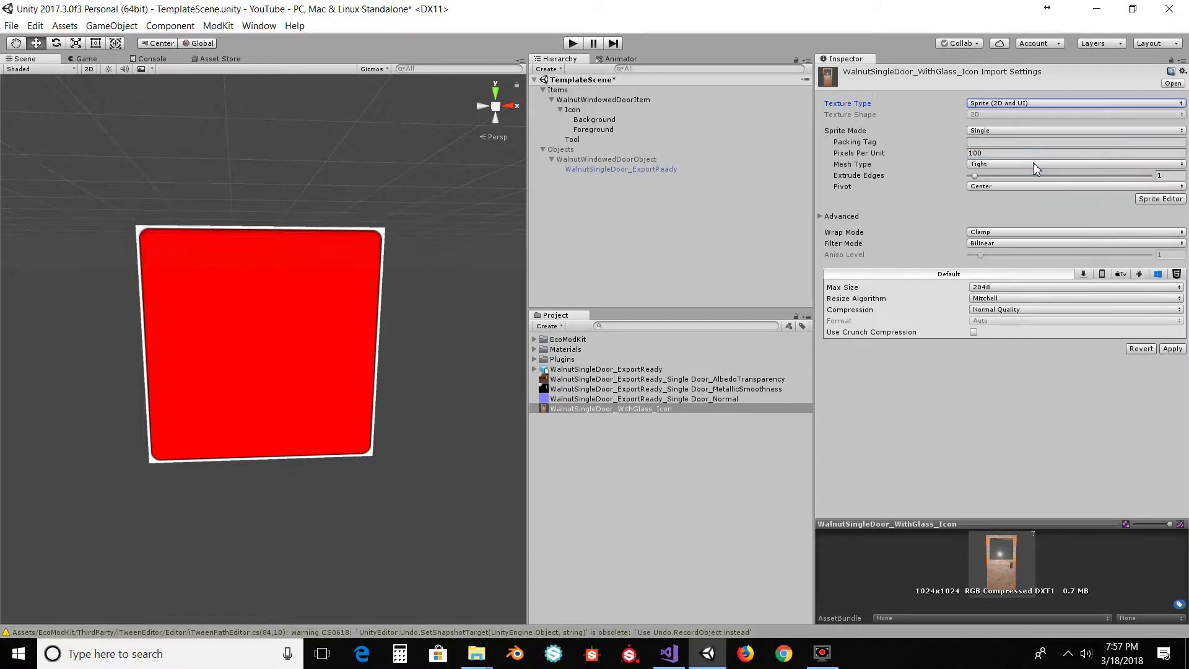
{"action": "left_click", "coordinate": [1172, 349]}
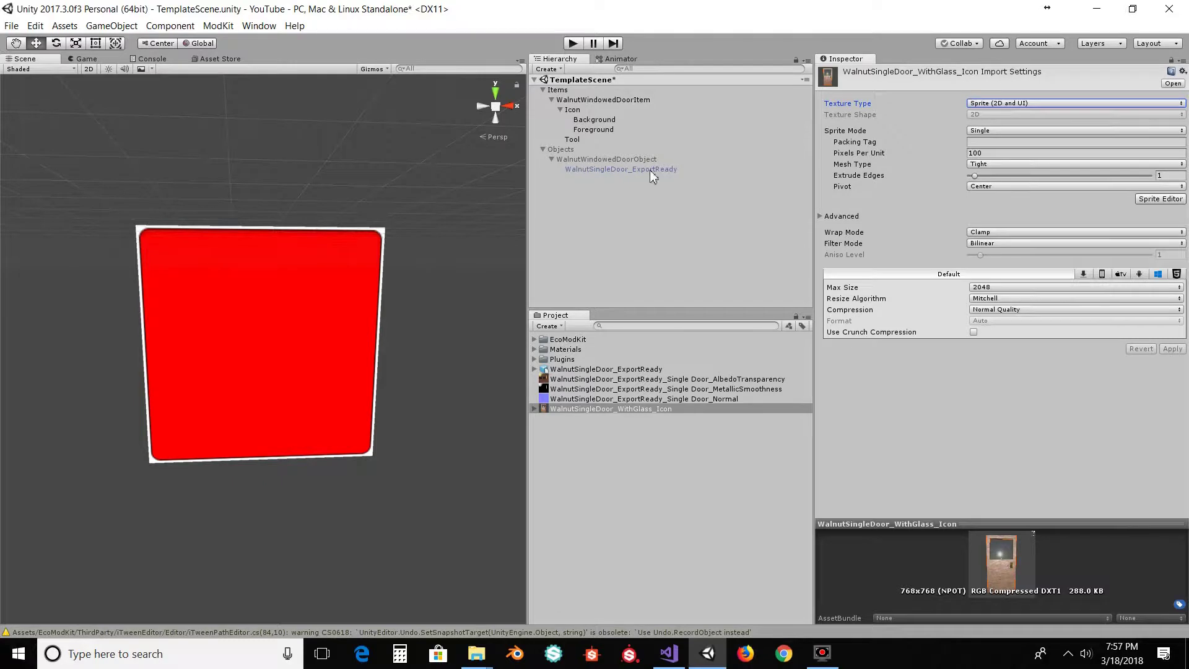
{"action": "left_click", "coordinate": [604, 130]}
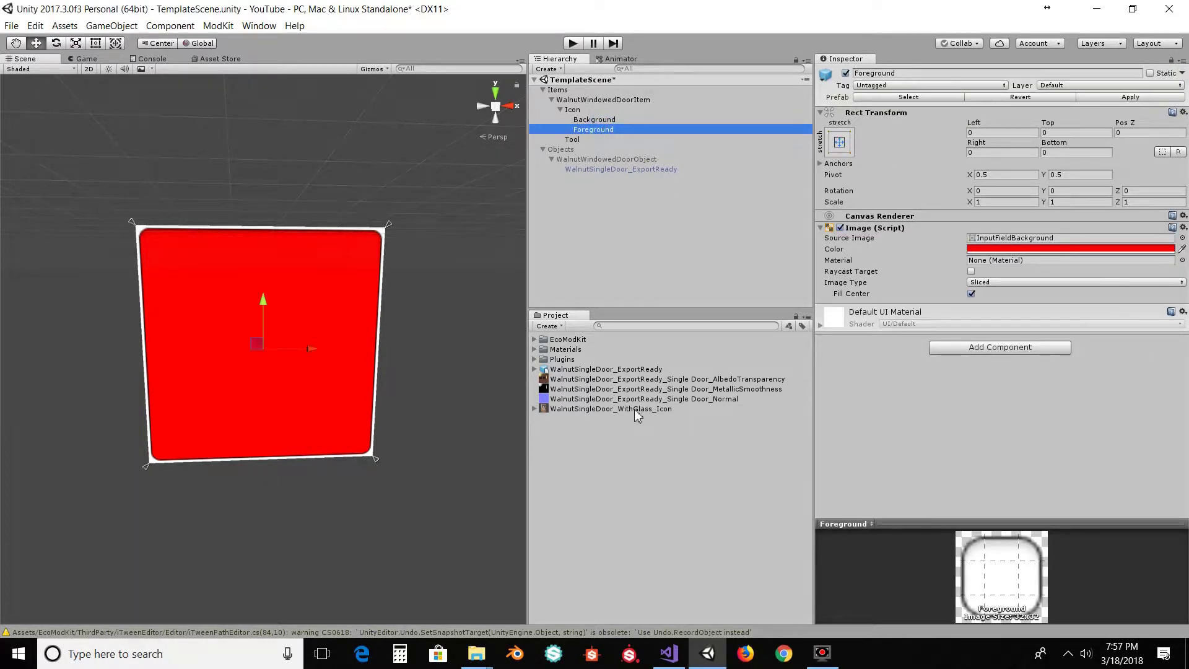
Give the Foreground image the door icon sprite with a white FFFFFFFF tint.
{"action": "left_click_drag", "start_coordinate": [637, 414], "coordinate": [1016, 240]}
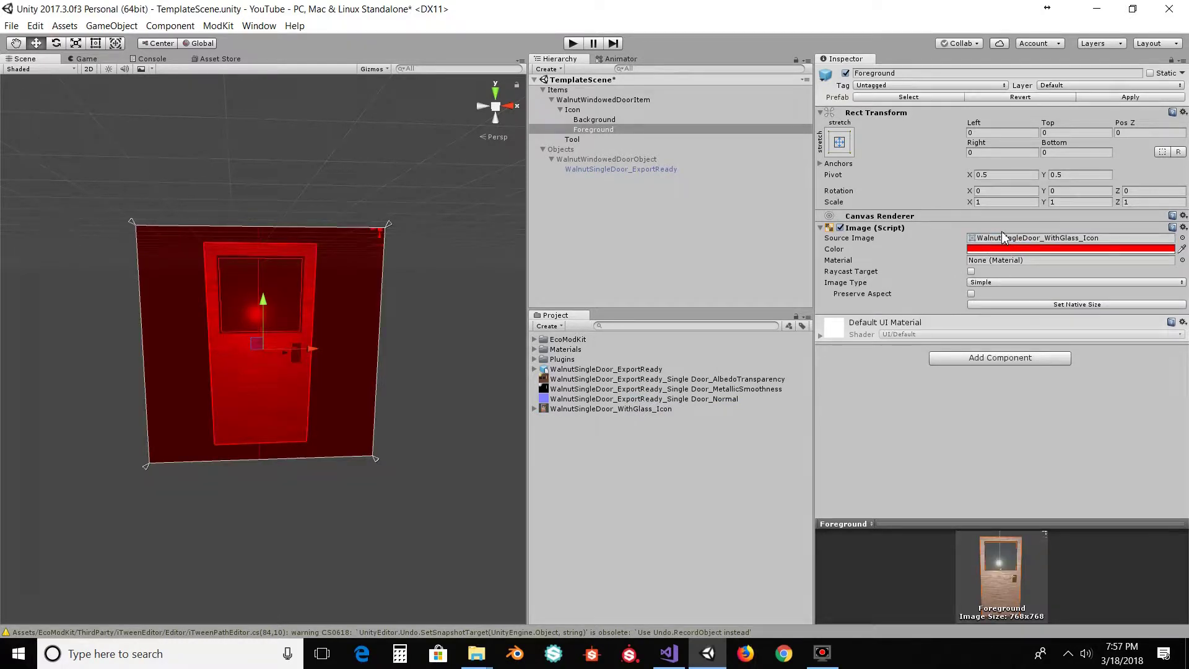
{"action": "left_click", "coordinate": [981, 249]}
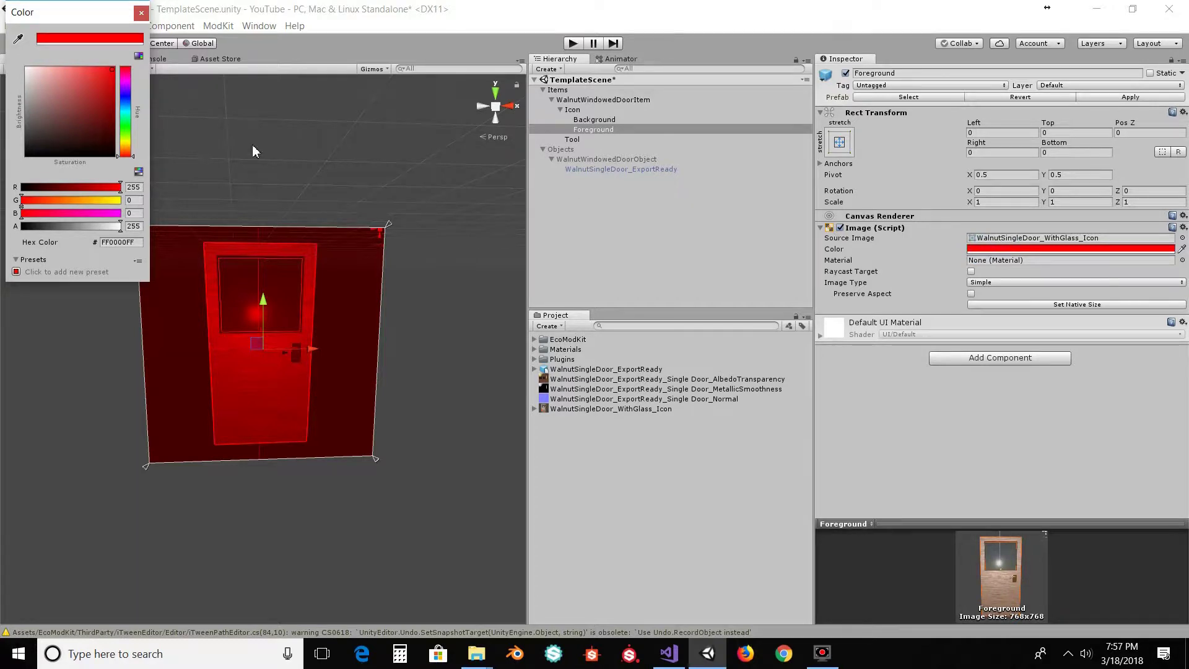
{"action": "left_click_drag", "start_coordinate": [83, 91], "coordinate": [10, 65]}
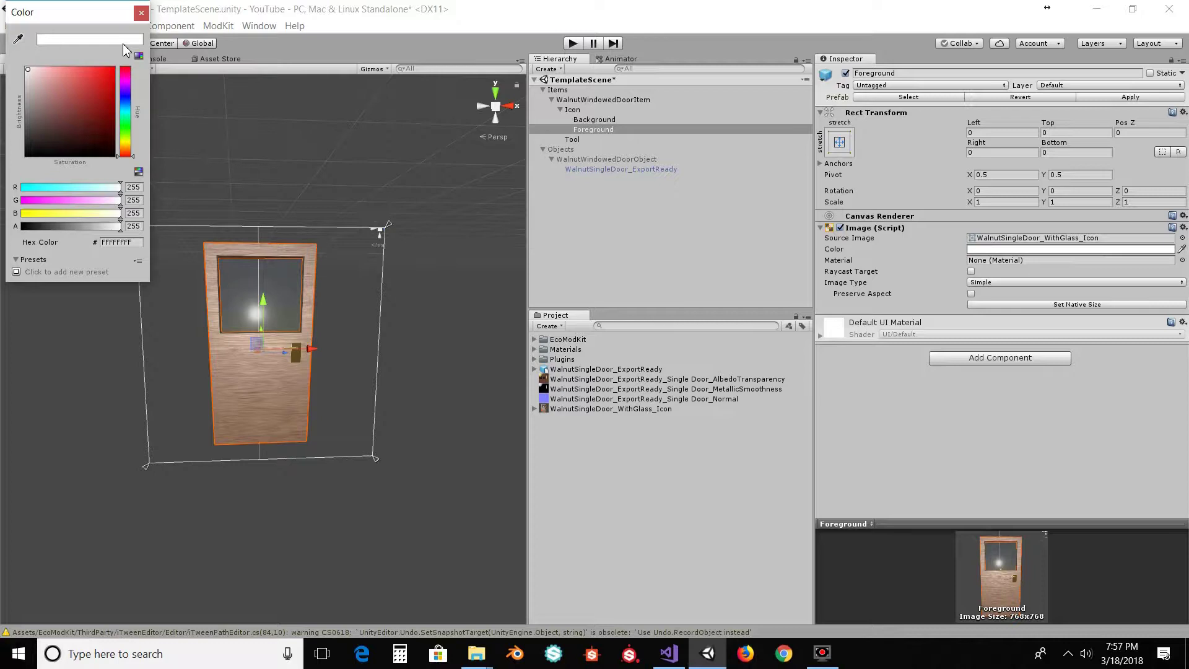
{"action": "left_click", "coordinate": [140, 14]}
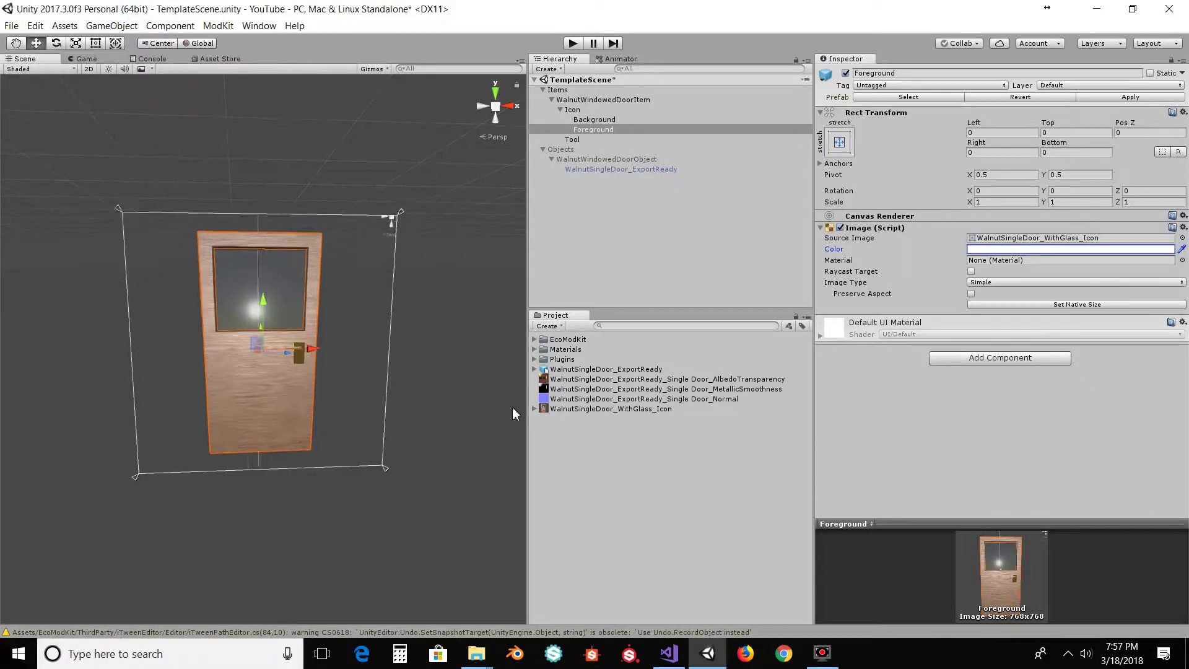
{"action": "left_click_drag", "start_coordinate": [352, 513], "coordinate": [228, 532], "text": "alt"}
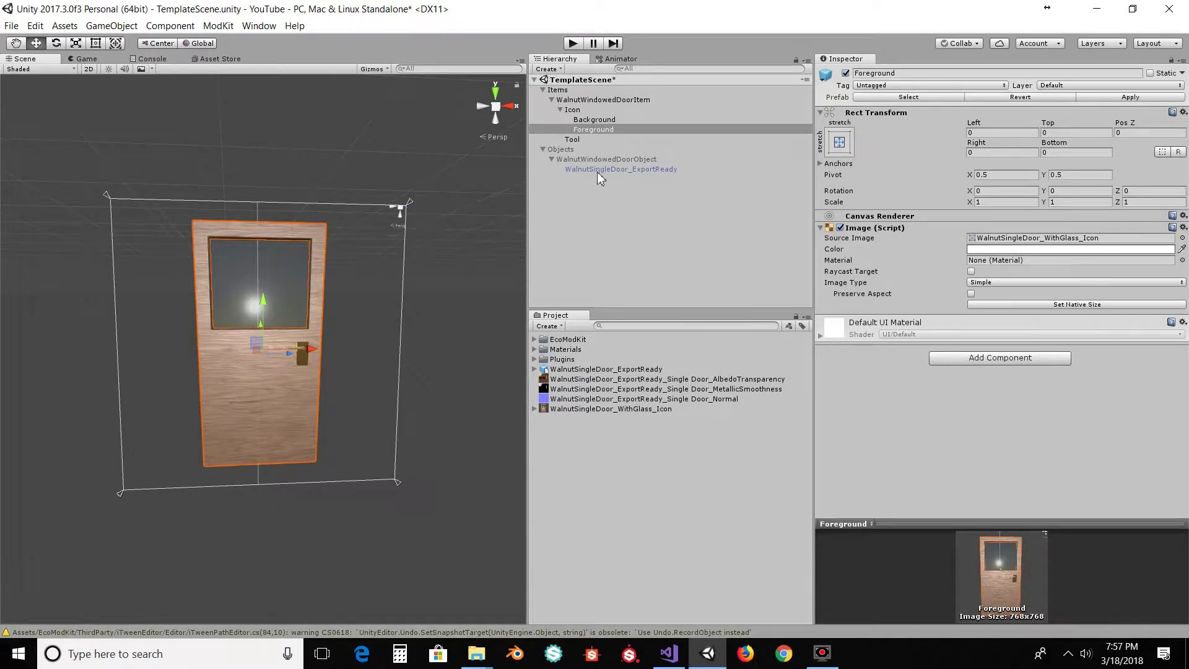
{"action": "left_click", "coordinate": [543, 90]}
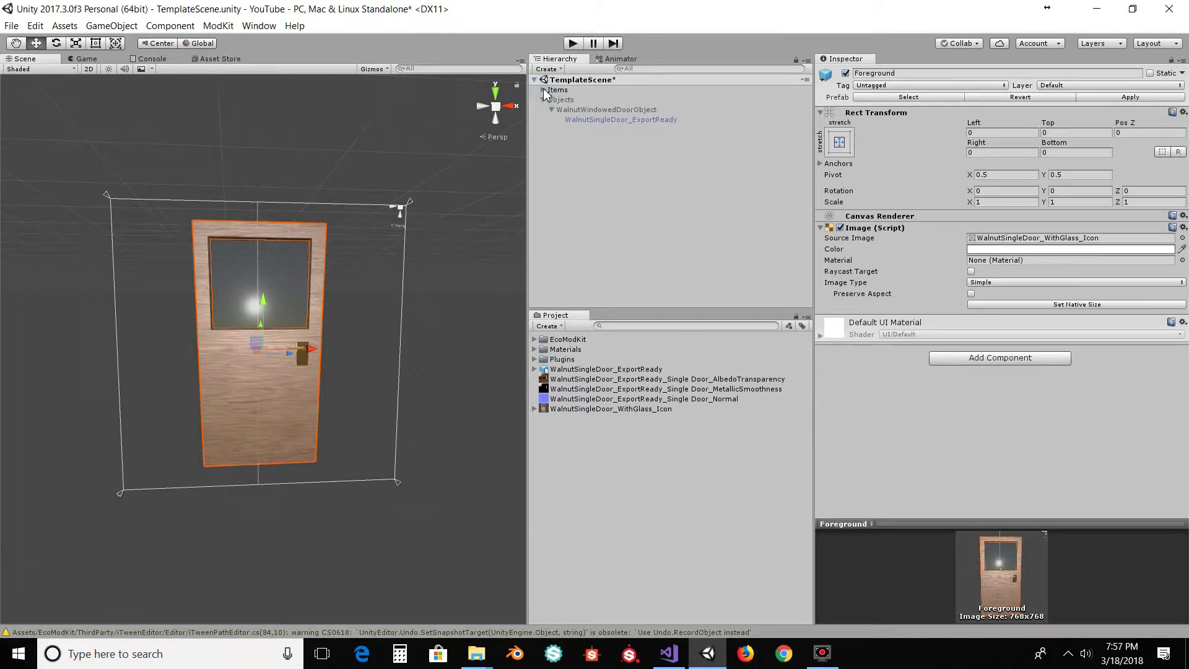
Collapse the Objects hierarchy, deactivate the Items group, and select the TemplateScene root.
{"action": "left_click", "coordinate": [550, 110]}
{"action": "left_click", "coordinate": [543, 99]}
{"action": "left_click", "coordinate": [556, 91]}
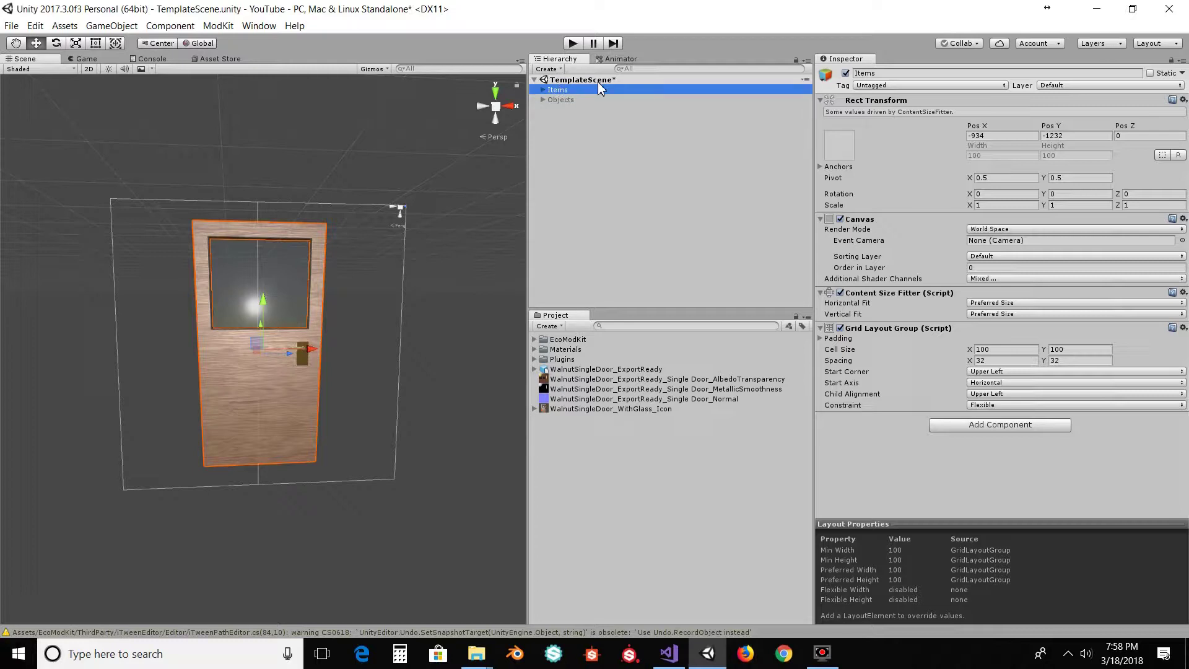
{"action": "left_click", "coordinate": [845, 74]}
{"action": "left_click", "coordinate": [566, 101]}
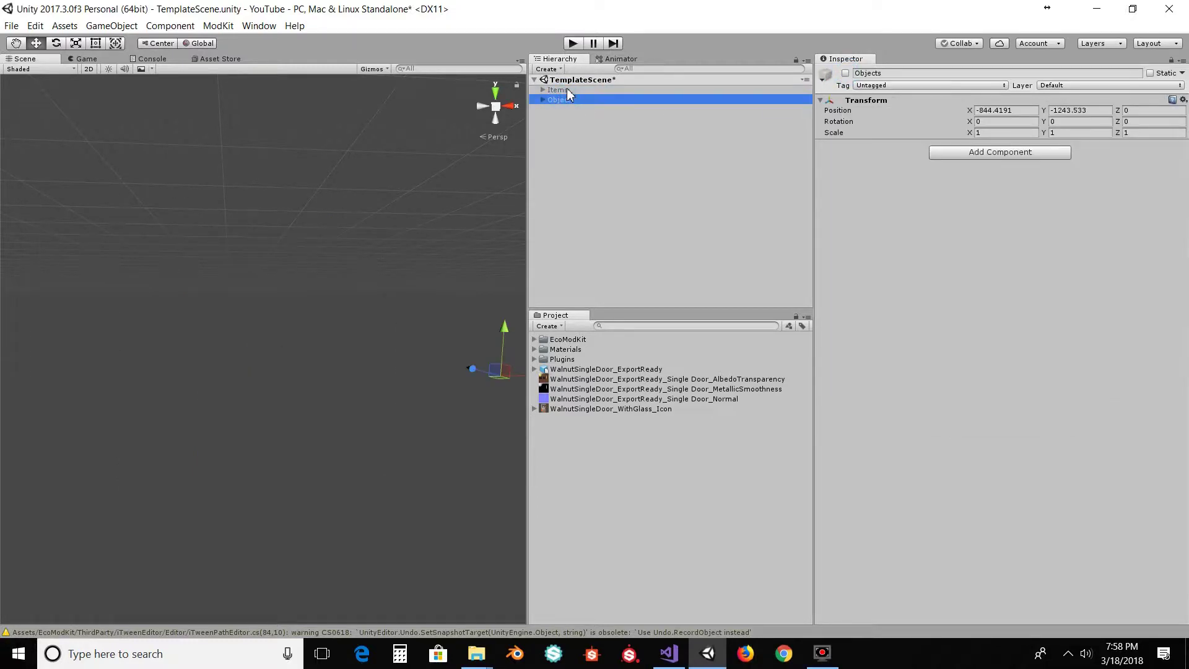
{"action": "left_click", "coordinate": [558, 90]}
{"action": "left_click", "coordinate": [570, 102]}
{"action": "left_click", "coordinate": [566, 90]}
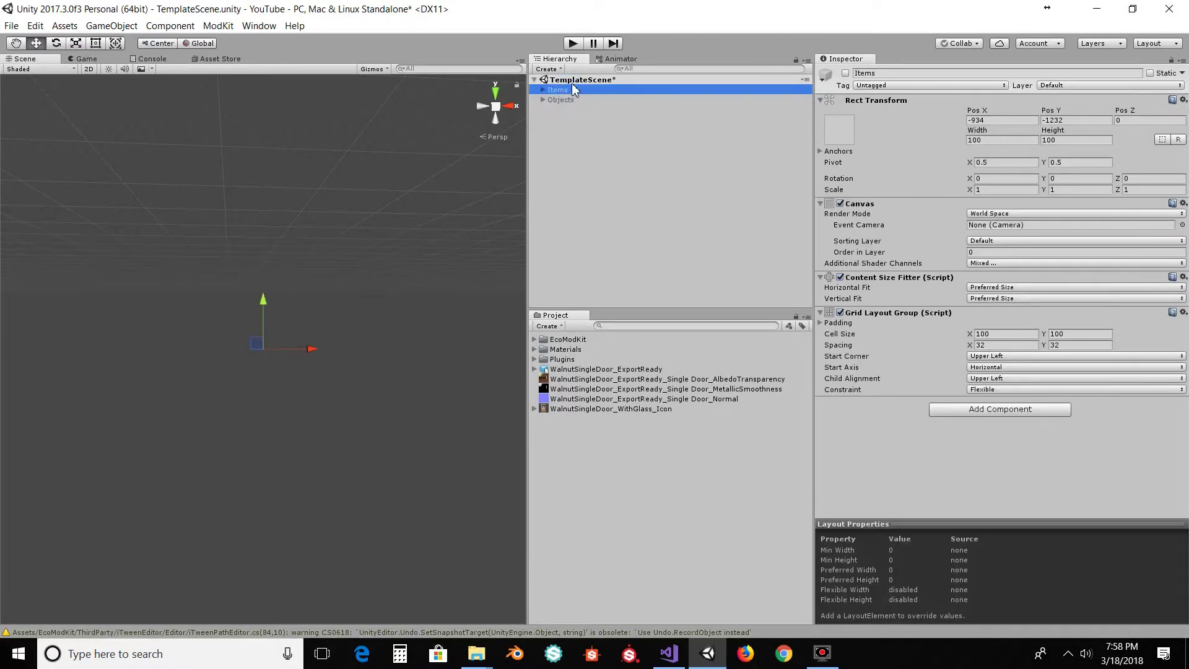
{"action": "left_click", "coordinate": [585, 80]}
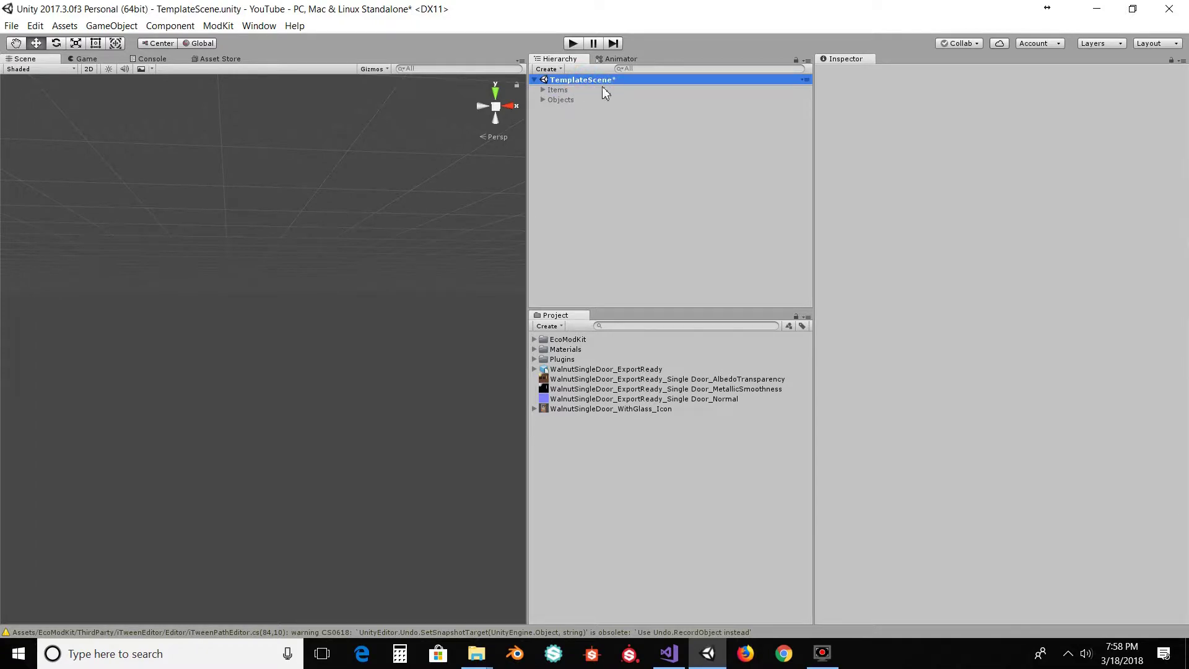
{"action": "left_click", "coordinate": [14, 26]}
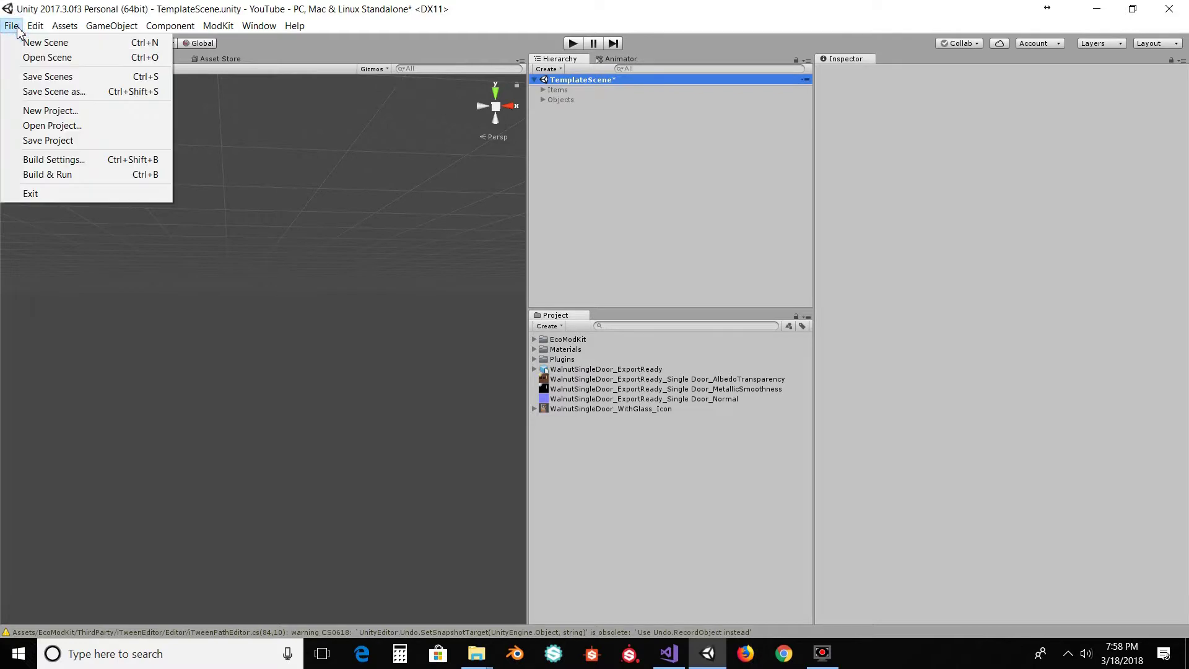
Save the scene under the name YoutubeDoor.
{"action": "left_click", "coordinate": [39, 92]}
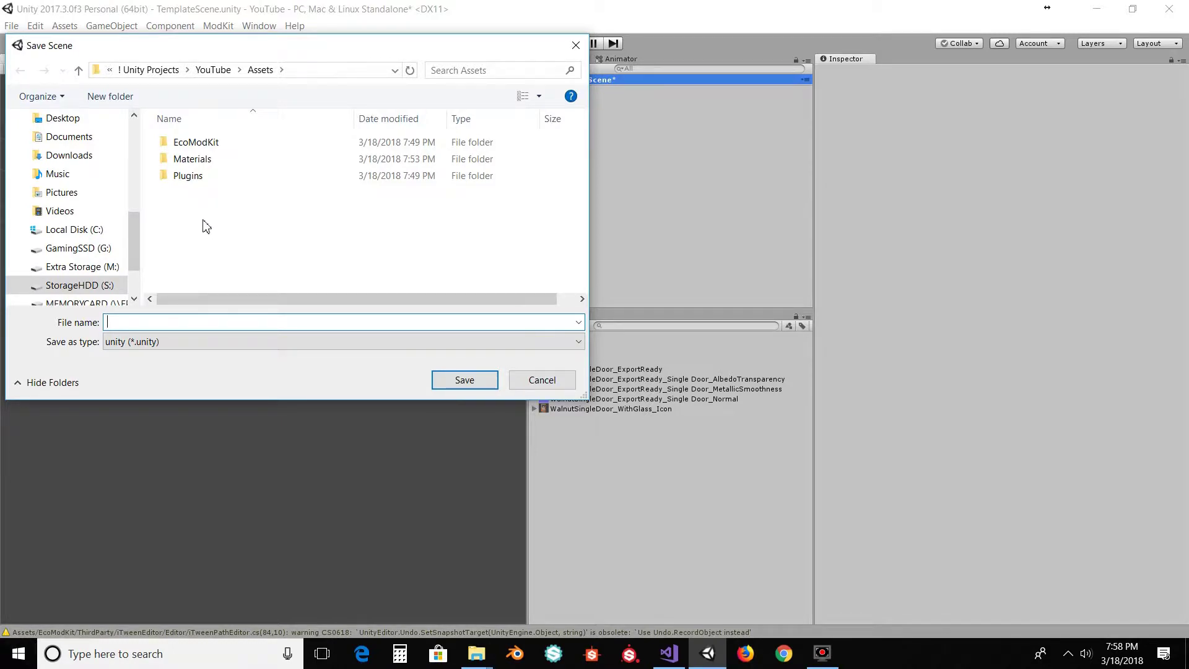
{"action": "type", "text": "YoutubeDoor"}
{"action": "key", "text": "Return"}
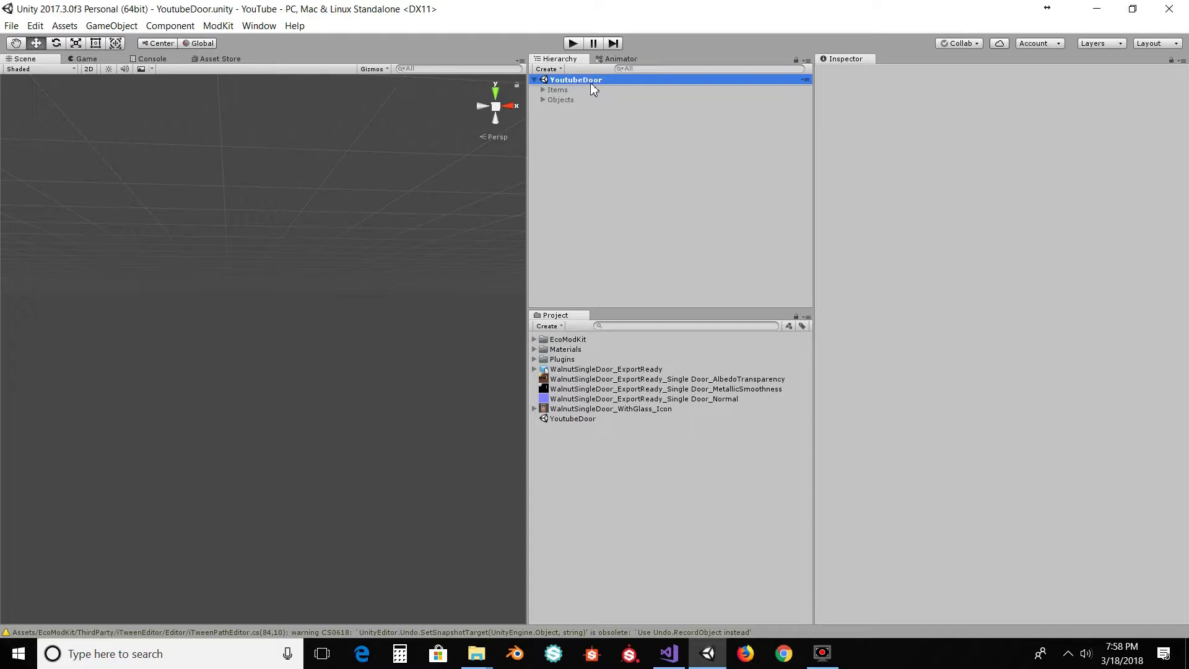
{"action": "left_click", "coordinate": [221, 29]}
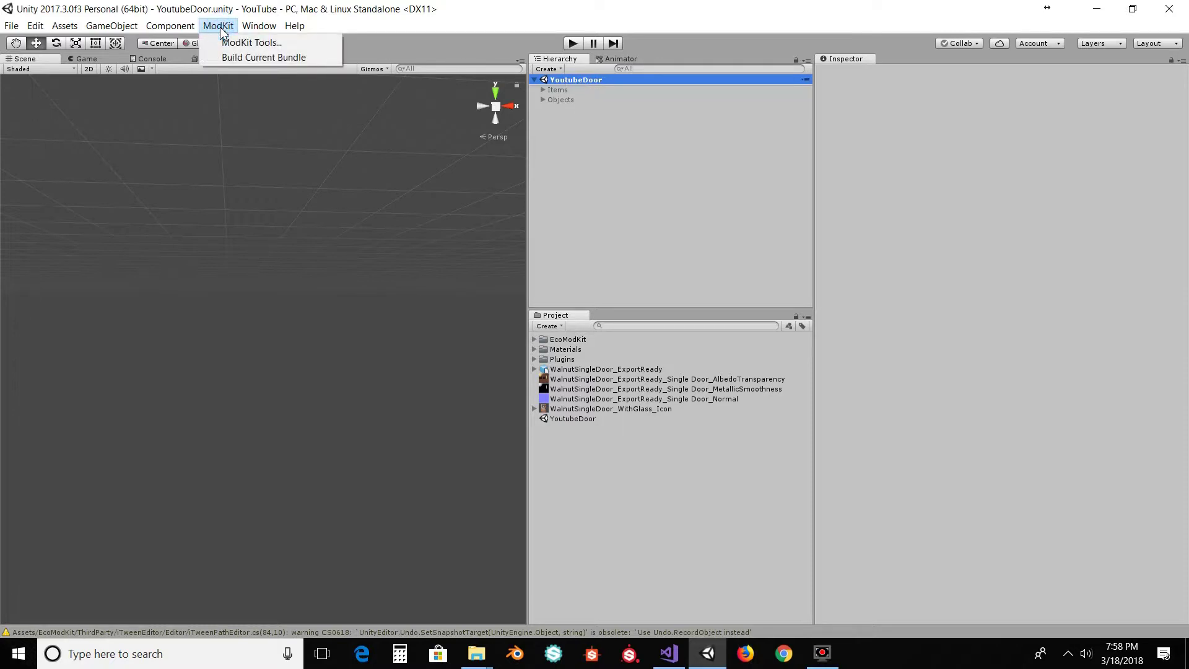
Start Build Current Bundle and browse to the Eco server's Mods/MyStuff folder.
{"action": "left_click", "coordinate": [259, 54]}
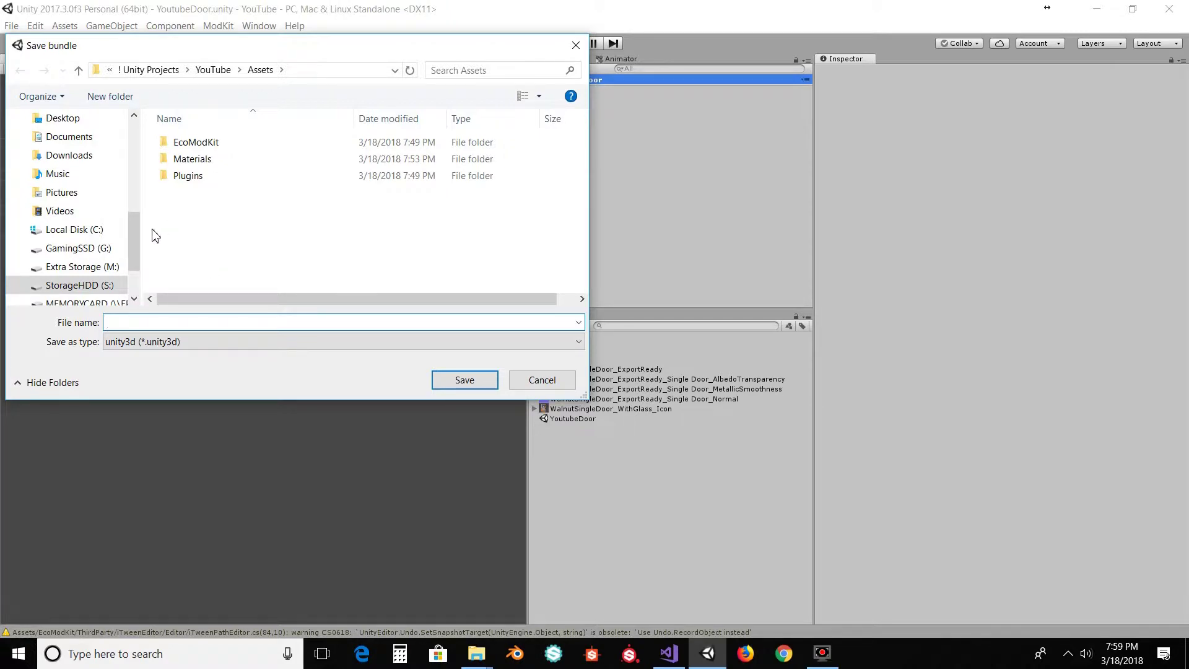
{"action": "left_click_drag", "start_coordinate": [135, 232], "coordinate": [132, 154]}
{"action": "scroll", "coordinate": [131, 155], "scroll_direction": "up", "scroll_amount": 1}
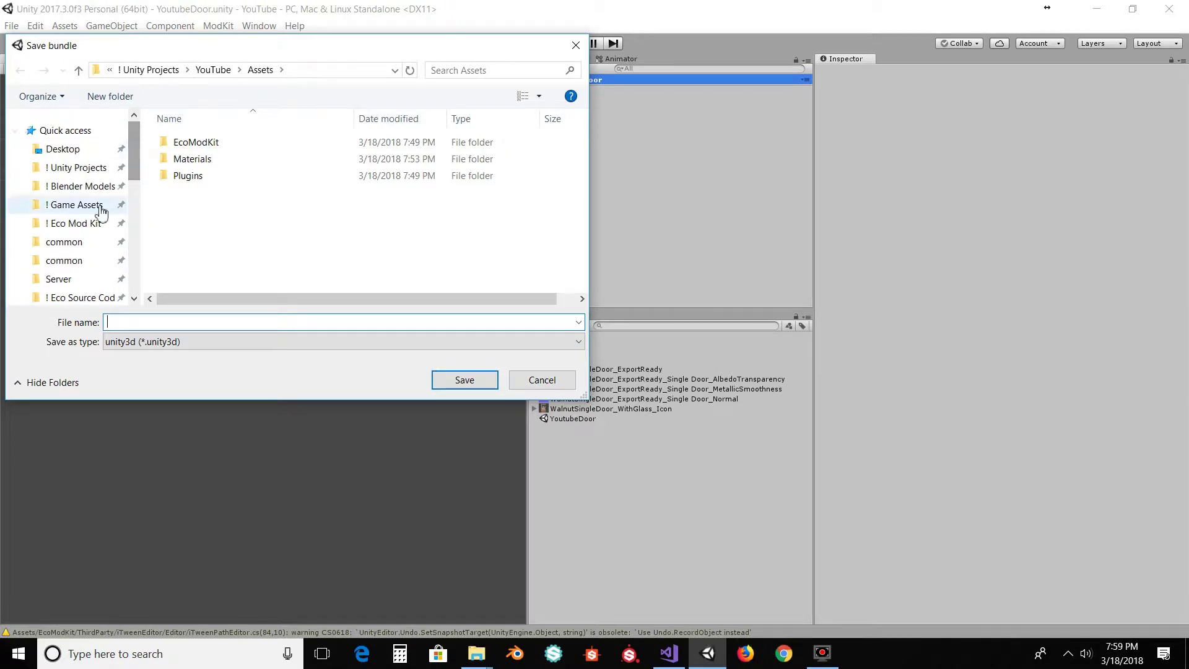
{"action": "left_click", "coordinate": [60, 261]}
{"action": "left_click", "coordinate": [60, 279]}
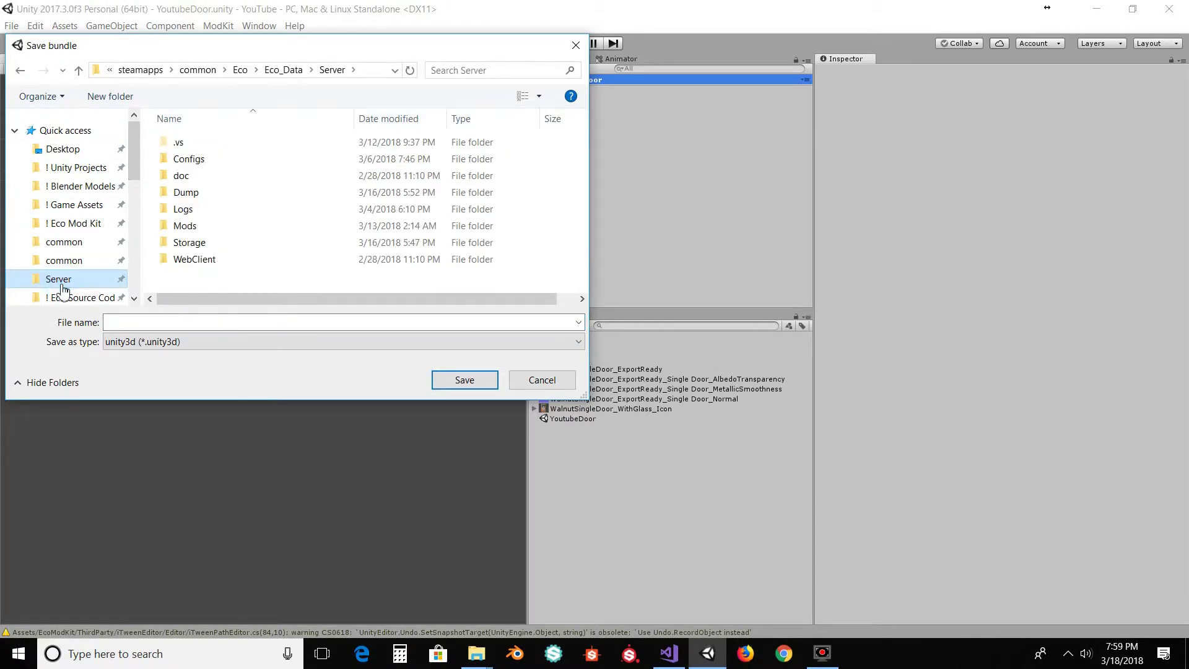
{"action": "double_click", "coordinate": [205, 233]}
{"action": "scroll", "coordinate": [204, 234], "scroll_direction": "down", "scroll_amount": 1}
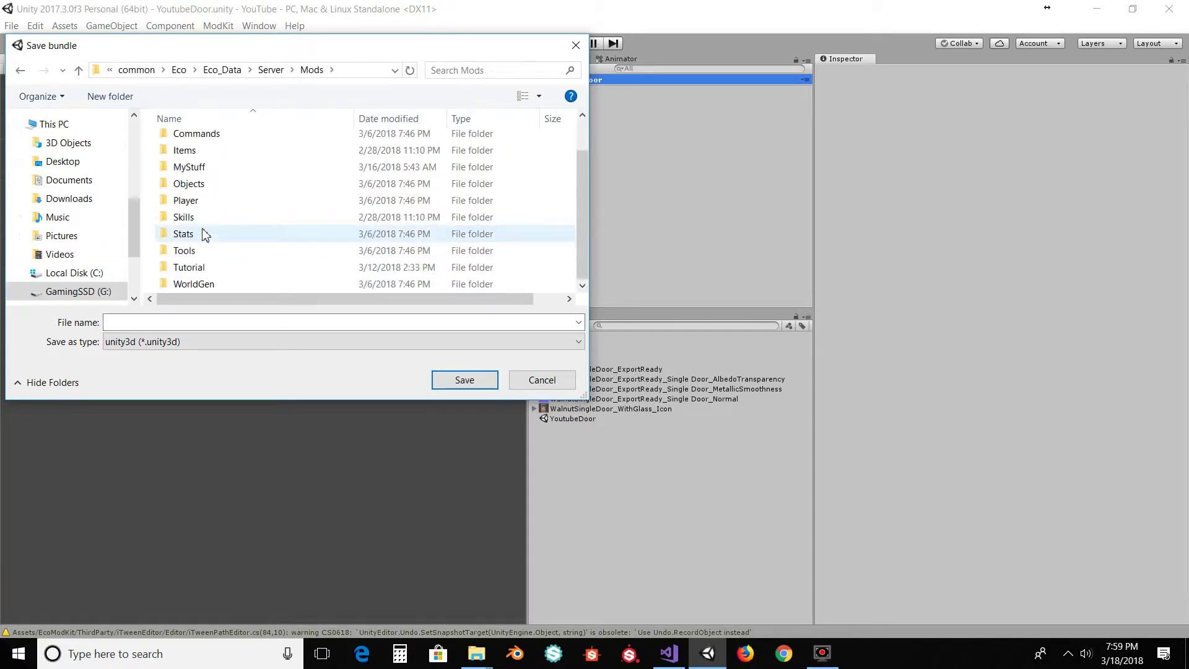
{"action": "scroll", "coordinate": [223, 258], "scroll_direction": "up", "scroll_amount": 1}
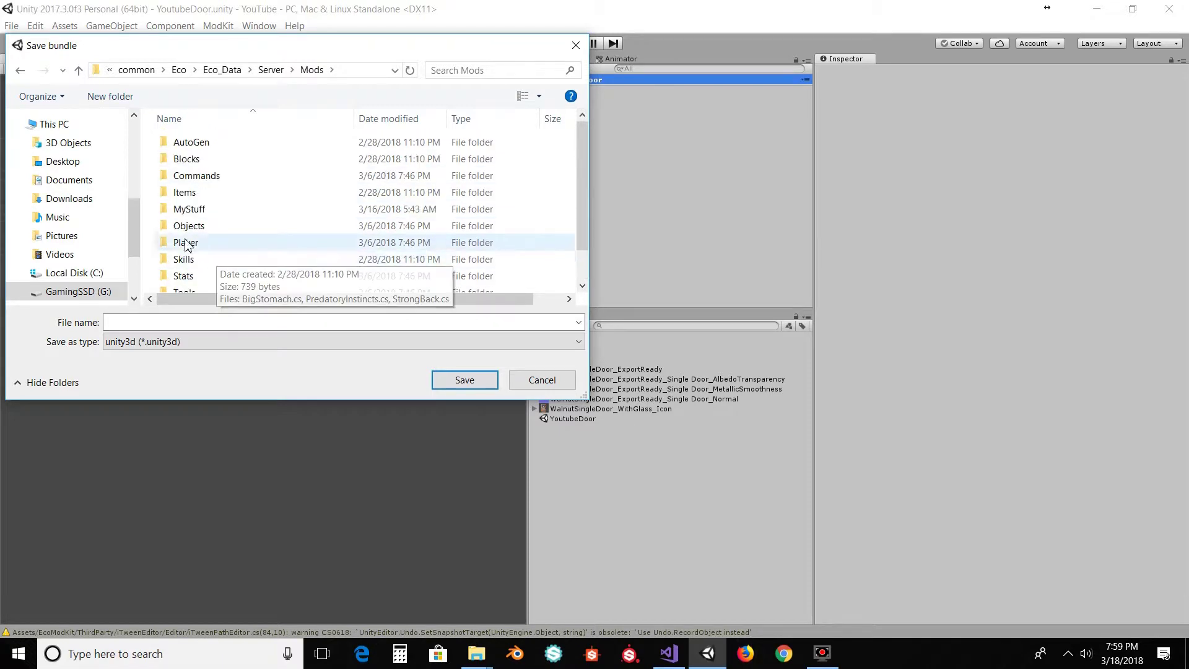
{"action": "double_click", "coordinate": [204, 208]}
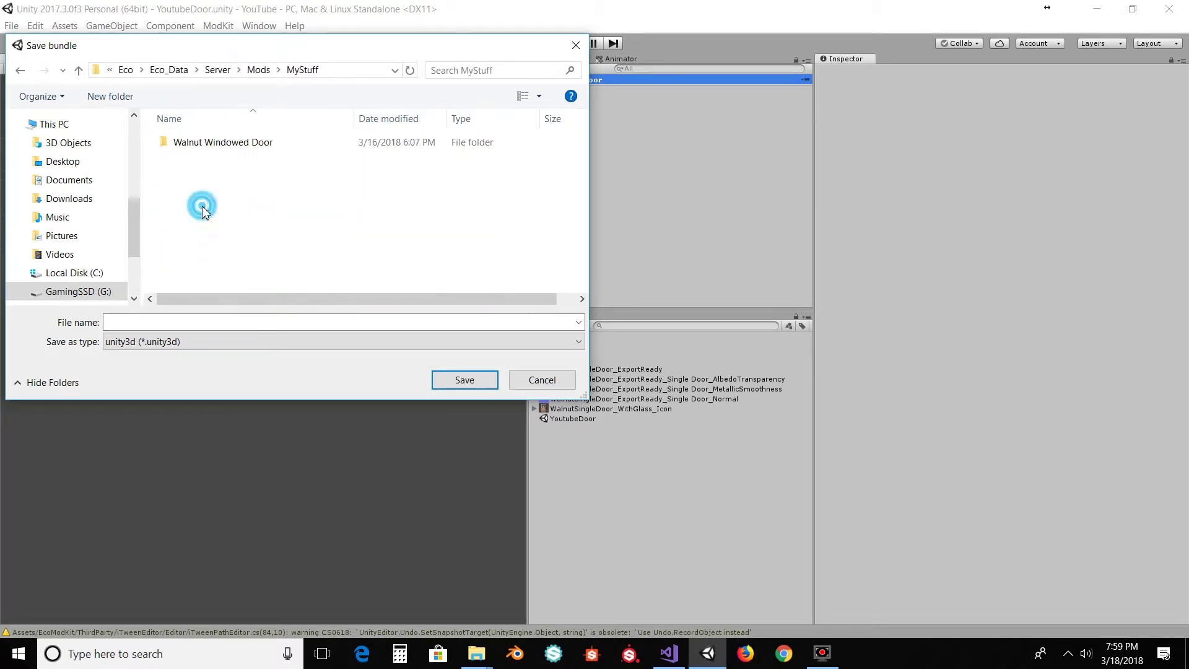
{"action": "double_click", "coordinate": [241, 145]}
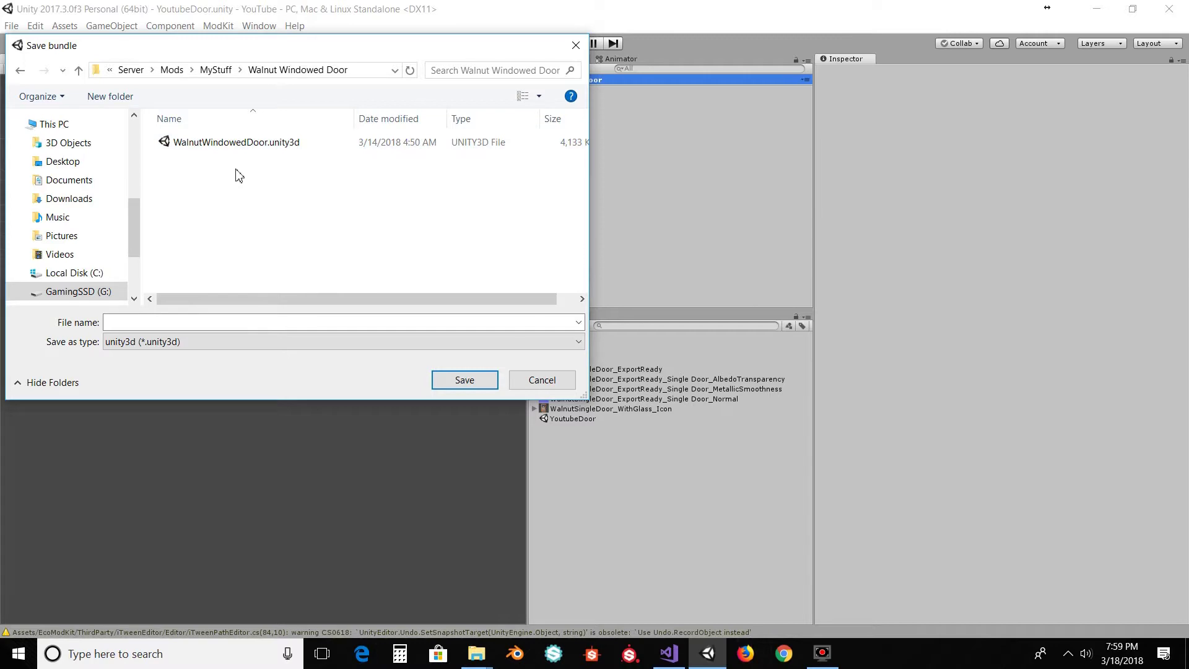
{"action": "key", "text": "alt+Left"}
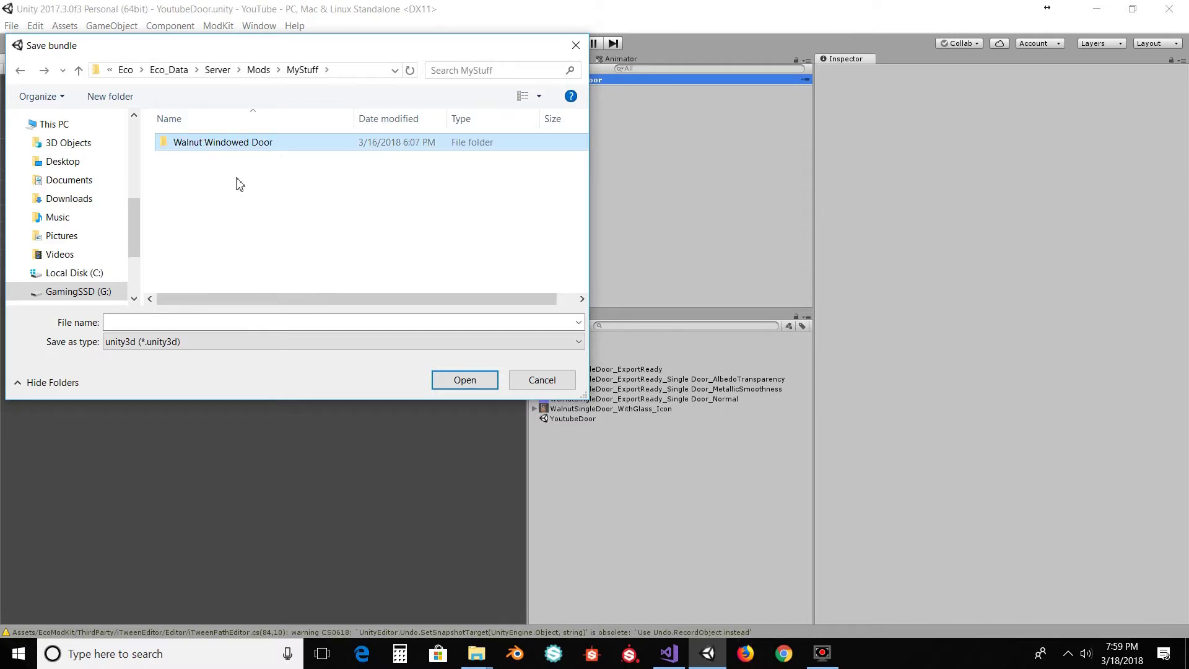
{"action": "key", "text": "alt+Left"}
{"action": "left_click", "coordinate": [195, 211]}
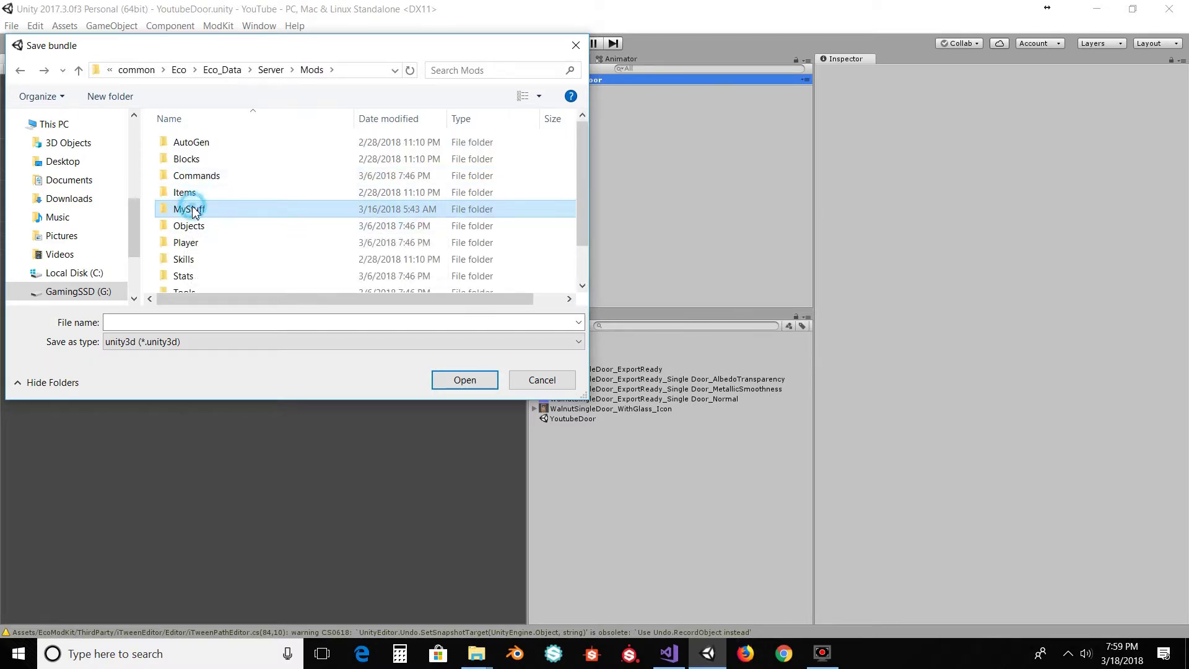
{"action": "double_click", "coordinate": [194, 211]}
Create a YoutubeTest folder inside MyStuff and build the bundle into it.
{"action": "right_click", "coordinate": [220, 194]}
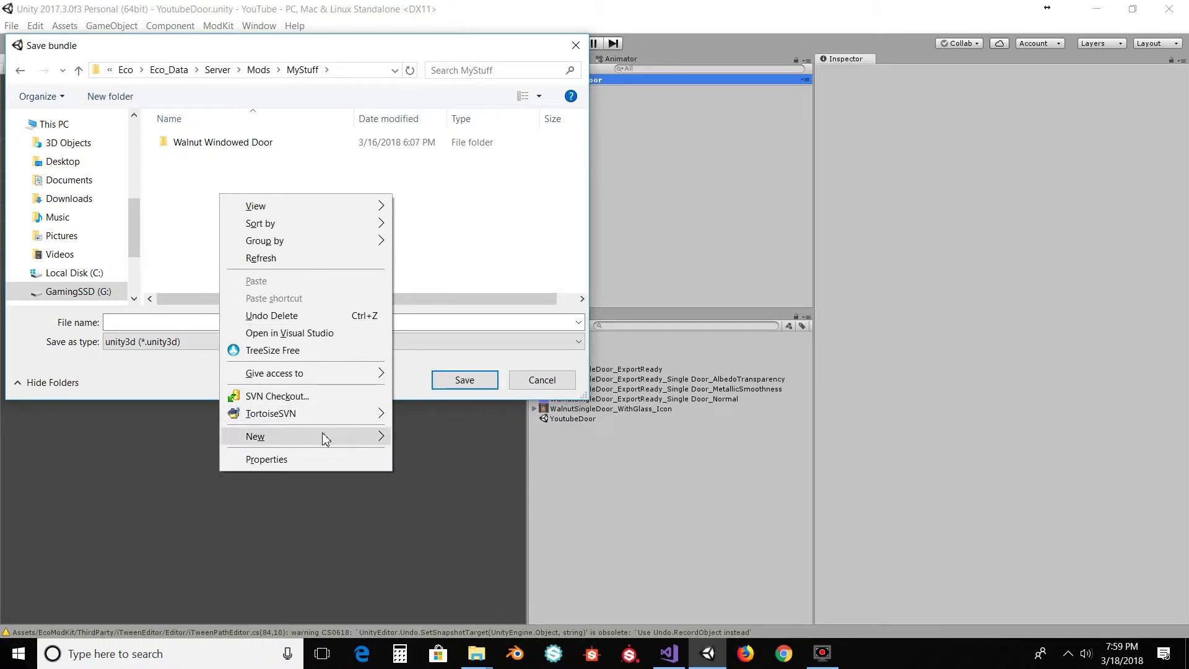
{"action": "mouse_move", "coordinate": [322, 439]}
{"action": "left_click", "coordinate": [427, 149]}
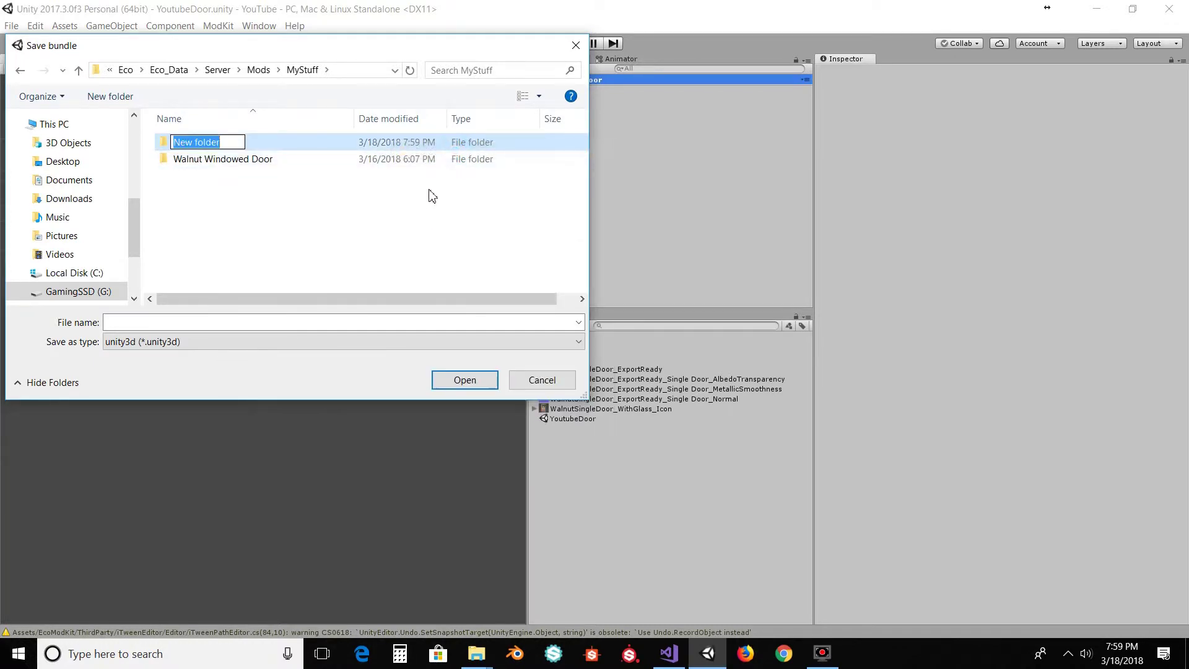
{"action": "type", "text": "YoutubeTest"}
{"action": "key", "text": "Return"}
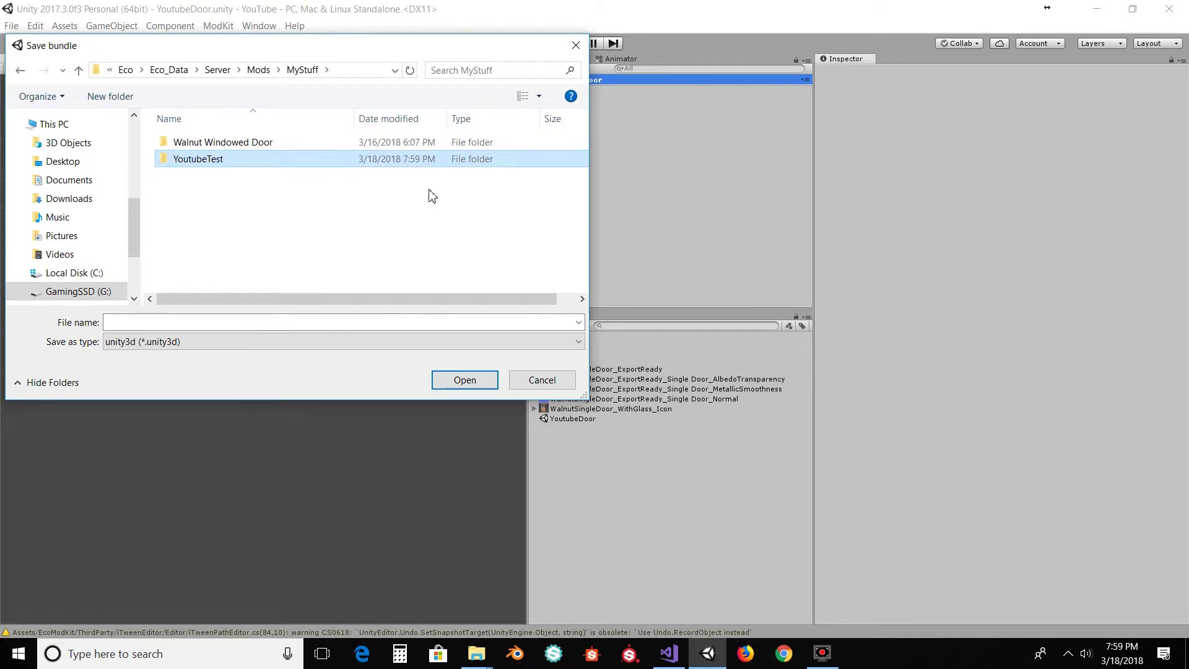
{"action": "double_click", "coordinate": [199, 159]}
{"action": "left_click", "coordinate": [161, 320]}
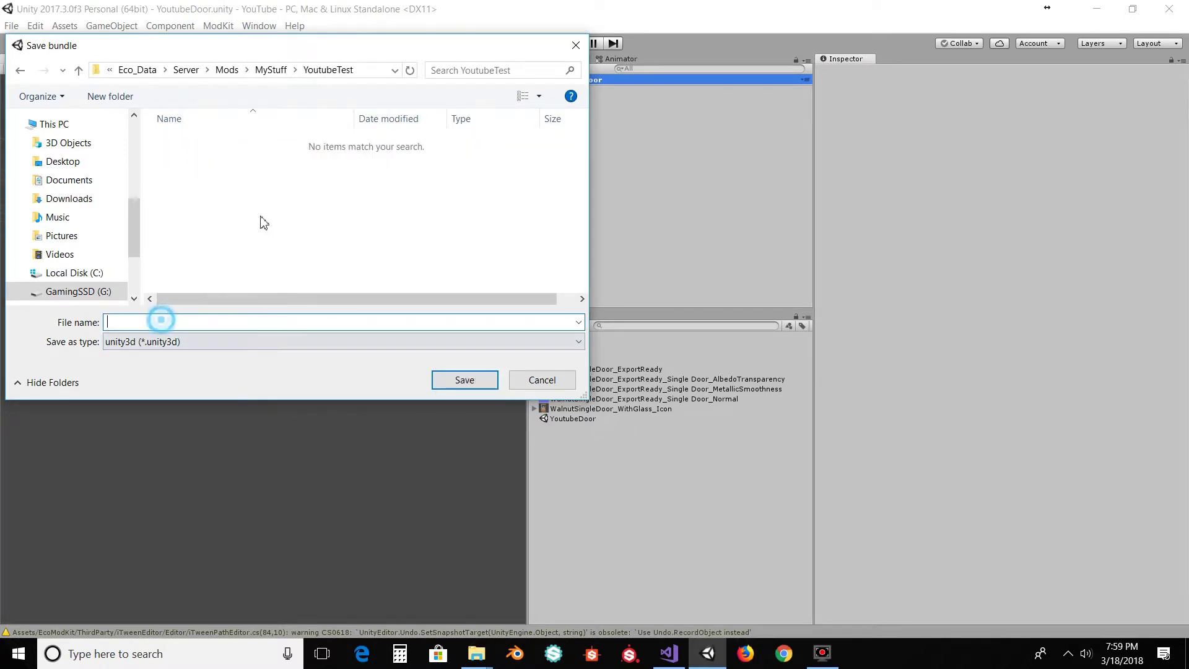
{"action": "type", "text": "YoutubeTest"}
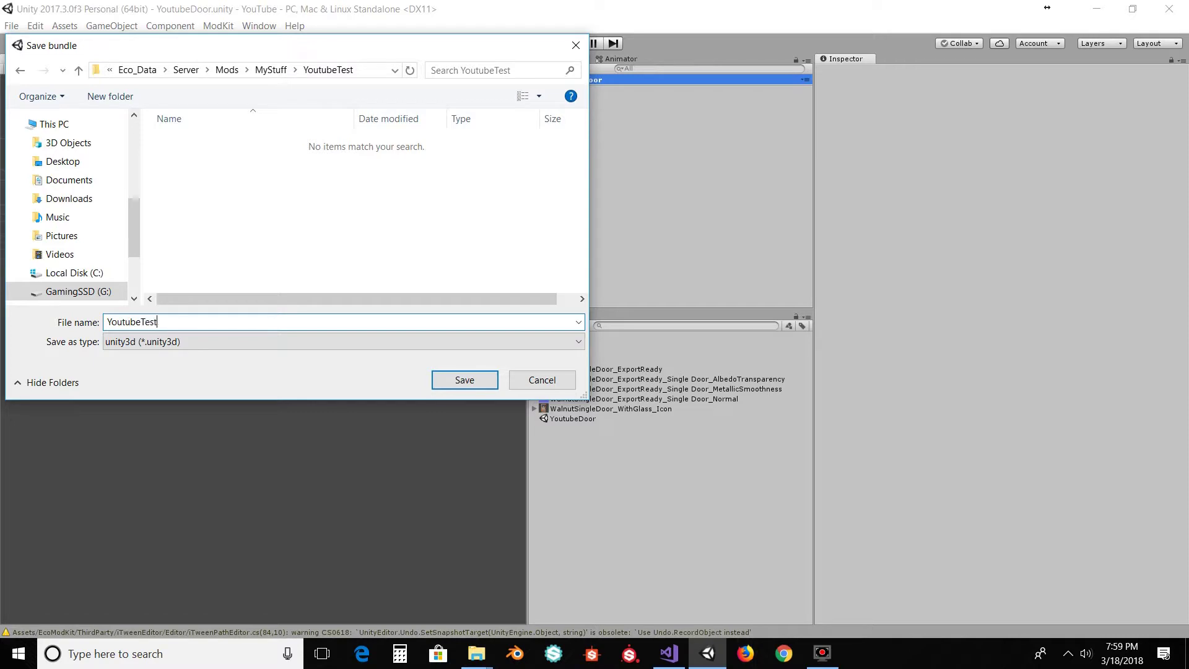
{"action": "key", "text": "Return"}
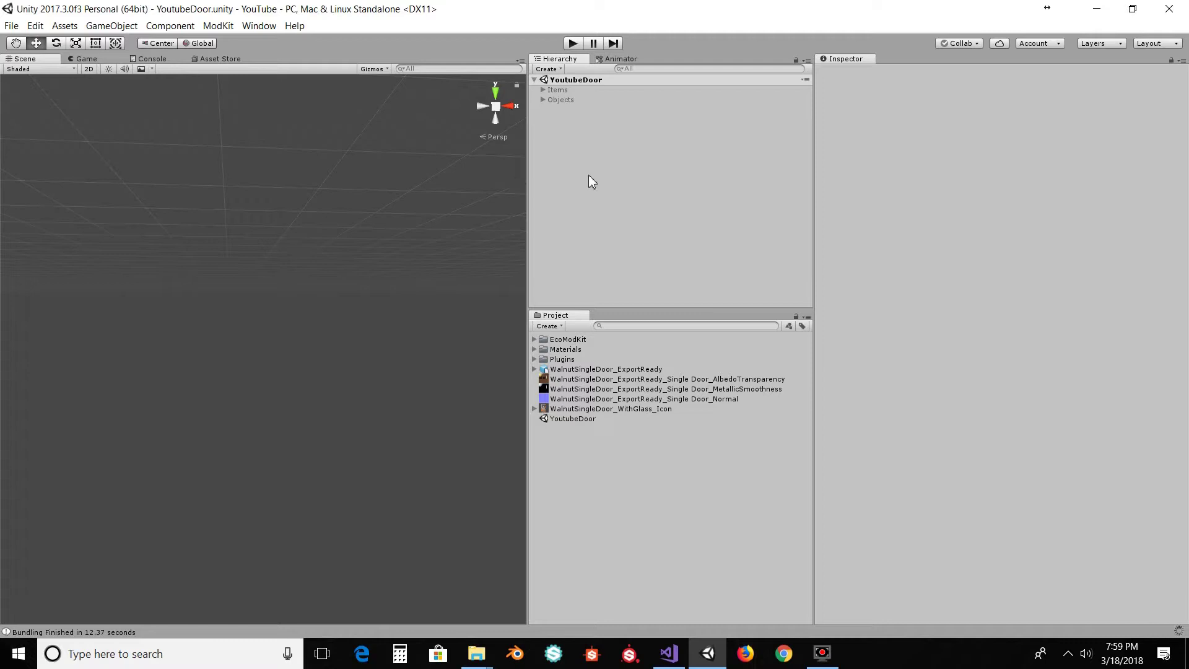
{"action": "left_click", "coordinate": [1169, 10]}
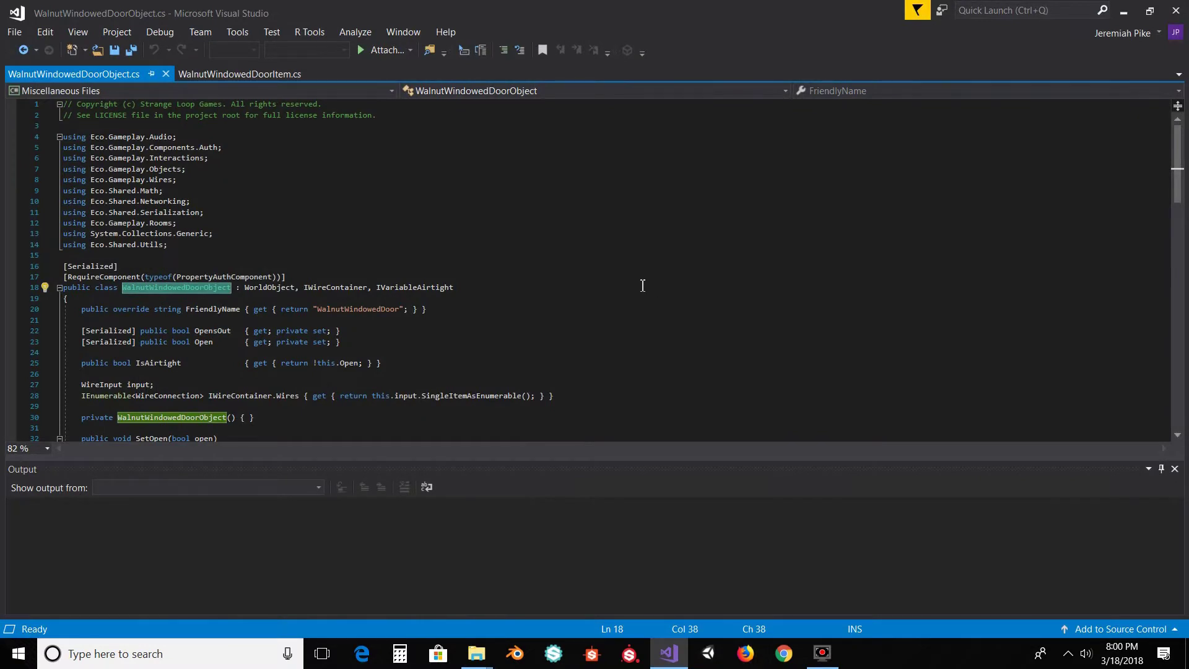
Close WalnutWindowedDoorItem.cs, check the WalnutWindowedDoor class name in the object script, and minimize Visual Studio.
{"action": "left_click", "coordinate": [485, 275]}
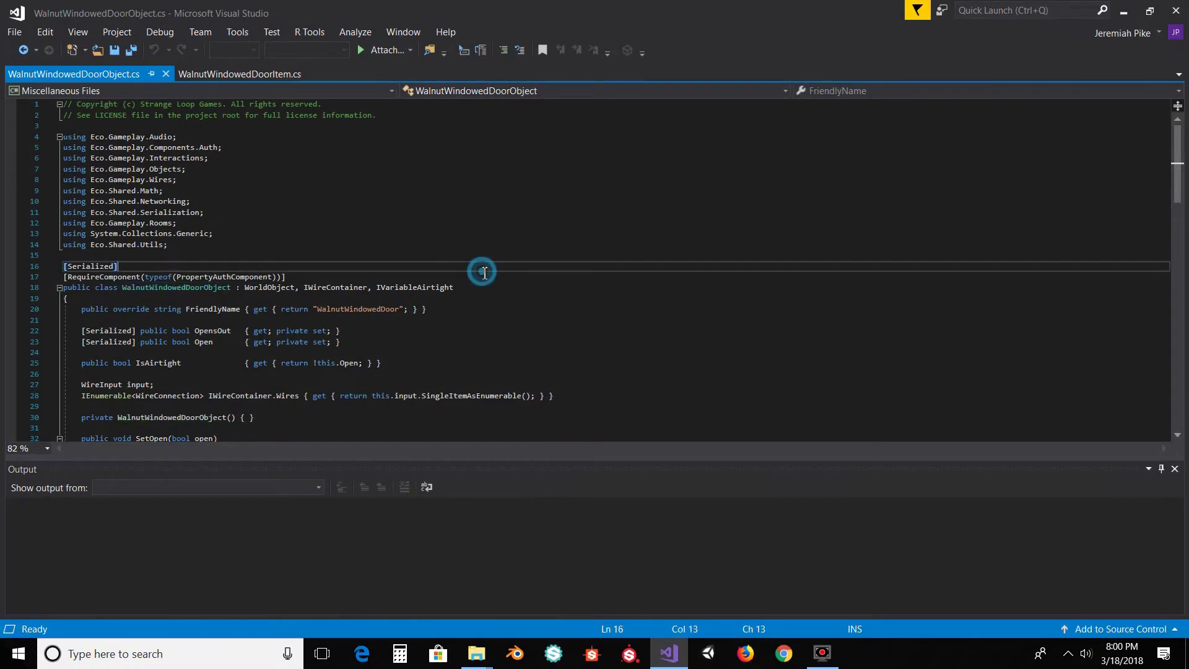
{"action": "left_click", "coordinate": [229, 75]}
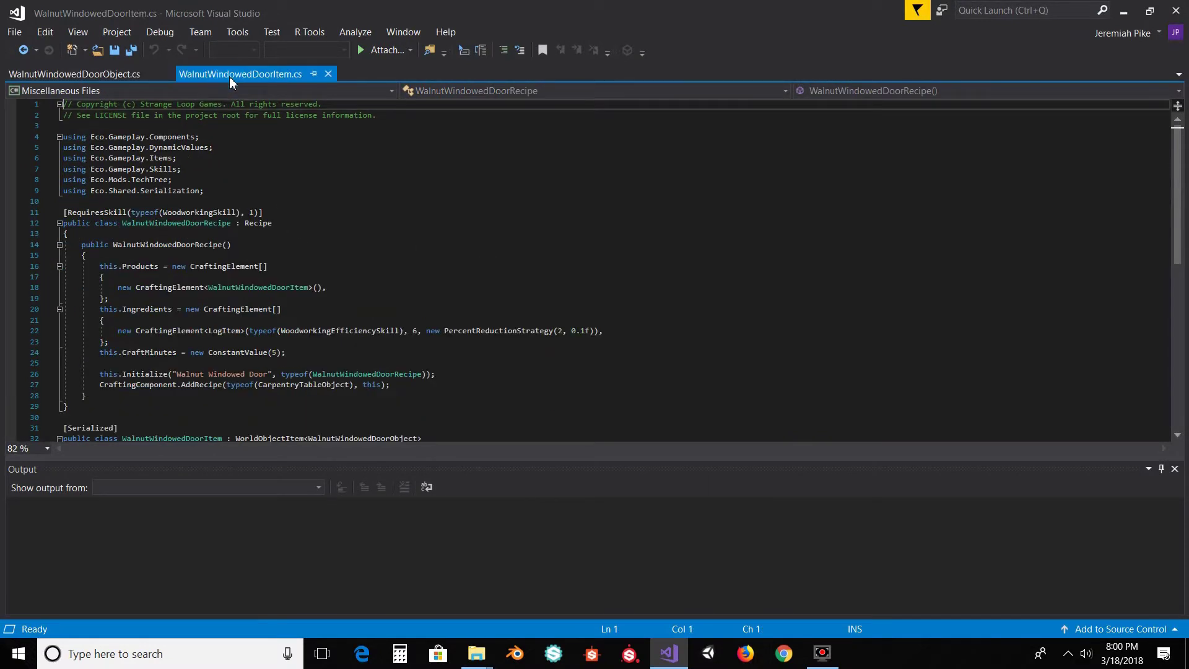
{"action": "left_click", "coordinate": [328, 74]}
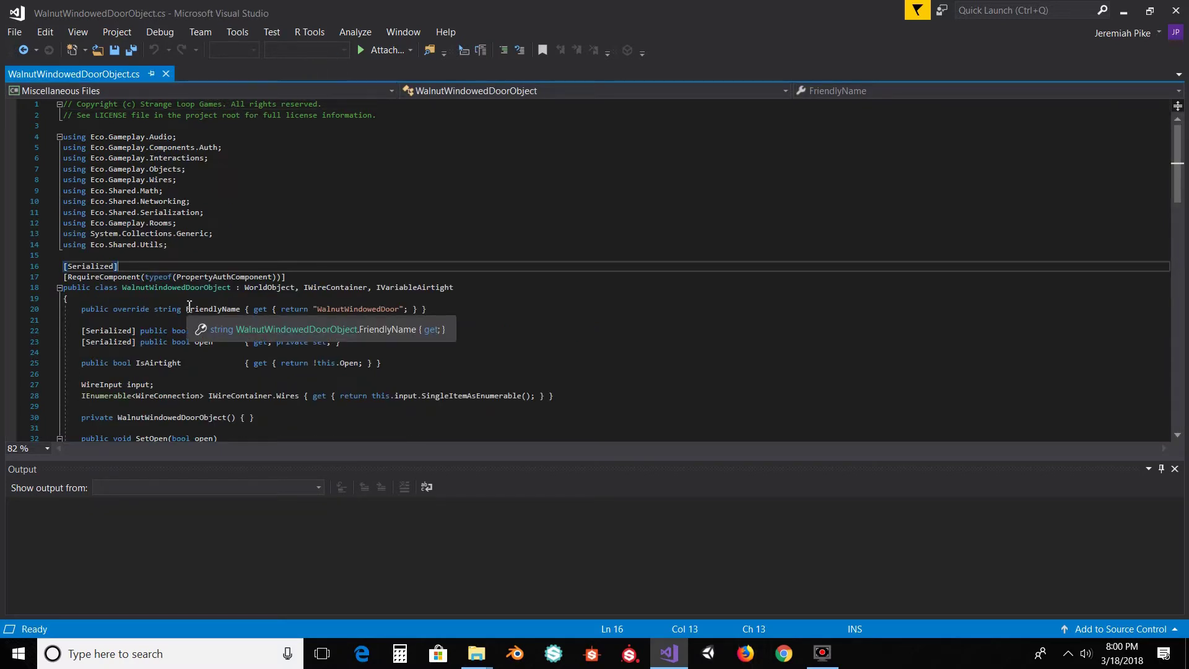
{"action": "left_click_drag", "start_coordinate": [122, 288], "coordinate": [207, 291]}
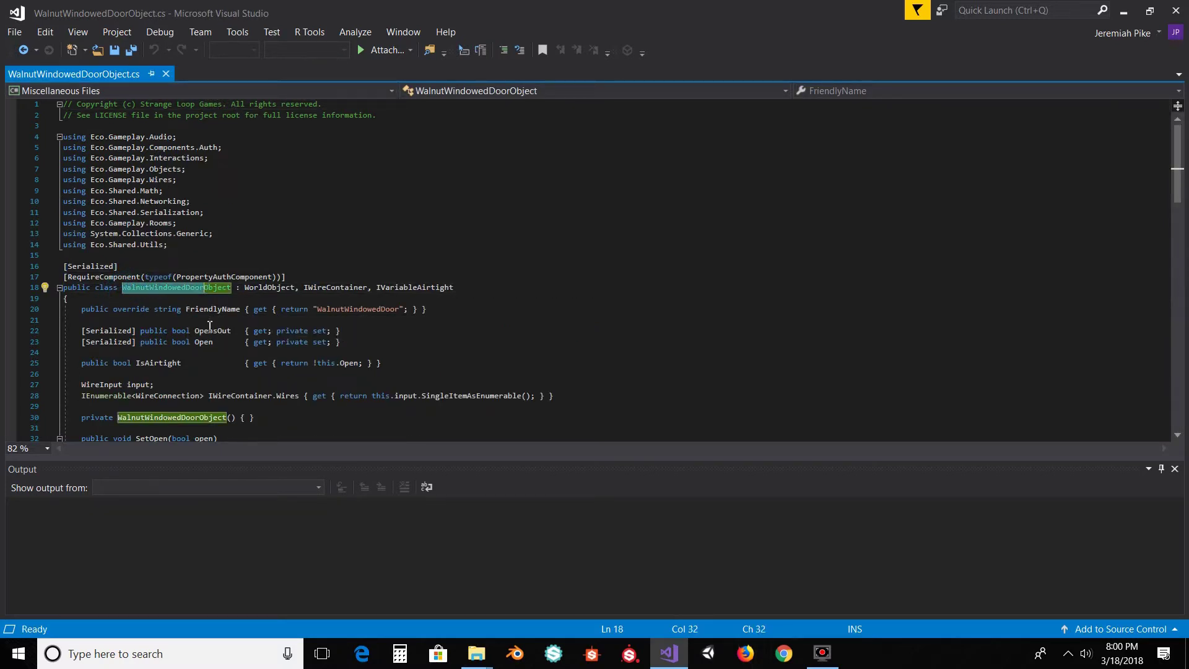
{"action": "left_click", "coordinate": [211, 294]}
{"action": "left_click", "coordinate": [669, 653]}
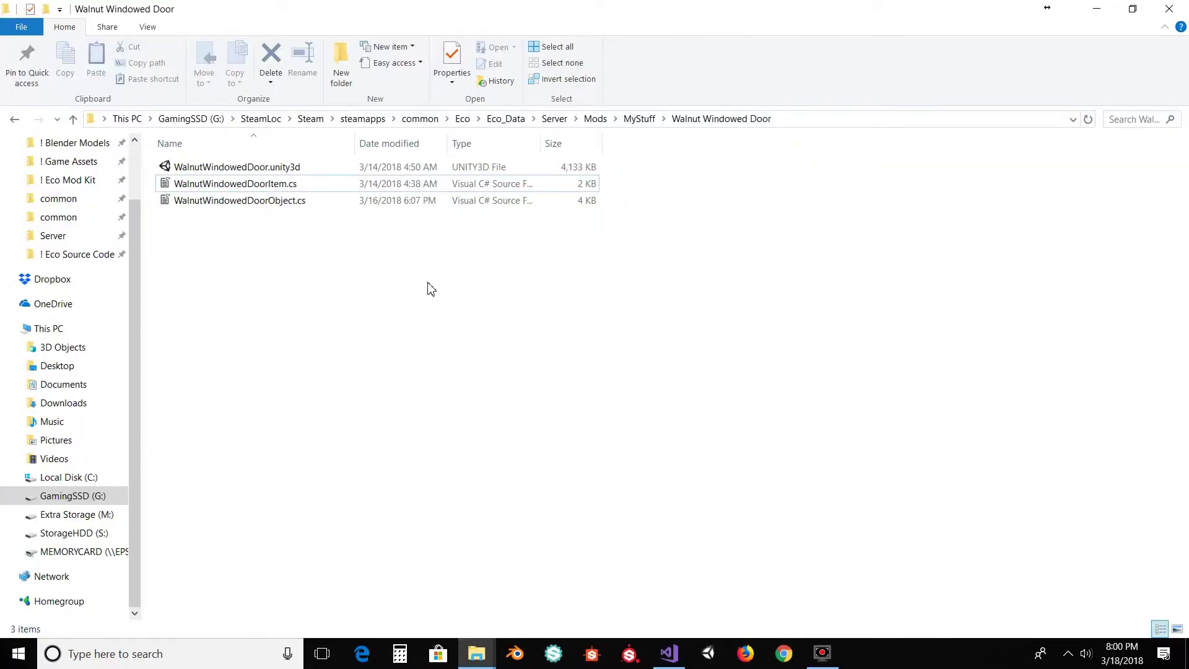
Copy the WalnutWindowedDoorItem.cs and WalnutWindowedDoorObject.cs scripts from the Walnut Windowed Door folder.
{"action": "left_click", "coordinate": [292, 201]}
{"action": "left_click", "coordinate": [298, 186]}
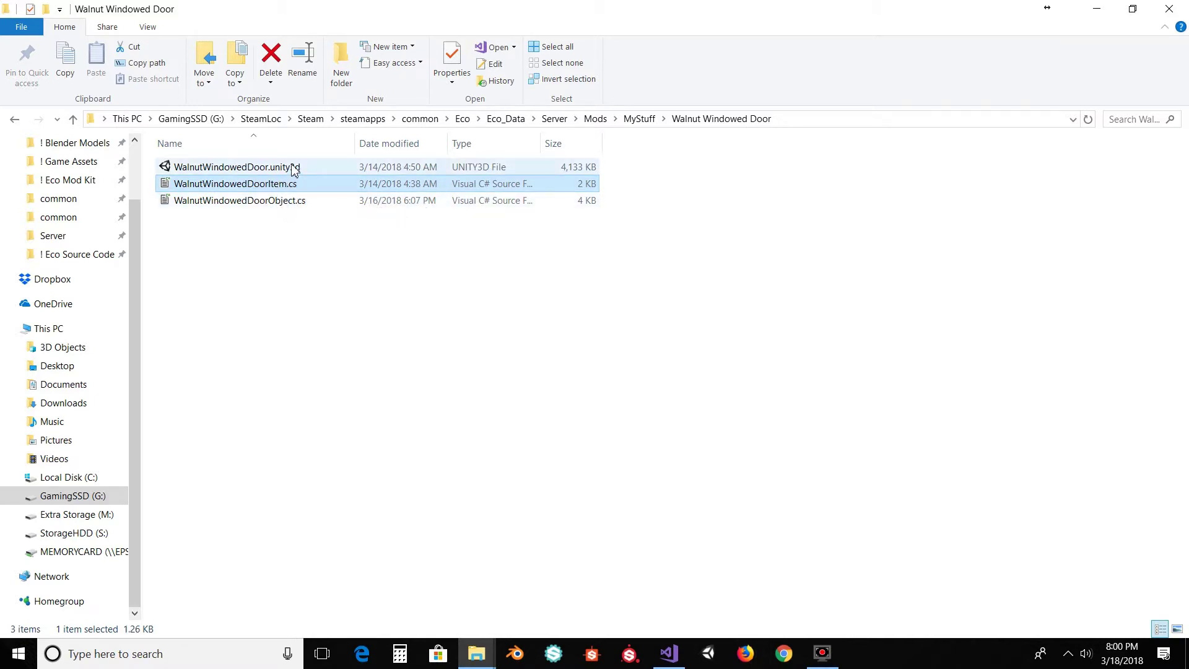
{"action": "left_click", "coordinate": [292, 168]}
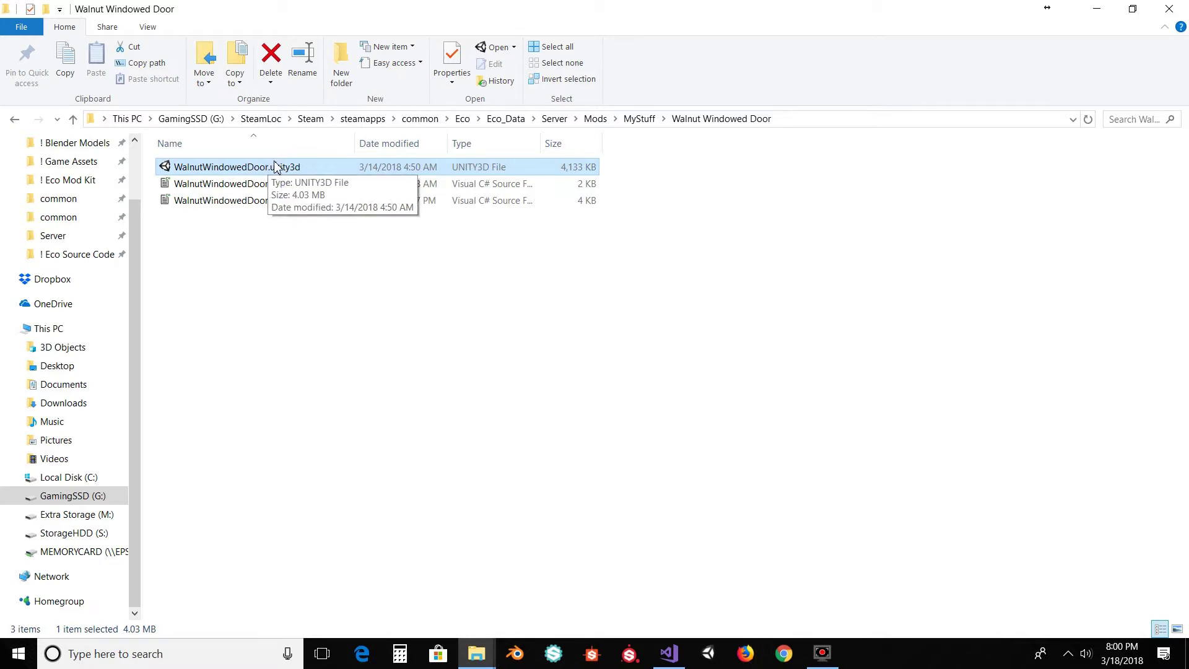
{"action": "left_click", "coordinate": [213, 250]}
{"action": "left_click_drag", "start_coordinate": [257, 242], "coordinate": [257, 189]}
{"action": "right_click", "coordinate": [259, 186]}
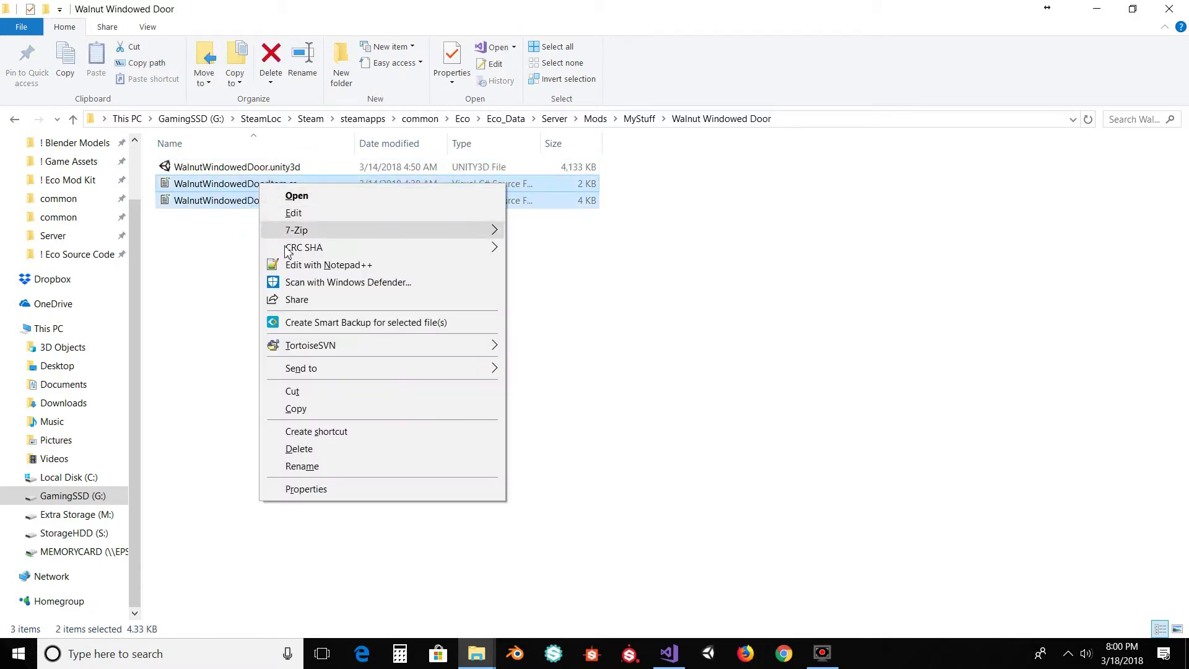
{"action": "left_click", "coordinate": [322, 410]}
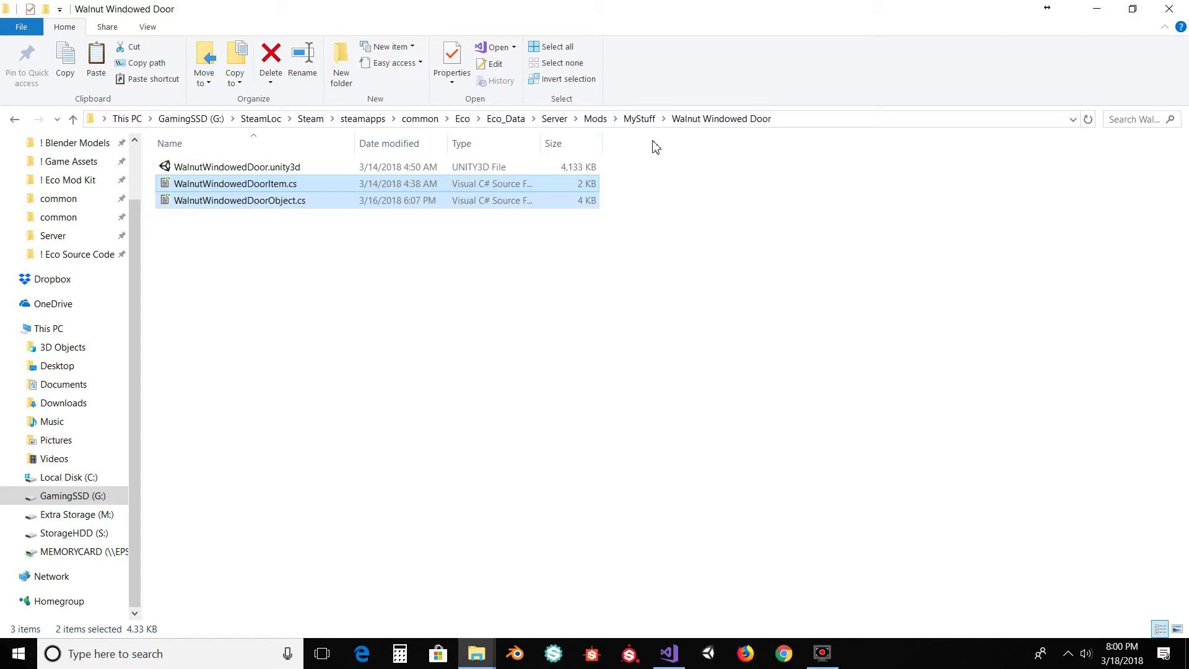
Paste the two C# scripts into the YoutubeTest folder and check its three files.
{"action": "left_click", "coordinate": [639, 119]}
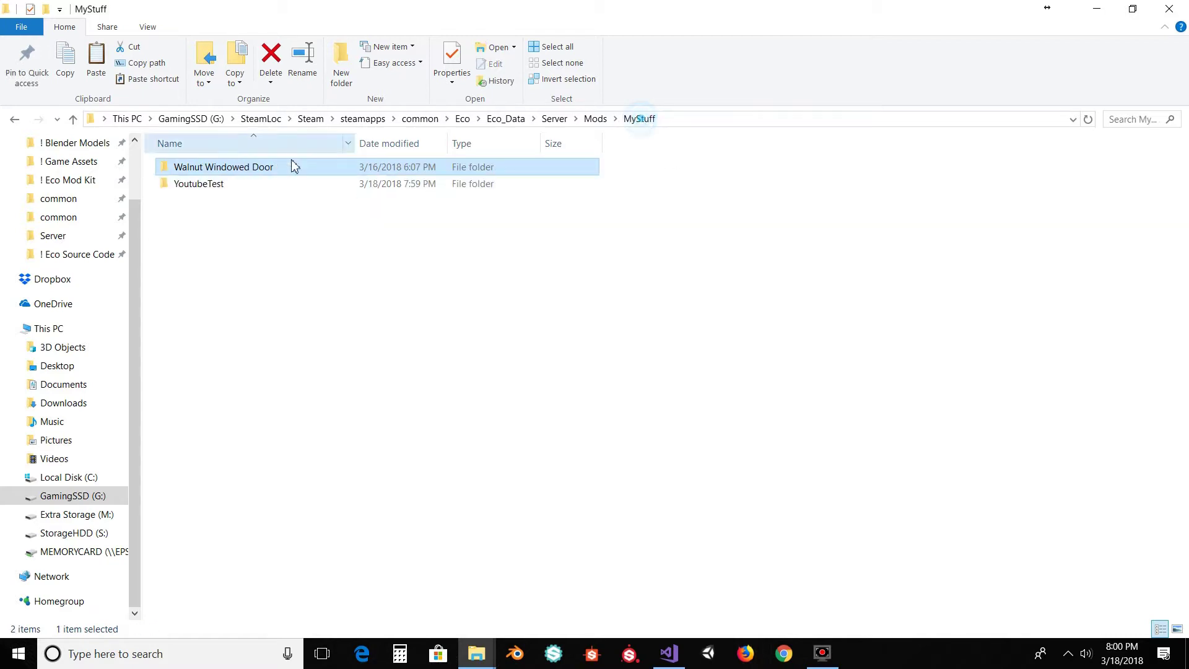
{"action": "double_click", "coordinate": [221, 183]}
{"action": "right_click", "coordinate": [244, 229]}
{"action": "left_click", "coordinate": [282, 338]}
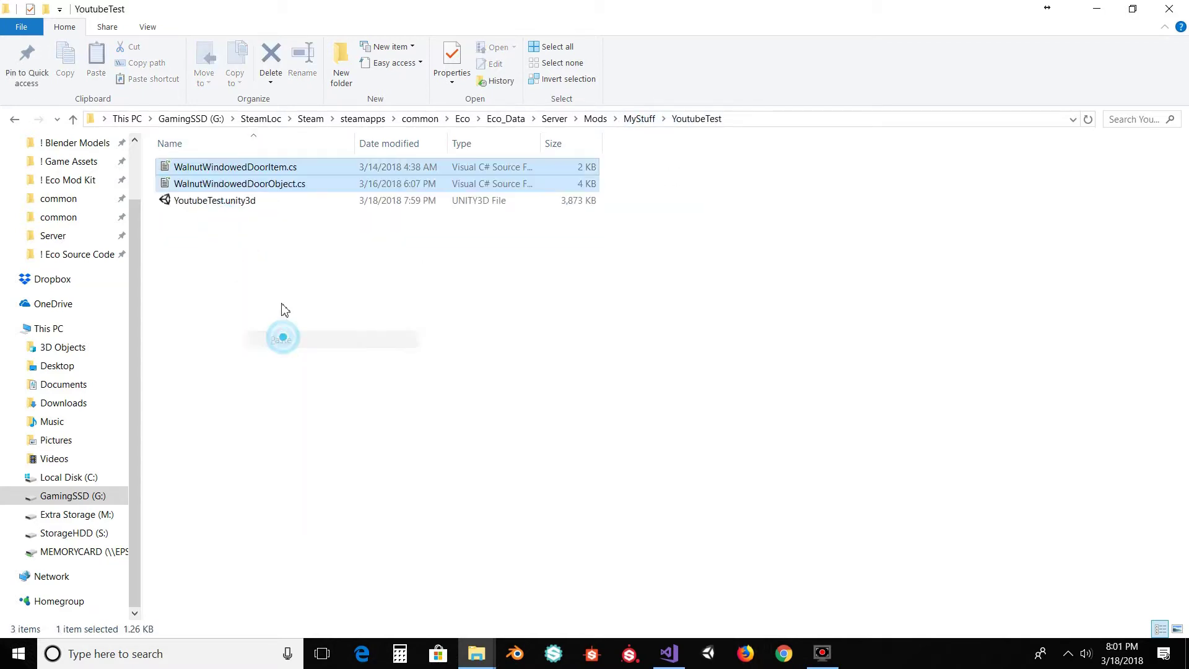
{"action": "left_click", "coordinate": [240, 254]}
{"action": "left_click", "coordinate": [247, 167]}
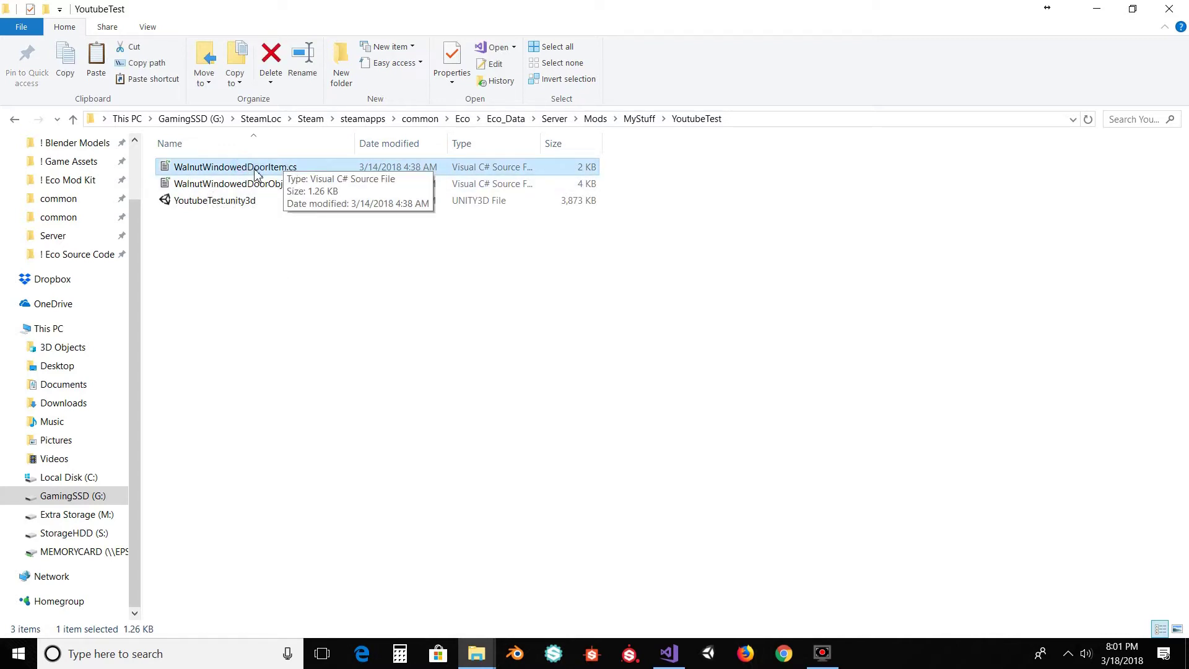
{"action": "left_click", "coordinate": [223, 184], "text": "ctrl"}
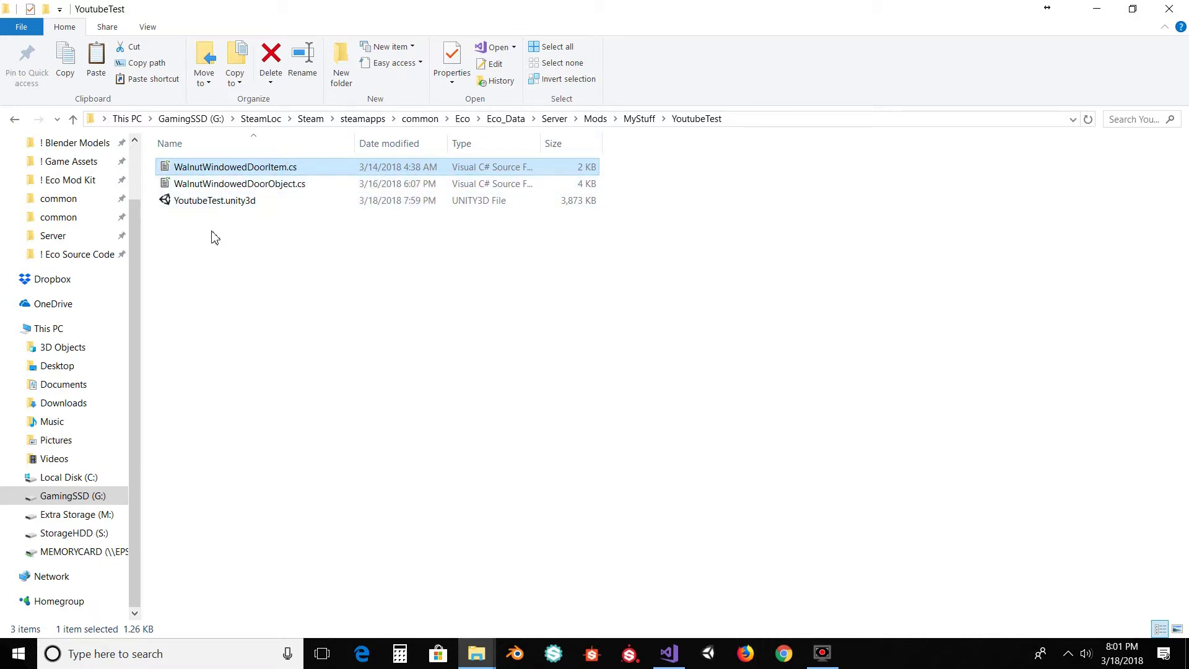
{"action": "left_click", "coordinate": [233, 223]}
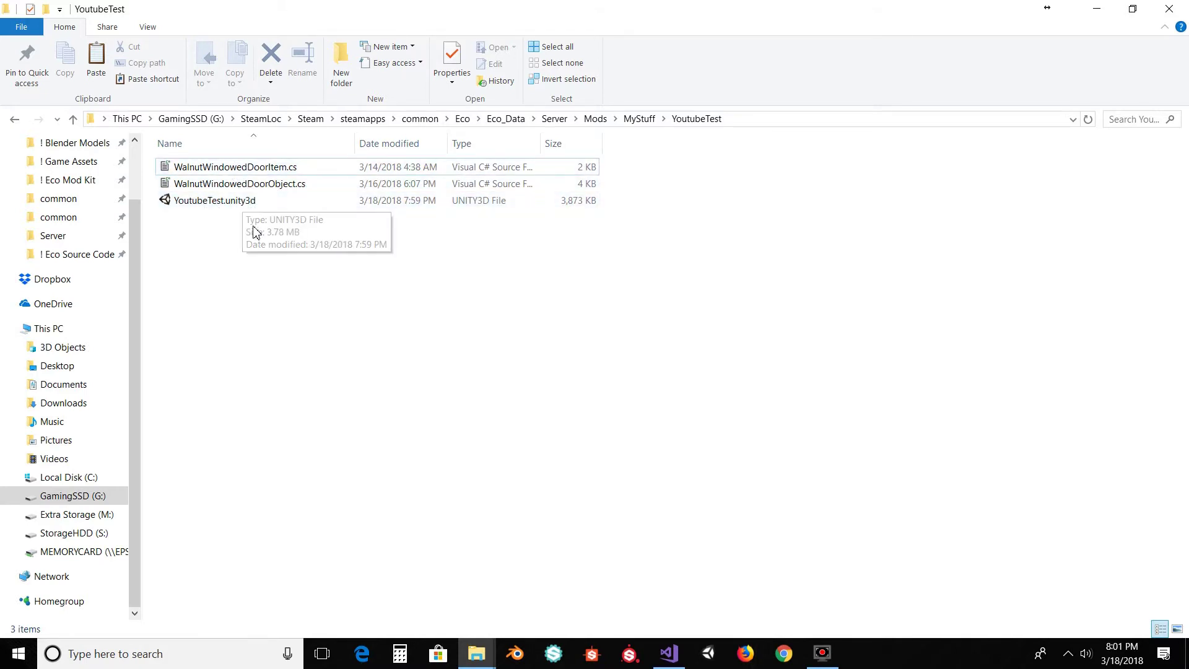
{"action": "left_click_drag", "start_coordinate": [247, 242], "coordinate": [226, 168]}
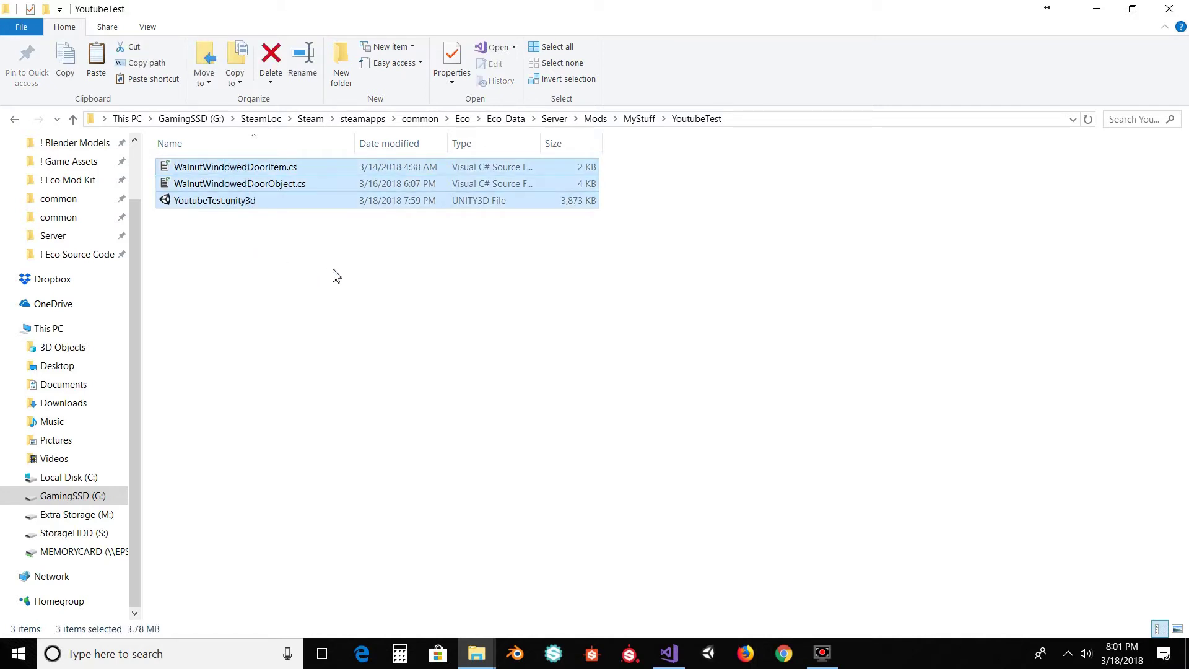
Delete the YoutubeTest folder from MyStuff and close File Explorer.
{"action": "left_click", "coordinate": [632, 119]}
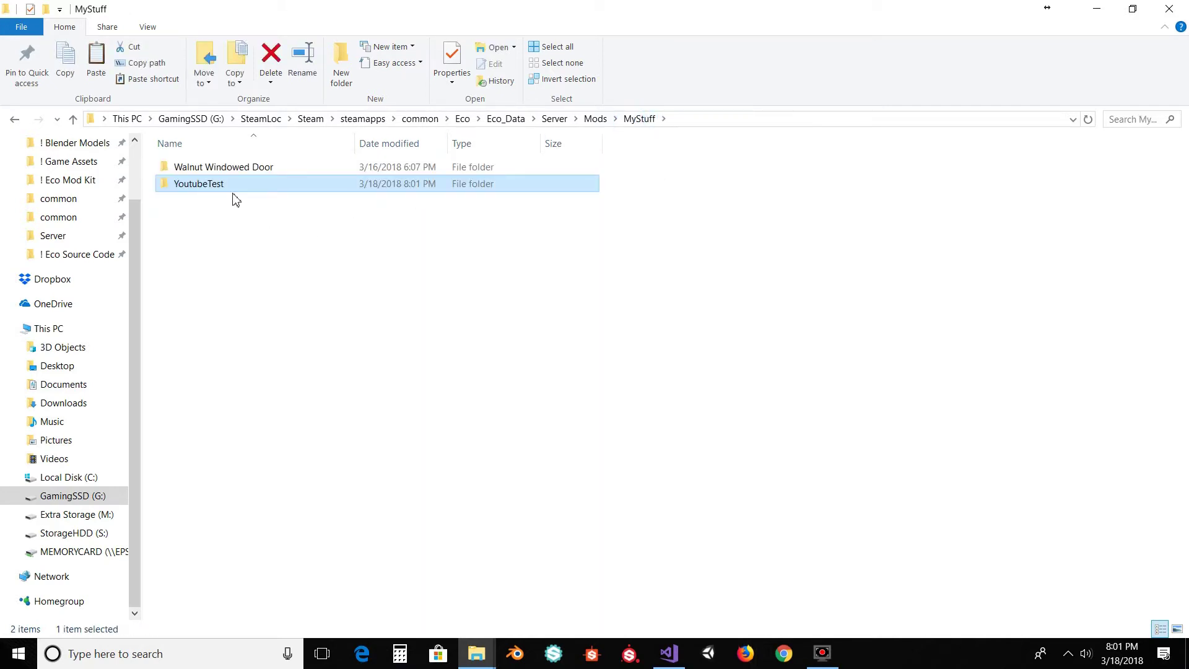
{"action": "key", "text": "Delete"}
{"action": "double_click", "coordinate": [239, 169]}
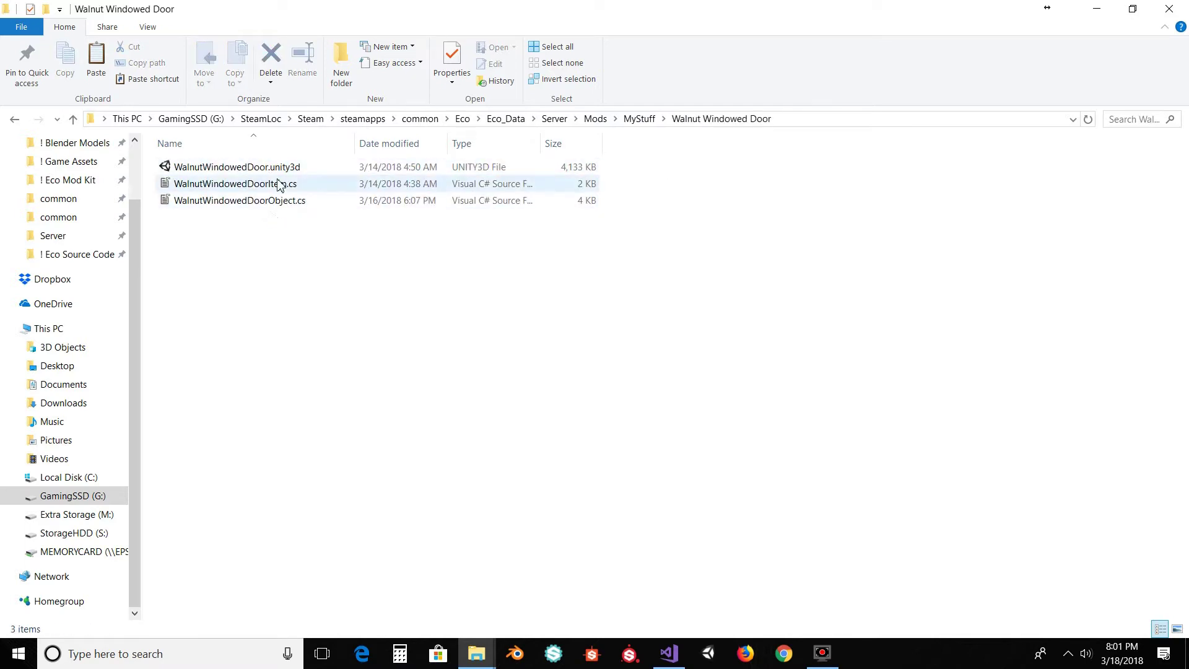
{"action": "left_click", "coordinate": [1169, 8]}
{"action": "left_click", "coordinate": [816, 405]}
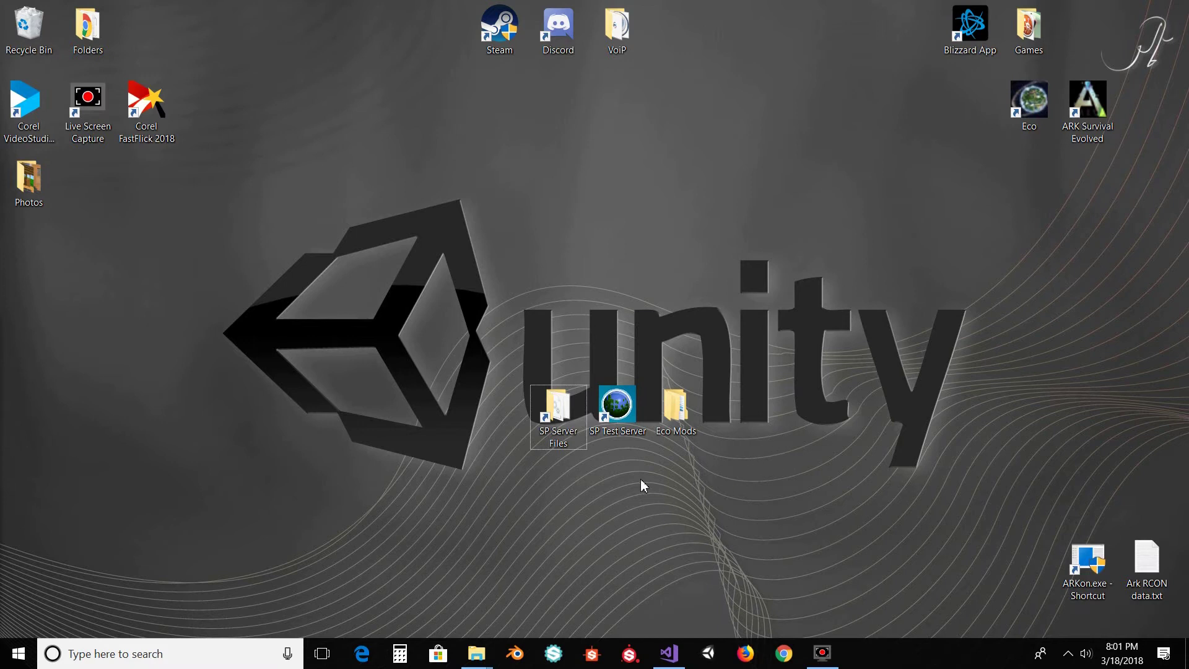
Launch the SP Test Server and Eco, joining the world inside the log cabin.
{"action": "mouse_move", "coordinate": [621, 414]}
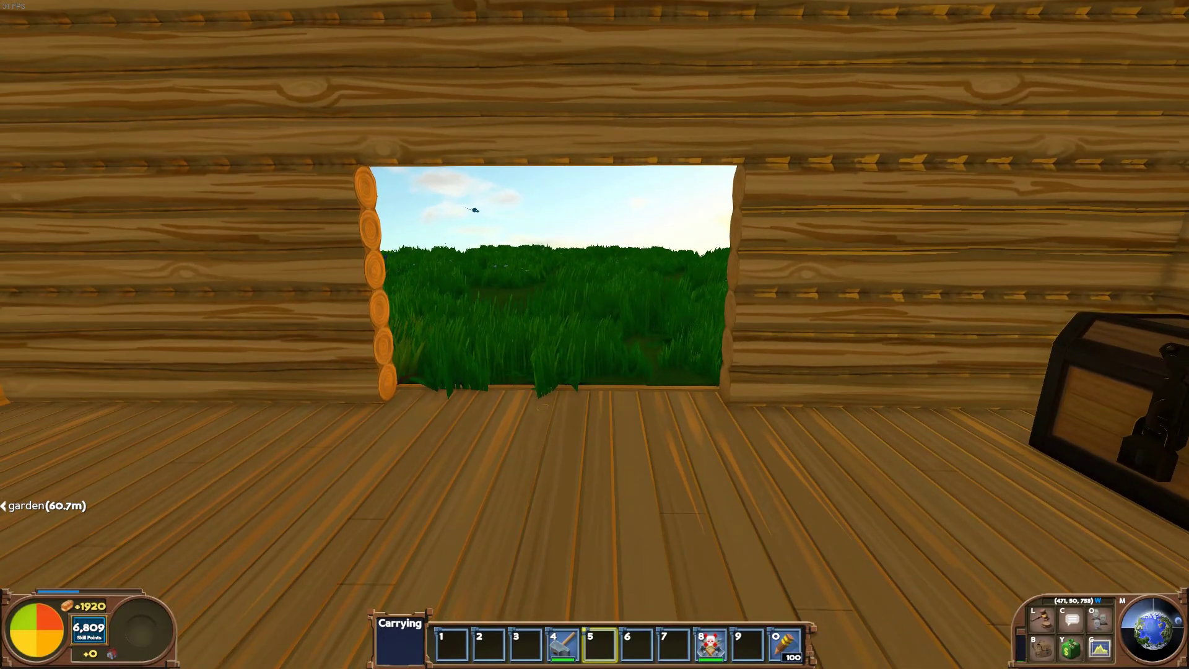
Give the player one Walnut Windowed Door with '/give walnutwindoweddoor' and equip it from slot 1.
{"action": "type", "text": "/give"}
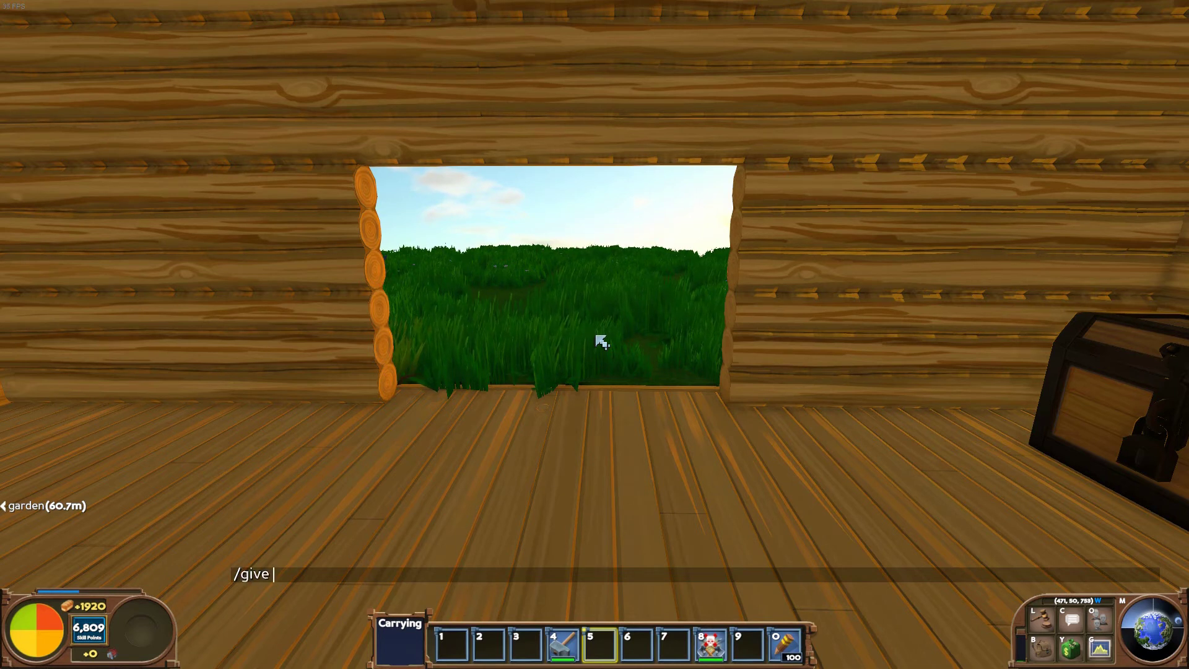
{"action": "type", "text": "walnutwindoweddoor"}
{"action": "key", "text": "Return"}
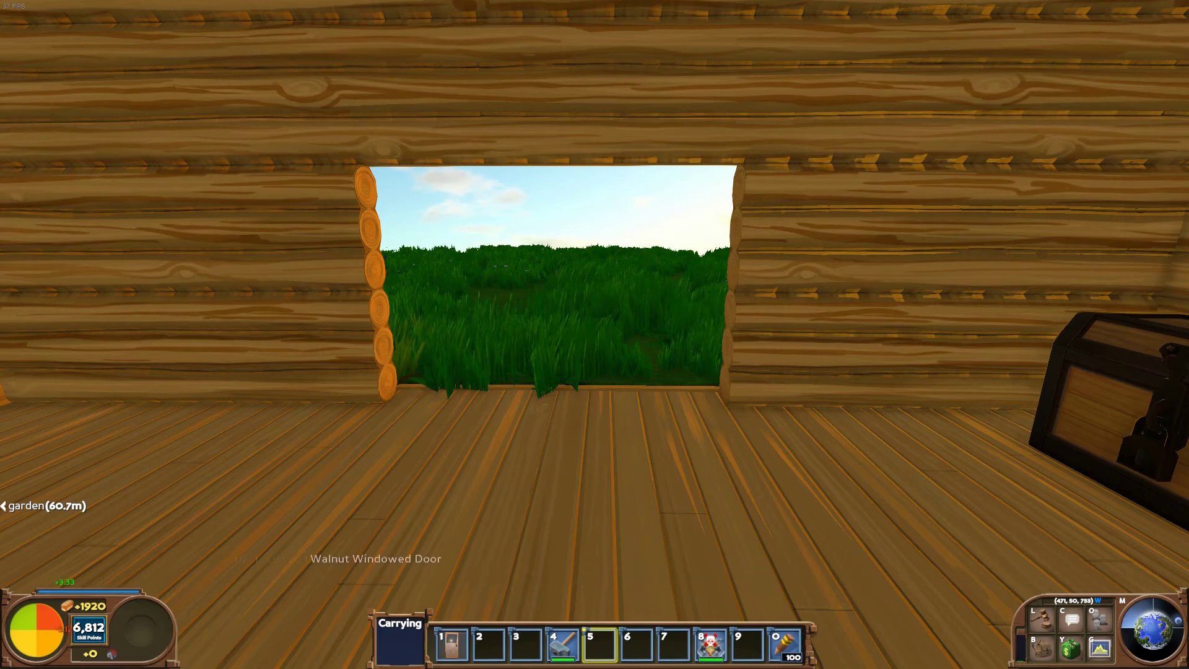
{"action": "key", "text": "1"}
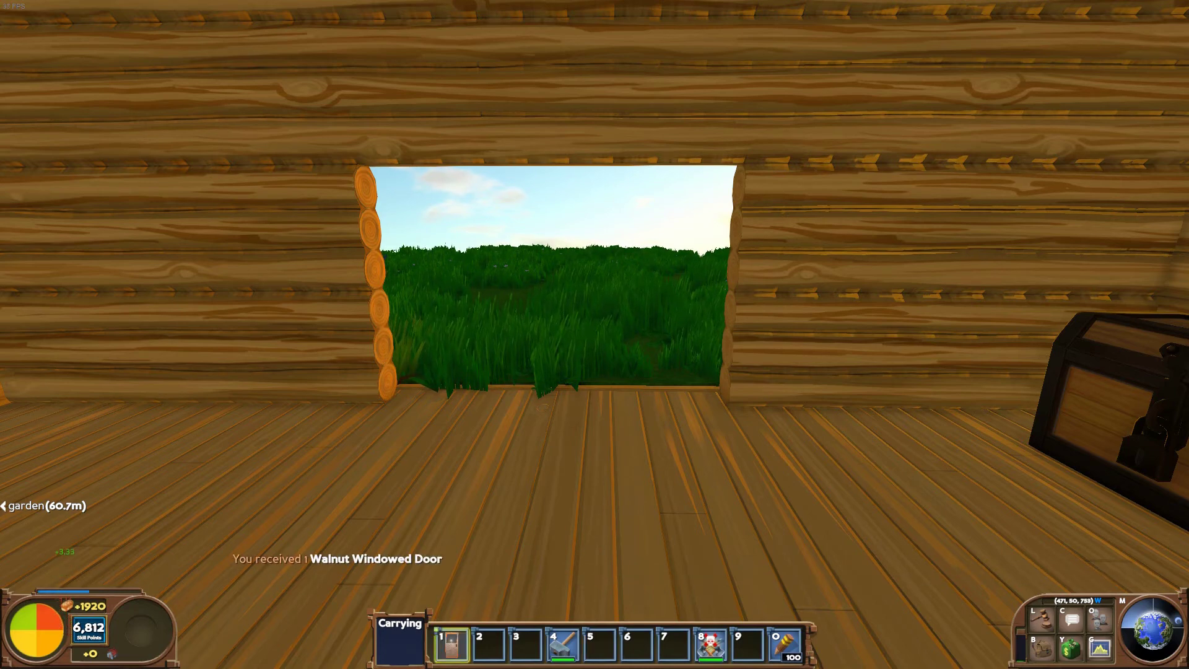
{"action": "key", "text": "w"}
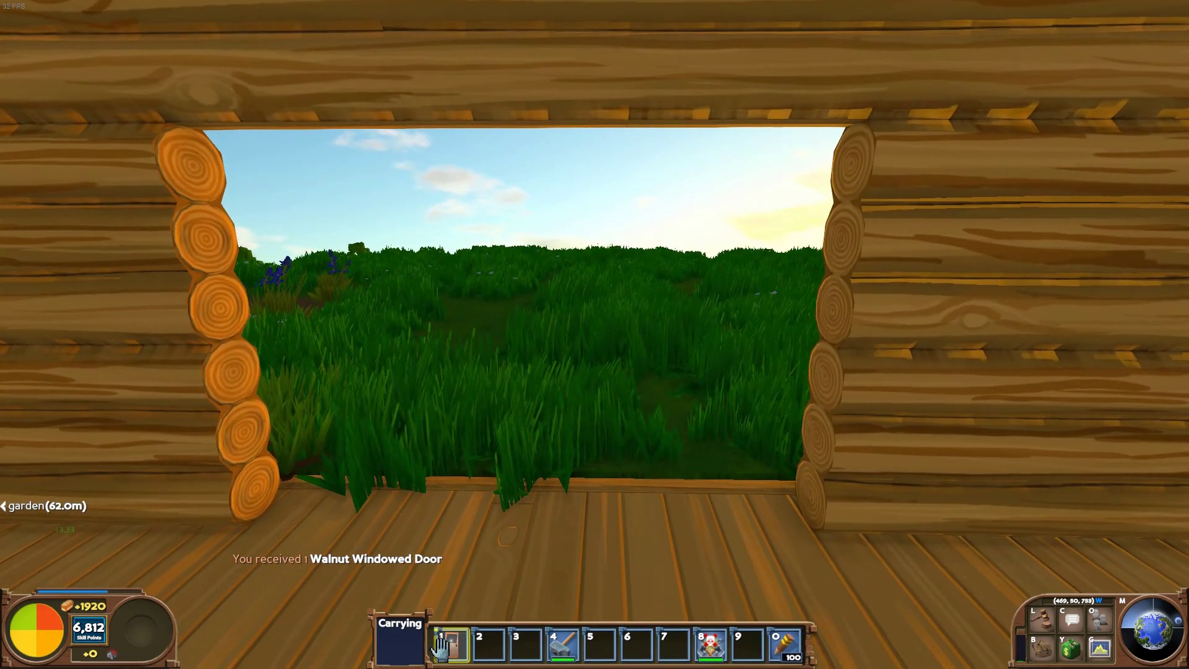
{"action": "mouse_move", "coordinate": [455, 647]}
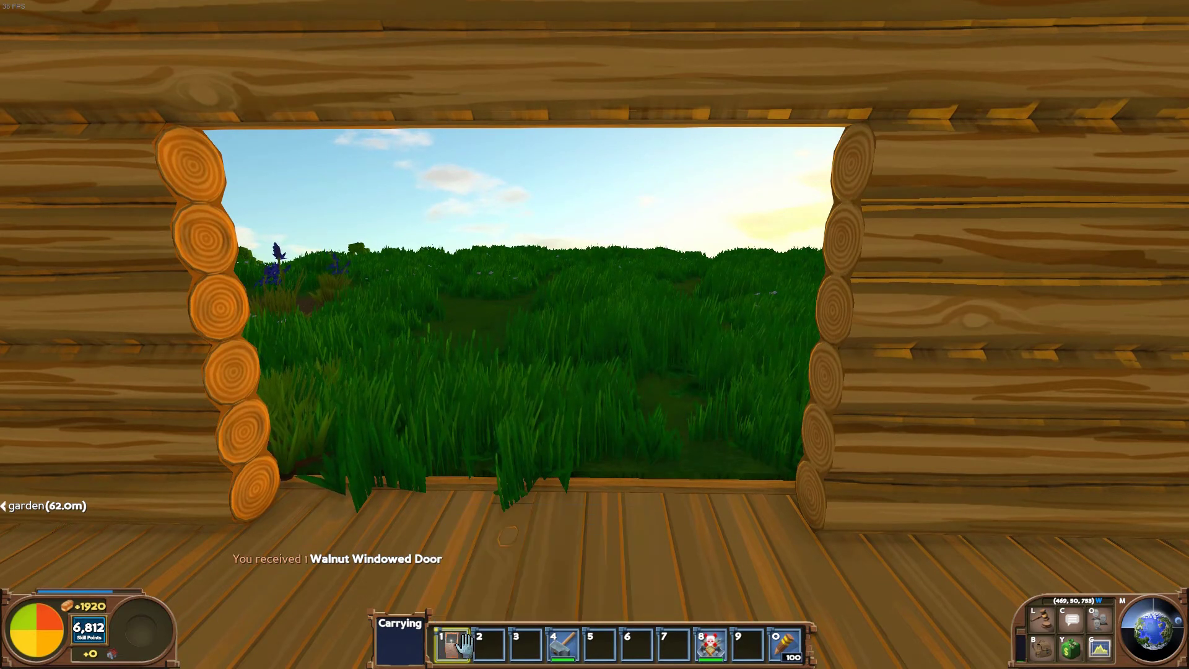
Rotate the Walnut Windowed Door preview to fit and place it in the wall opening.
{"action": "key", "text": "w"}
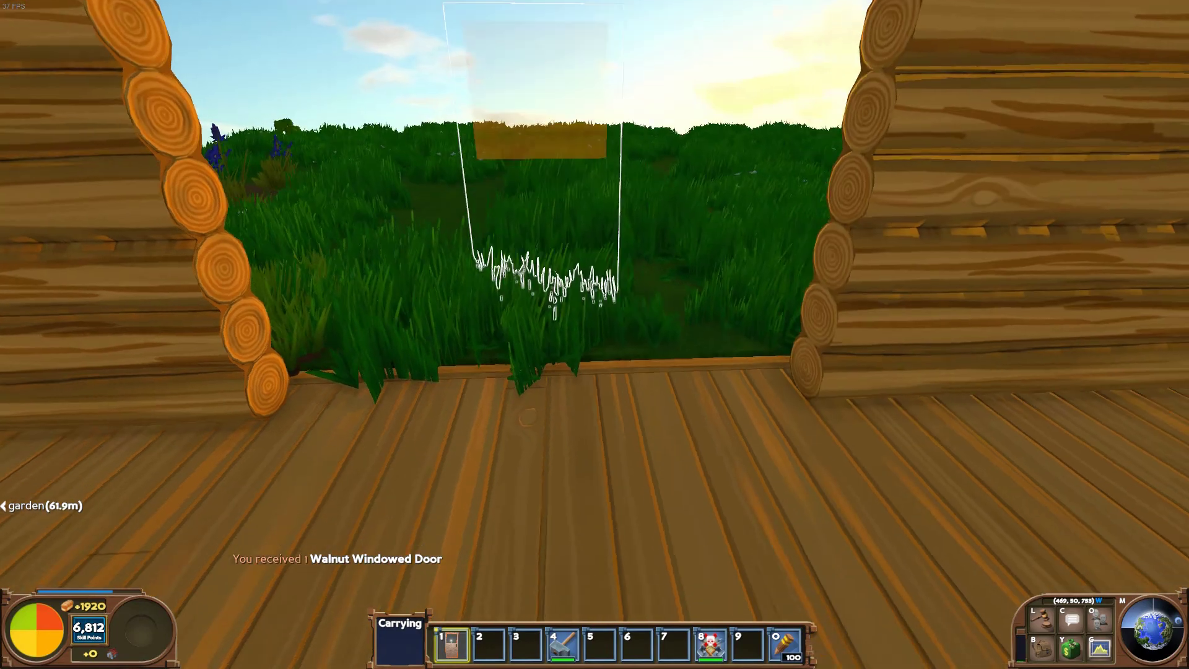
{"action": "key", "text": "r"}
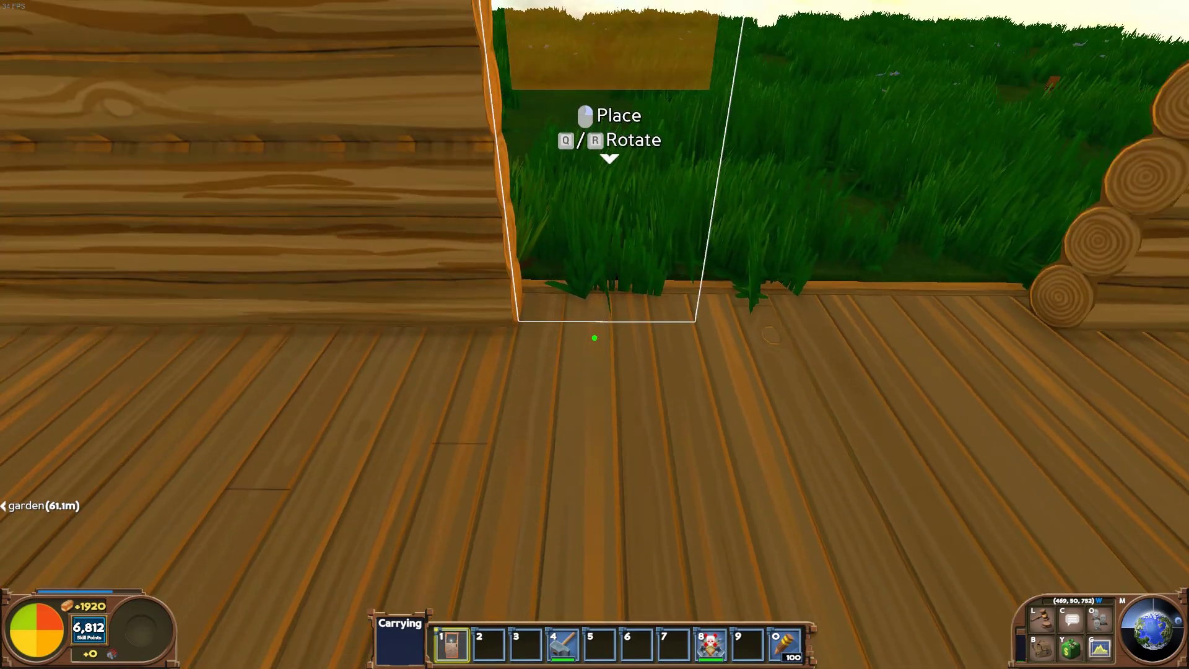
{"action": "left_click", "coordinate": [595, 337]}
Walk back and forth to inspect the placed door's frame and glass pane.
{"action": "key", "text": "w"}
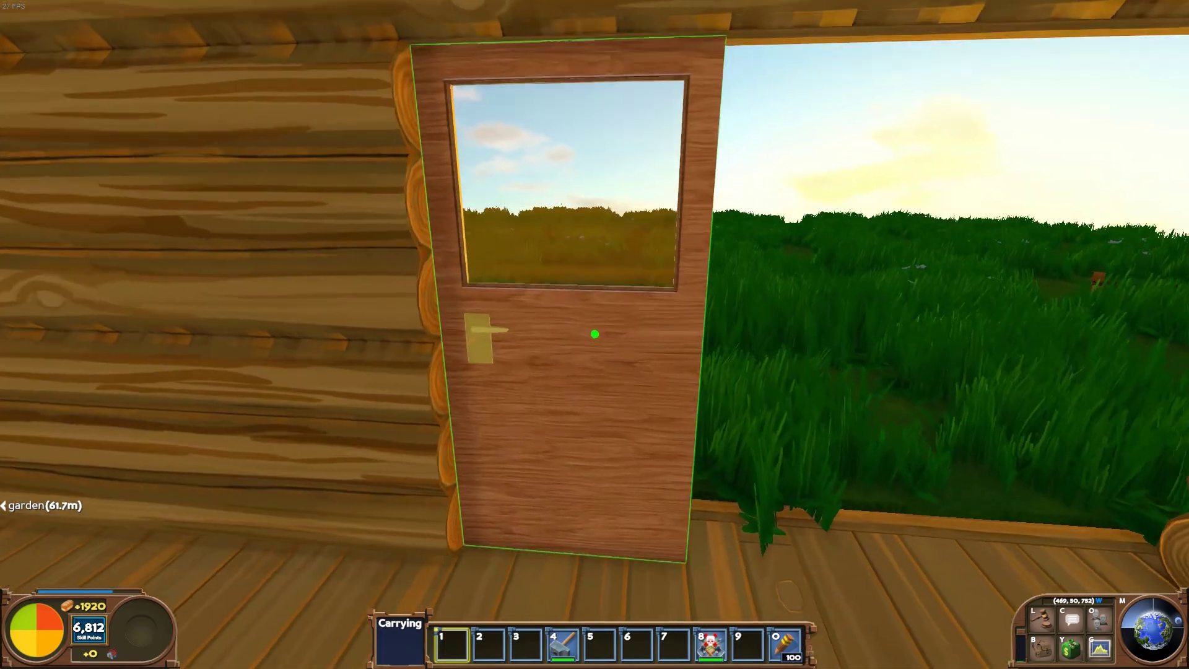
{"action": "key", "text": "s"}
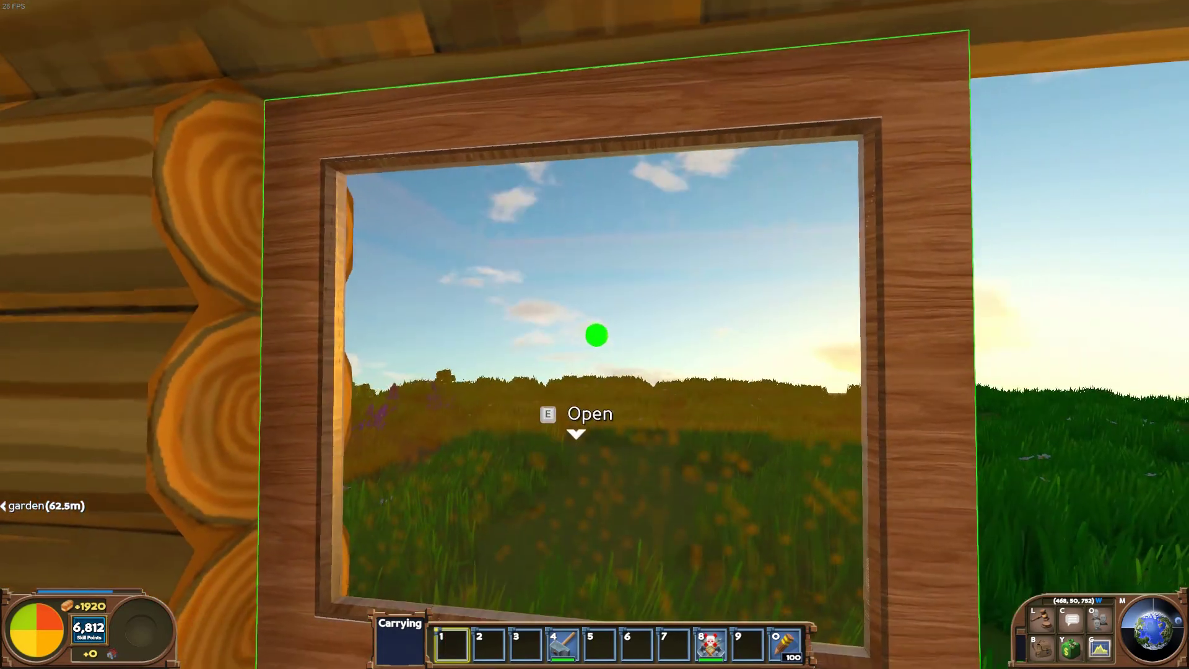
{"action": "key", "text": "s"}
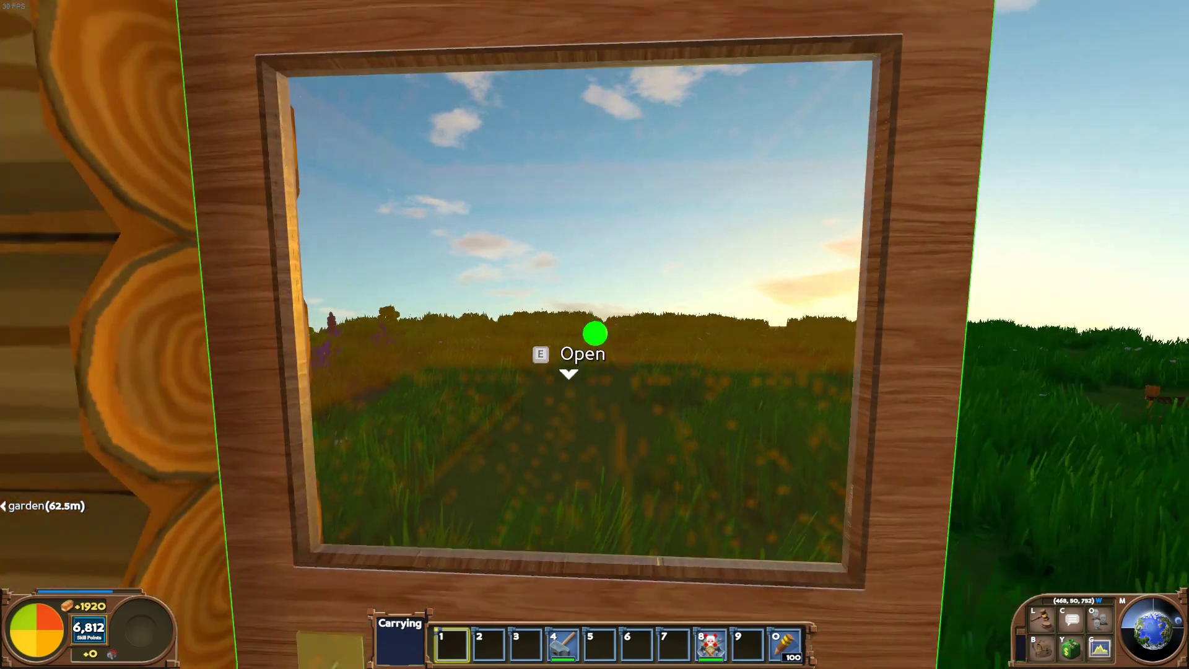
{"action": "key", "text": "w"}
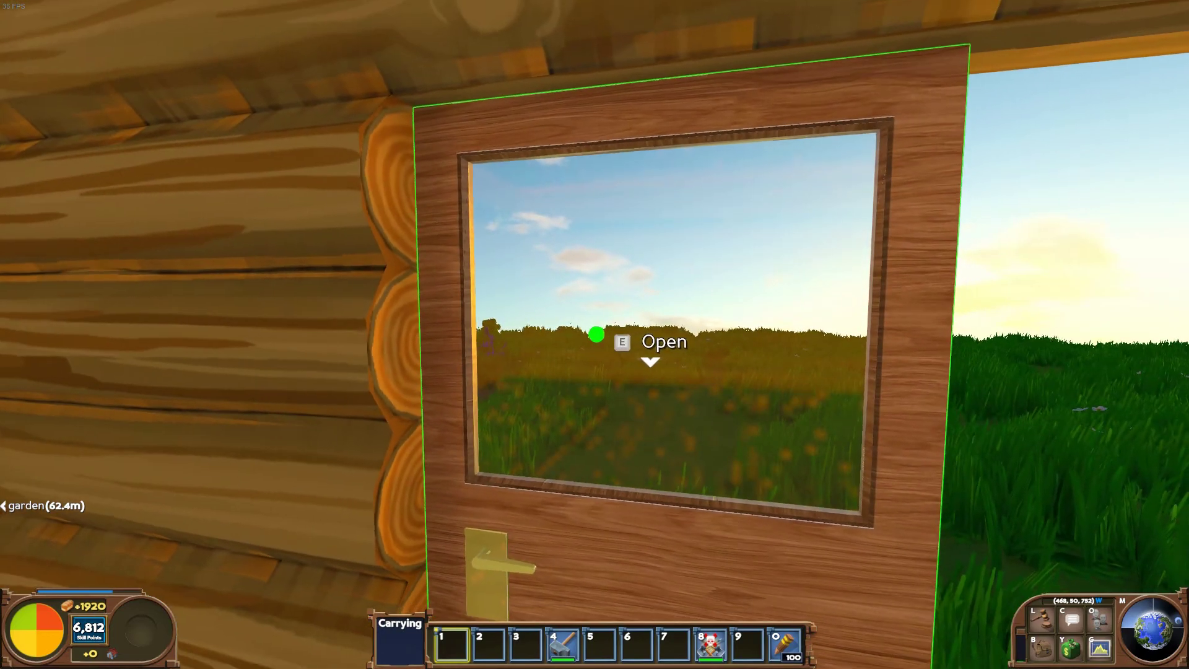
{"action": "key", "text": "w"}
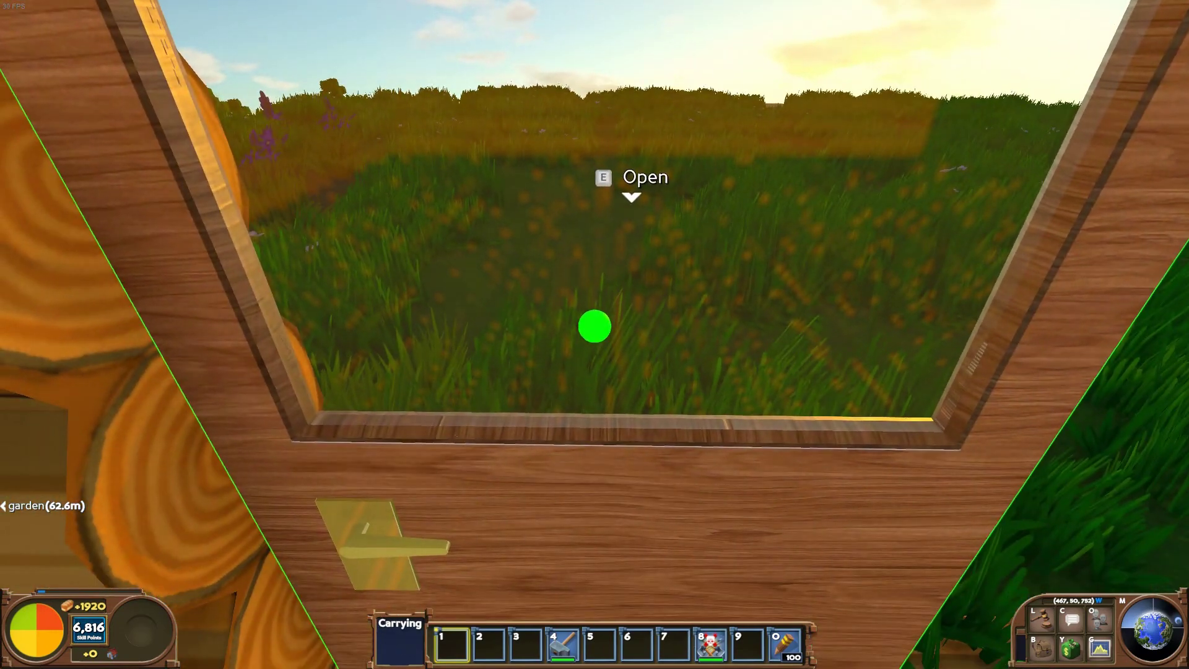
{"action": "key", "text": "s"}
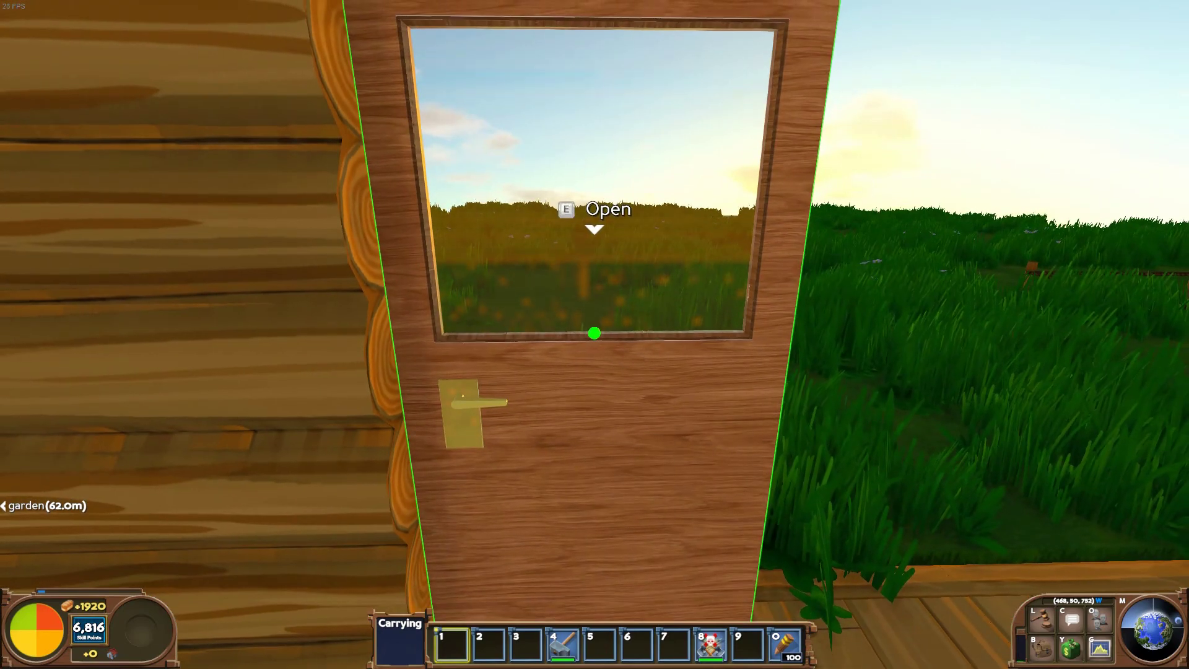
{"action": "key", "text": "w"}
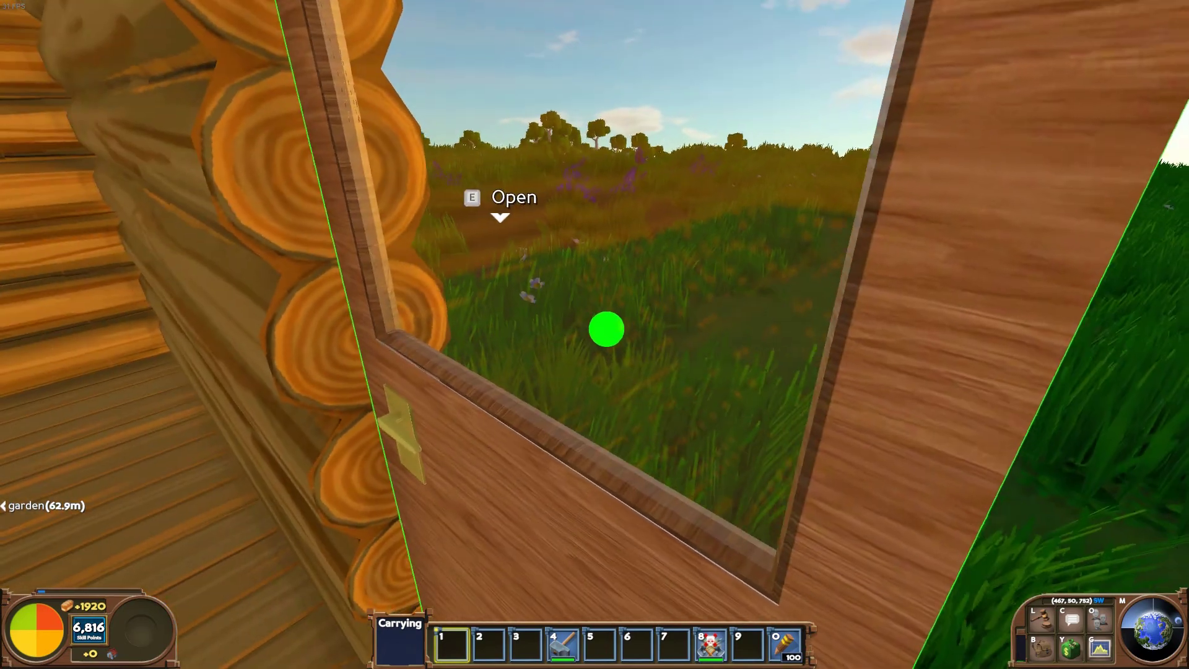
{"action": "key", "text": "s"}
{"action": "key", "text": "s"}
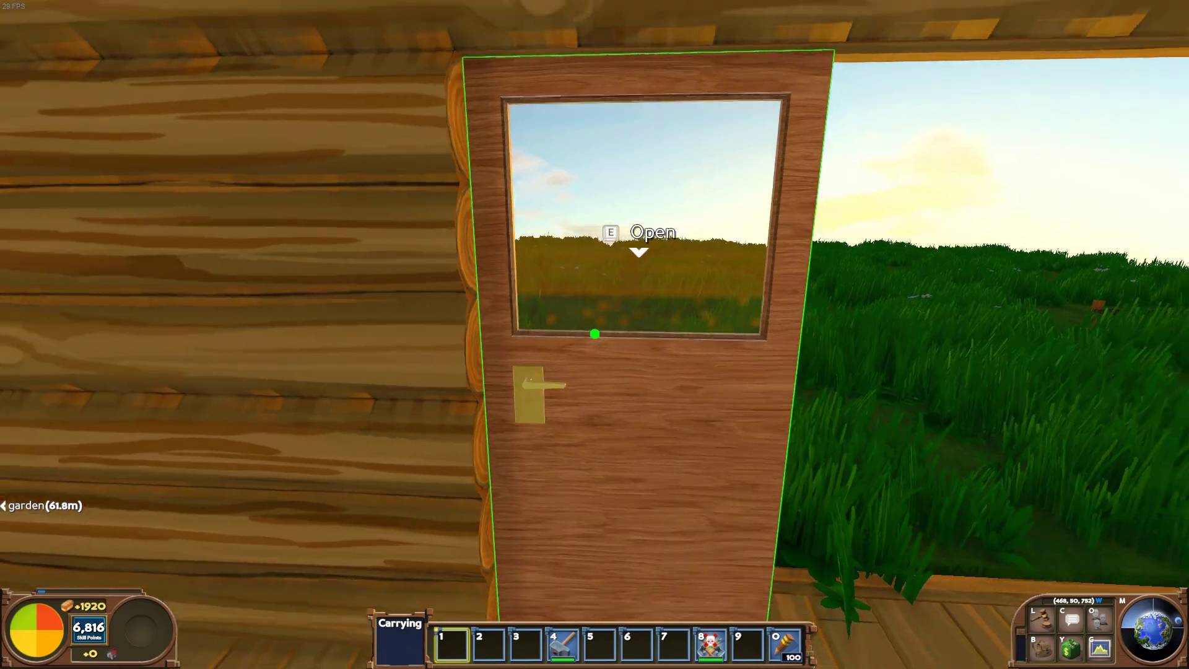